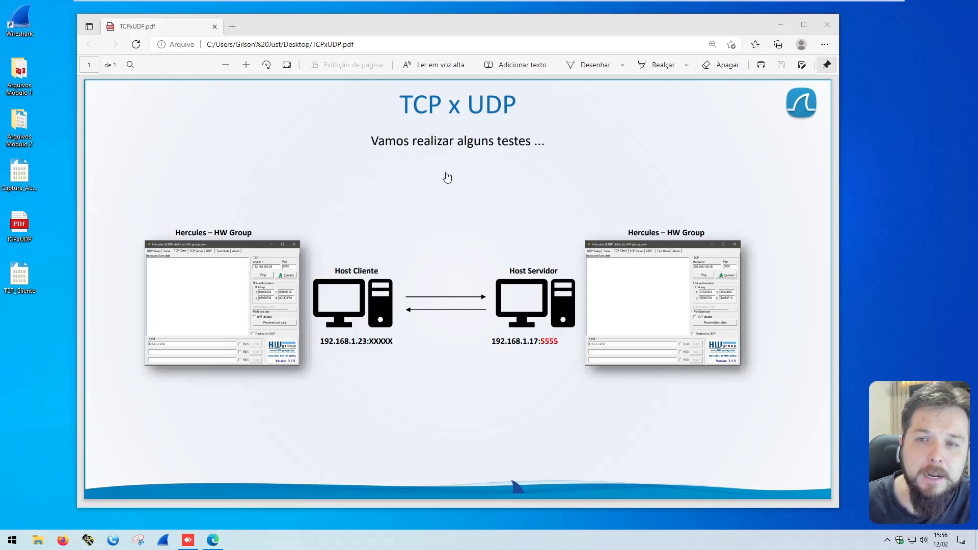
Step: Set the drawing pen to red, frame the Host Servidor address 192.168.1.17:5555 with its port circled, and draw an arrow pointing to it
click(622, 65)
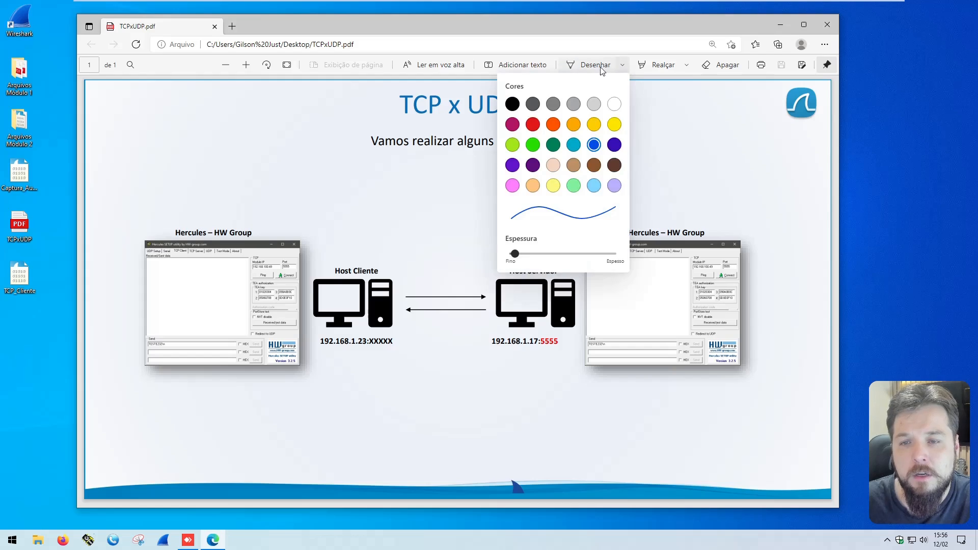
click(533, 124)
click(420, 194)
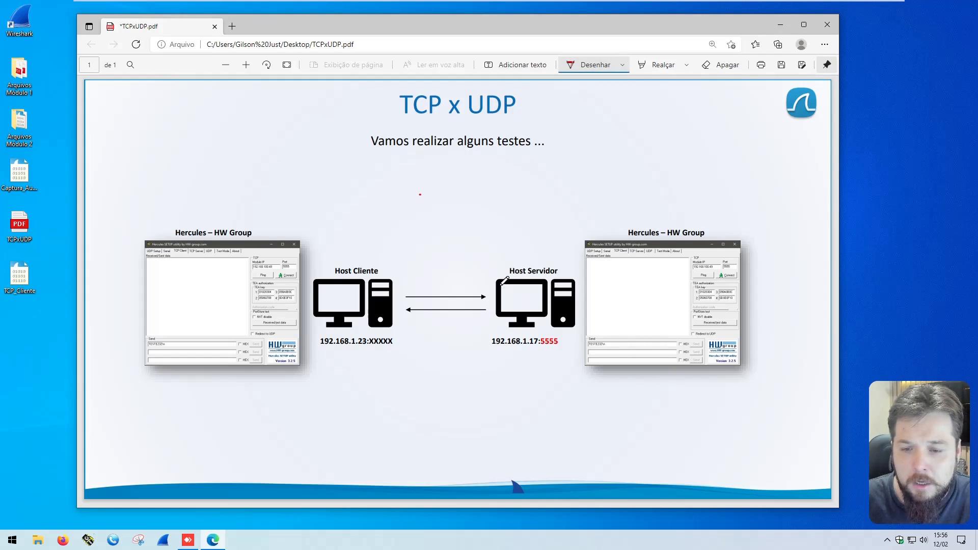
mouse_move(485, 339)
mouse_down()
mouse_move(485, 352)
mouse_move(562, 351)
mouse_move(526, 334)
mouse_move(482, 353)
mouse_up()
mouse_move(464, 390)
mouse_down()
mouse_move(502, 358)
mouse_move(503, 371)
mouse_move(552, 331)
mouse_move(541, 351)
mouse_move(568, 334)
mouse_move(549, 332)
mouse_up()
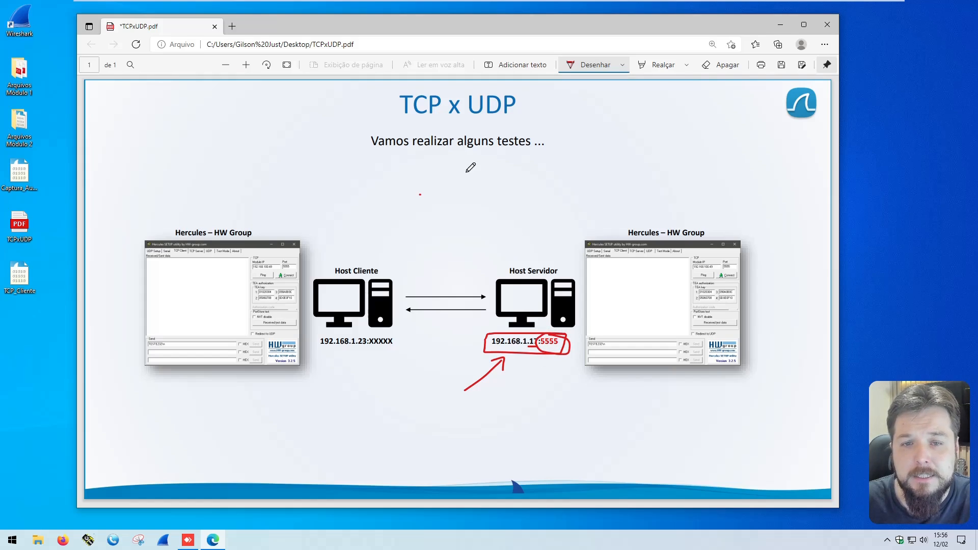
Step: Cross out TCP and draw a box around UDP in the page title
mouse_move(407, 84)
mouse_down()
mouse_move(440, 121)
mouse_move(415, 120)
mouse_up()
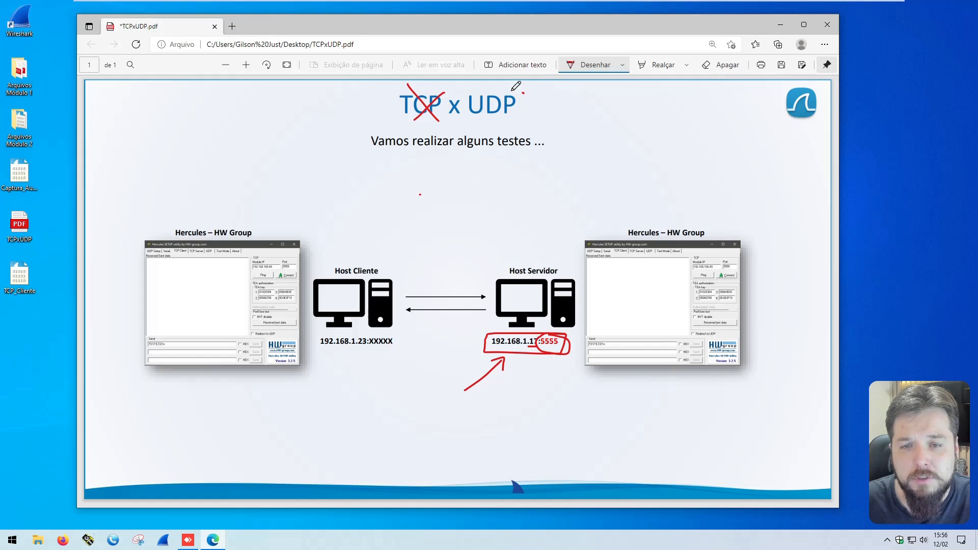
mouse_move(523, 92)
mouse_down()
mouse_move(460, 121)
mouse_move(514, 103)
mouse_up()
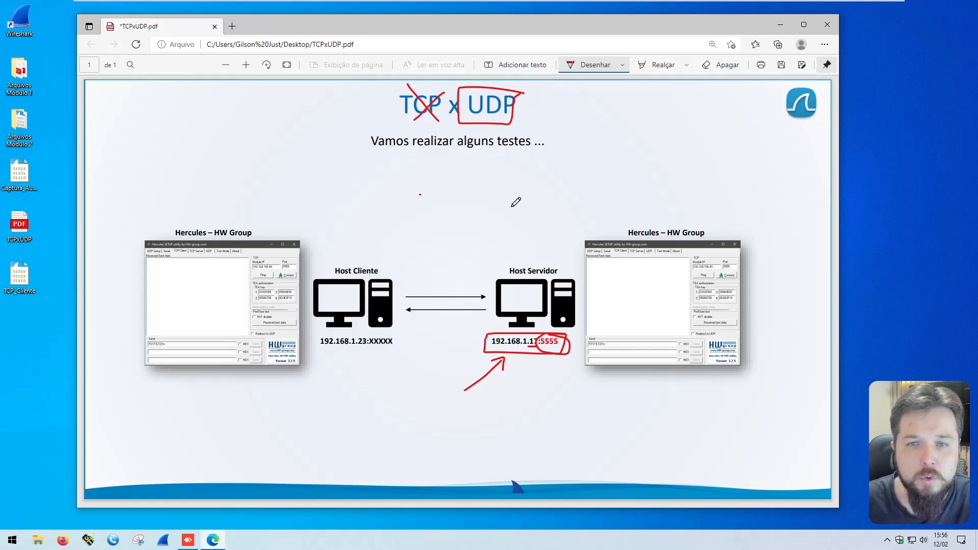
Step: Write C and S above the two Hercules screenshots, link them with arrows in both directions, and add handwriting between the arrows
mouse_move(686, 190)
mouse_down()
mouse_move(690, 203)
mouse_move(660, 209)
mouse_up()
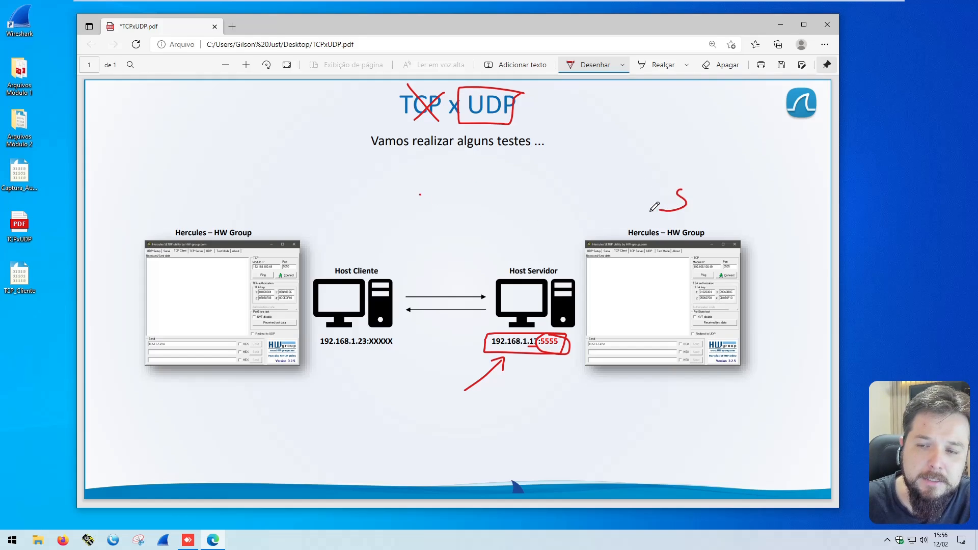
mouse_move(263, 197)
mouse_down()
mouse_move(255, 198)
mouse_move(266, 212)
mouse_move(409, 185)
mouse_move(664, 186)
mouse_up()
mouse_move(654, 180)
mouse_down()
mouse_move(665, 186)
mouse_move(560, 214)
mouse_move(299, 214)
mouse_move(316, 222)
mouse_up()
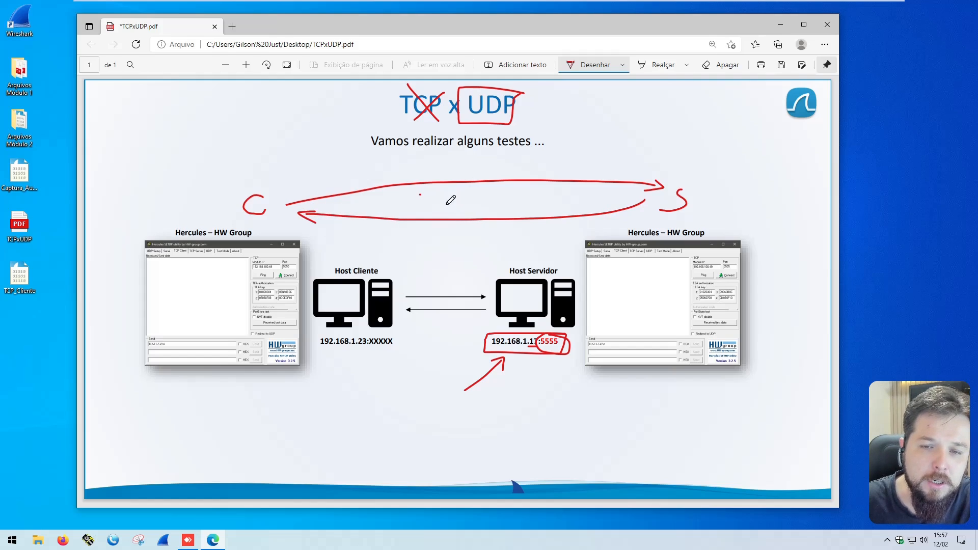
mouse_move(446, 194)
mouse_down()
mouse_move(456, 192)
mouse_move(460, 209)
mouse_up()
mouse_move(464, 192)
mouse_down()
mouse_move(476, 203)
mouse_move(461, 210)
mouse_move(487, 209)
mouse_up()
drag(487, 190, 490, 200)
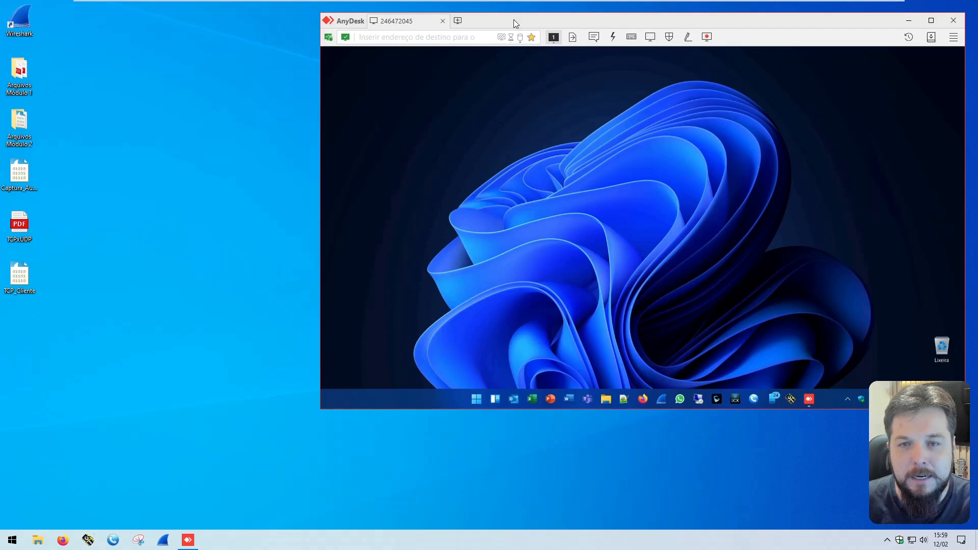
Step: In the AnyDesk remote session, run ipconfig in a command prompt, highlight the computer's IPv4 address, and close the prompt
drag(524, 19, 517, 18)
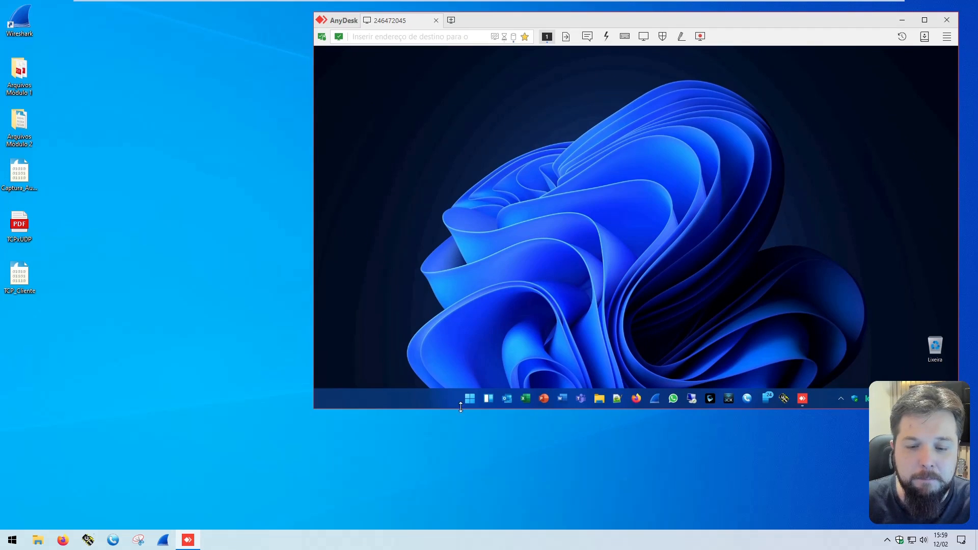
right_click(468, 398)
click(484, 351)
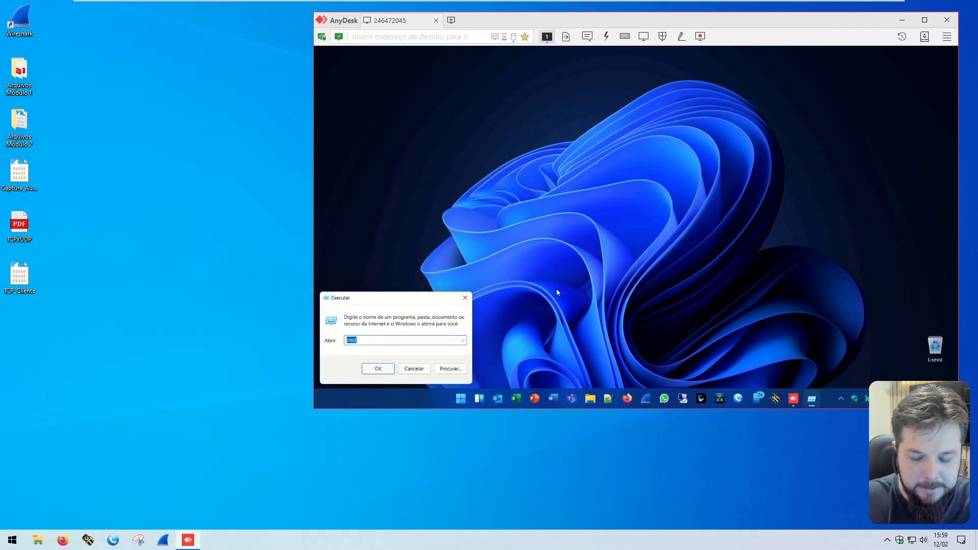
key(Return)
text(ipconfig)
key(Return)
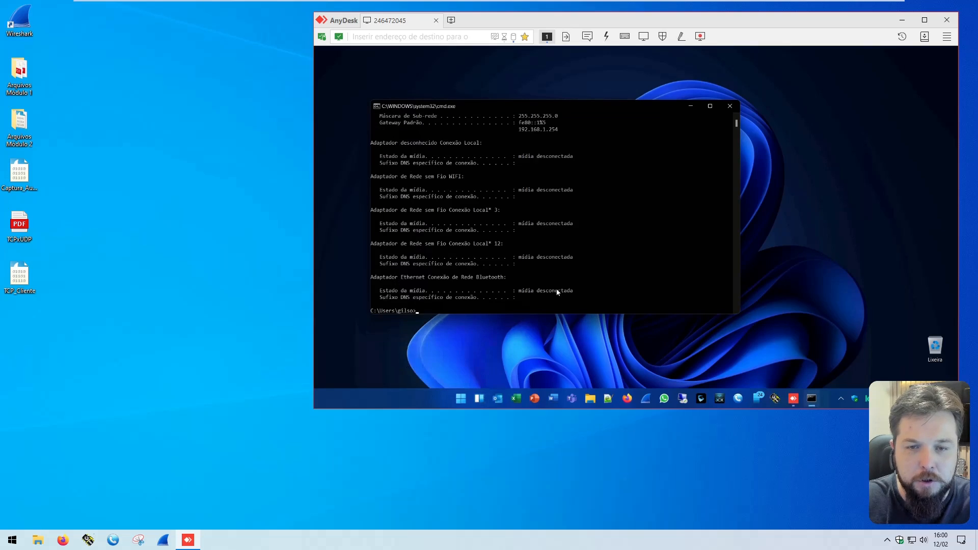
scroll(515, 181, up, 2)
drag(557, 150, 518, 149)
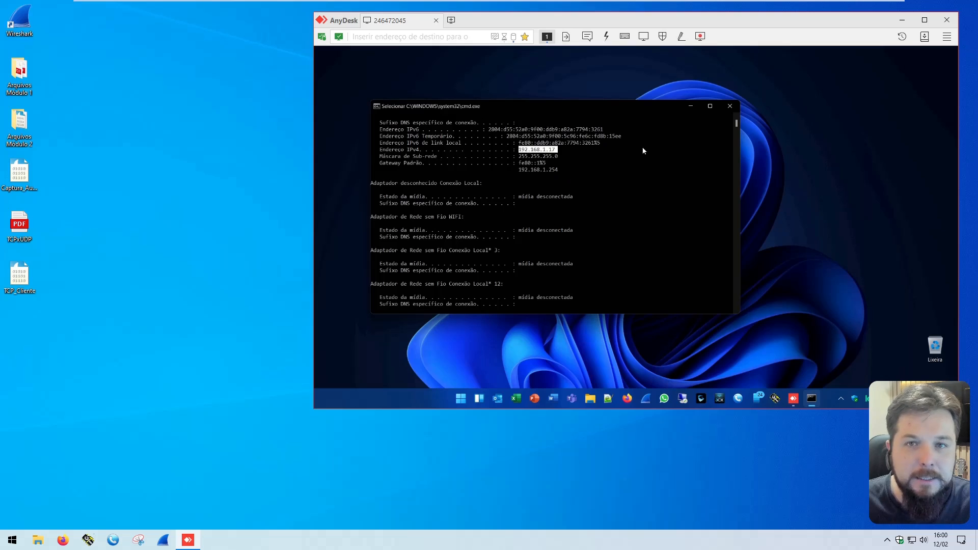
click(730, 106)
Step: Open Hercules on the remote computer, widen its window, and start UDP listening on local port 5555 with module 192.168.1.23, port 5556
click(784, 398)
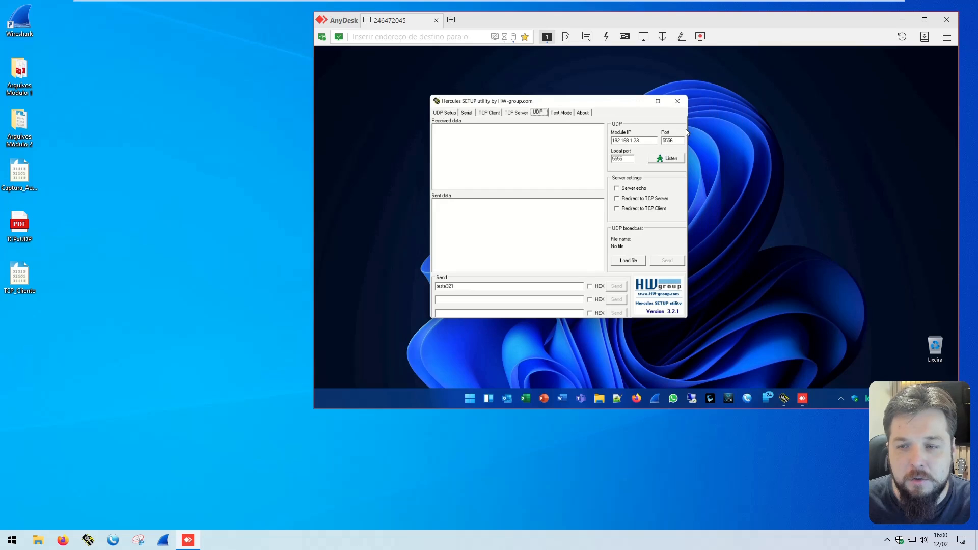
drag(686, 132, 815, 122)
double_click(754, 159)
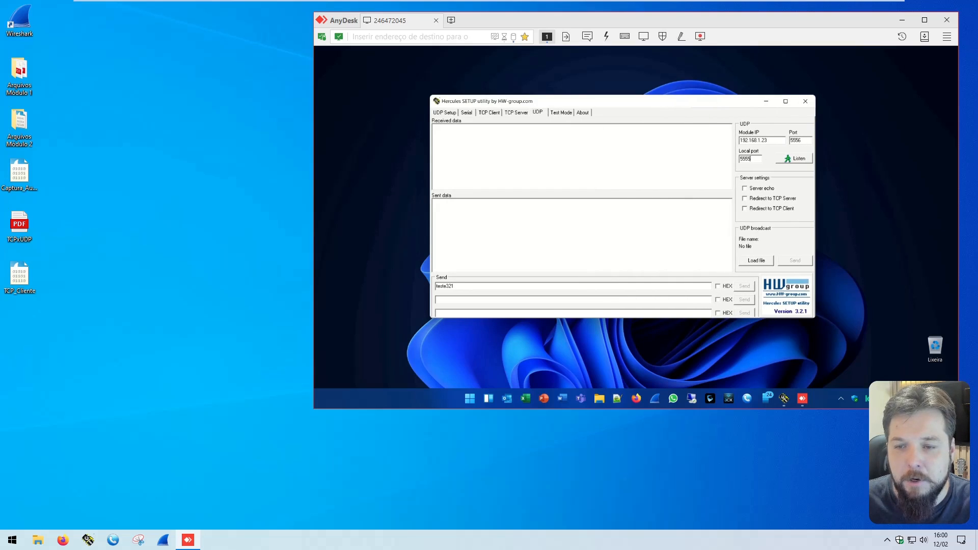
click(782, 142)
click(797, 159)
drag(668, 107, 643, 107)
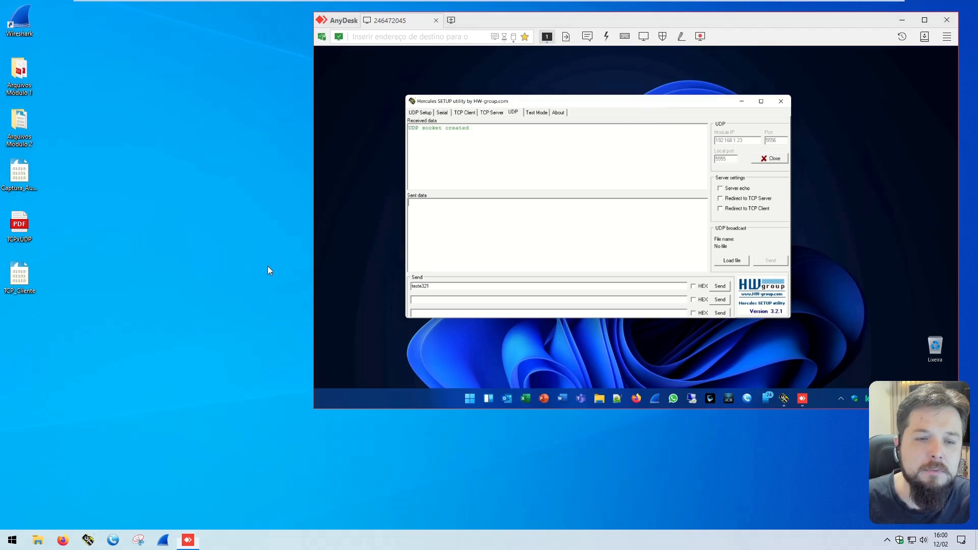
Step: Open Hercules on the local computer and arrange it so that both the local and remote Hercules windows are visible
click(88, 539)
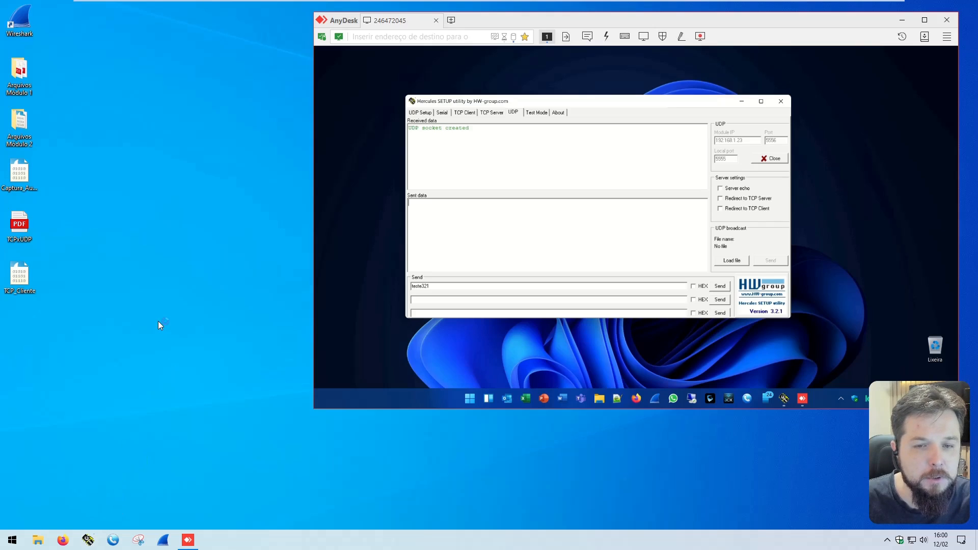
click(334, 257)
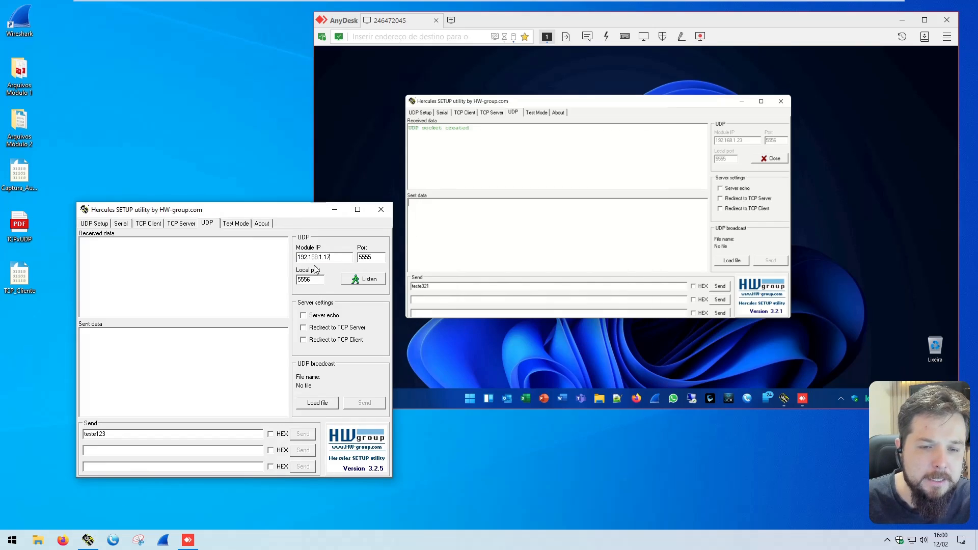
key(Tab)
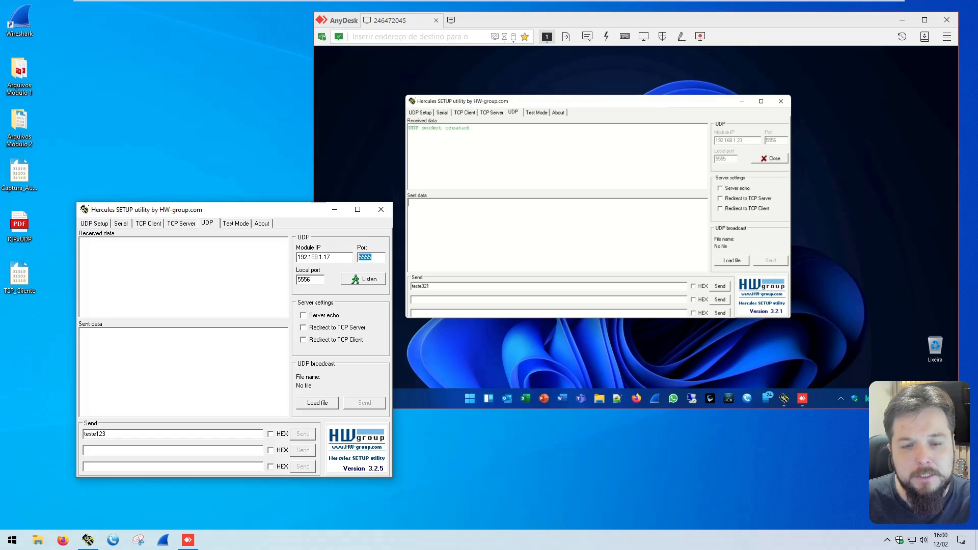
click(336, 257)
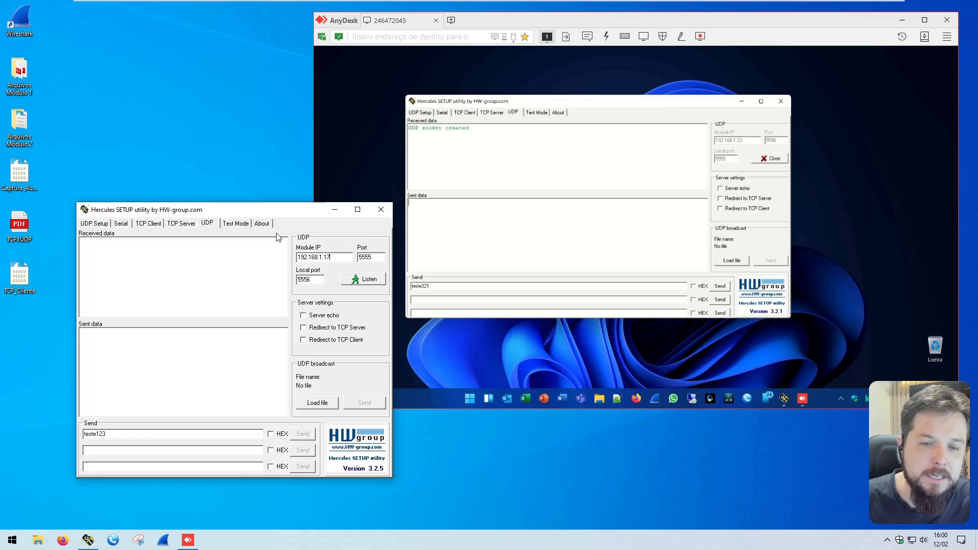
drag(268, 215, 253, 218)
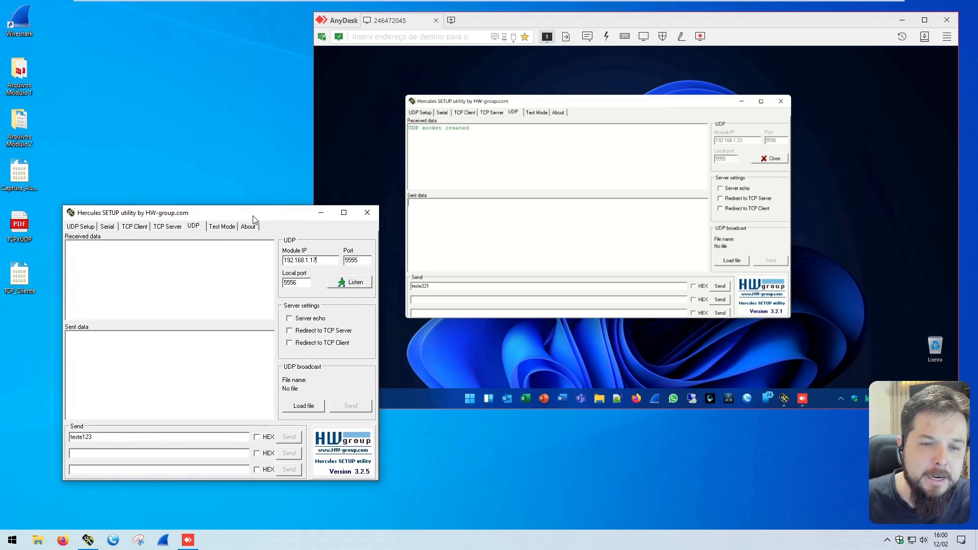
drag(497, 103, 520, 95)
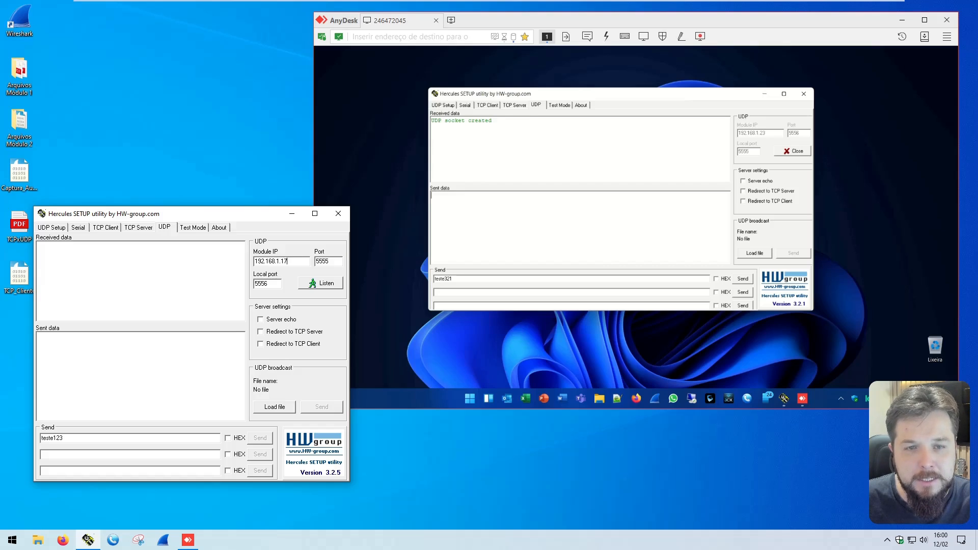
Step: Compare the module IP and port in the local Hercules with the UDP settings of the remote Hercules
key(shift+Left)
key(shift+Left)
key(shift+Left)
key(shift+Left)
key(shift+Left)
key(shift+Left)
key(shift+Left)
key(shift+Left)
key(shift+Left)
key(shift+Left)
key(shift+Left)
key(shift+Left)
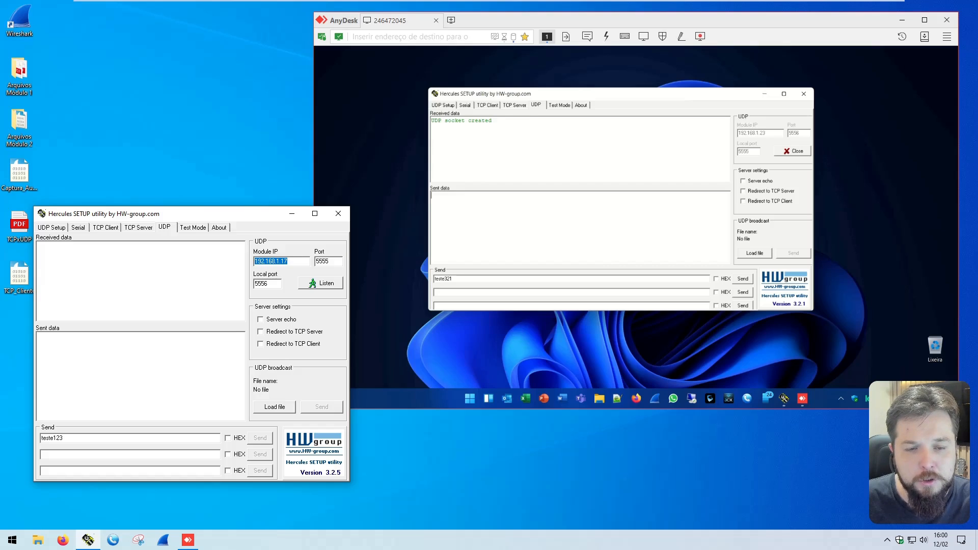
key(Tab)
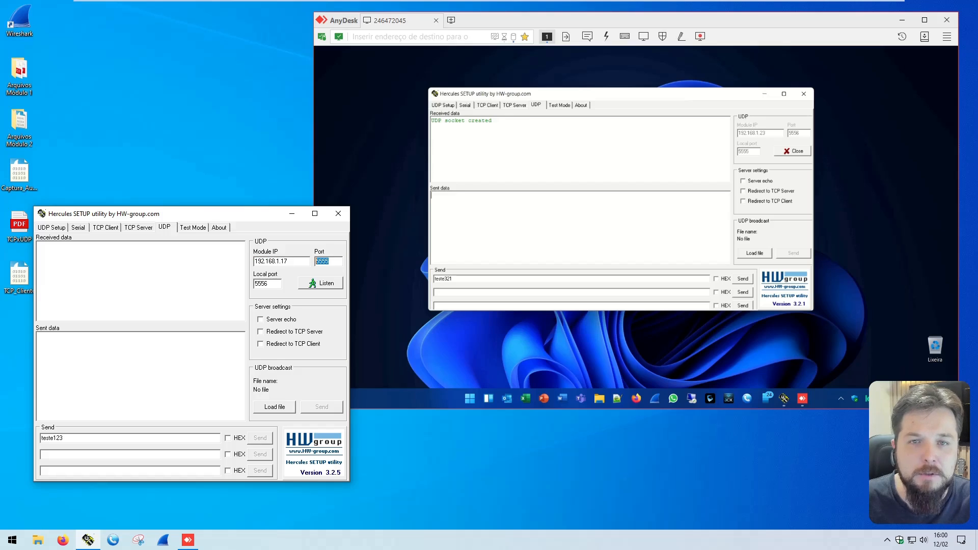
click(744, 156)
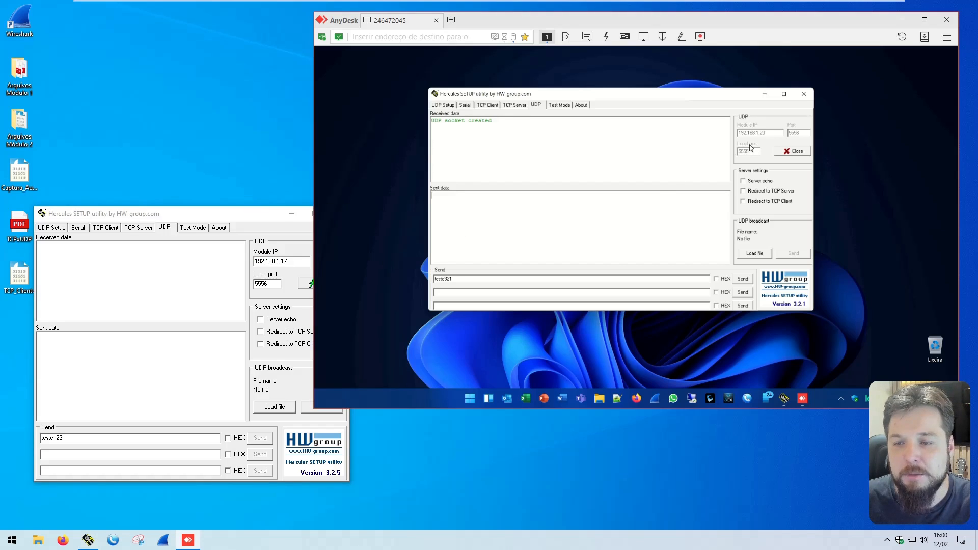
click(264, 244)
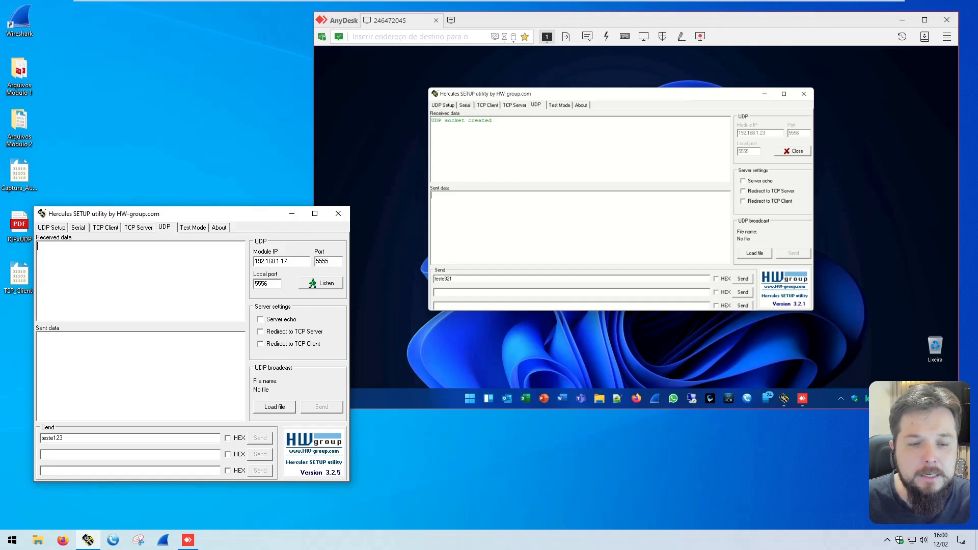
click(598, 109)
drag(589, 95, 600, 88)
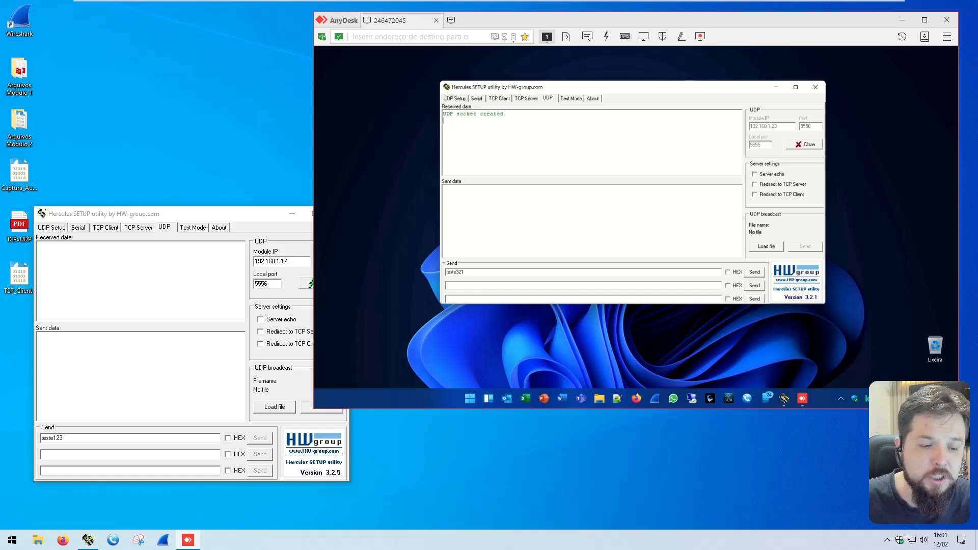
Step: Run ipconfig in a command prompt on the local computer, highlight its IPv4 address, and close the prompt
right_click(12, 539)
click(28, 493)
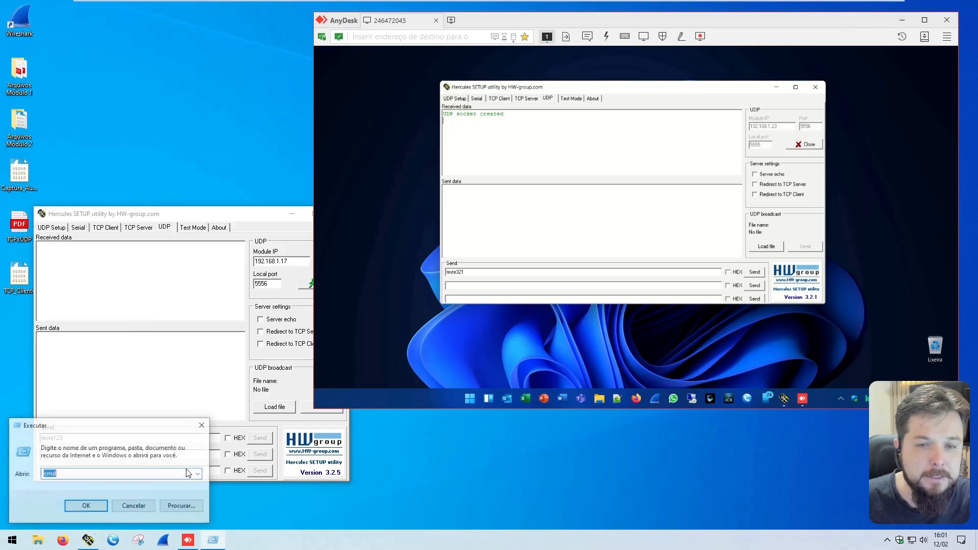
key(Return)
text(ipconfig)
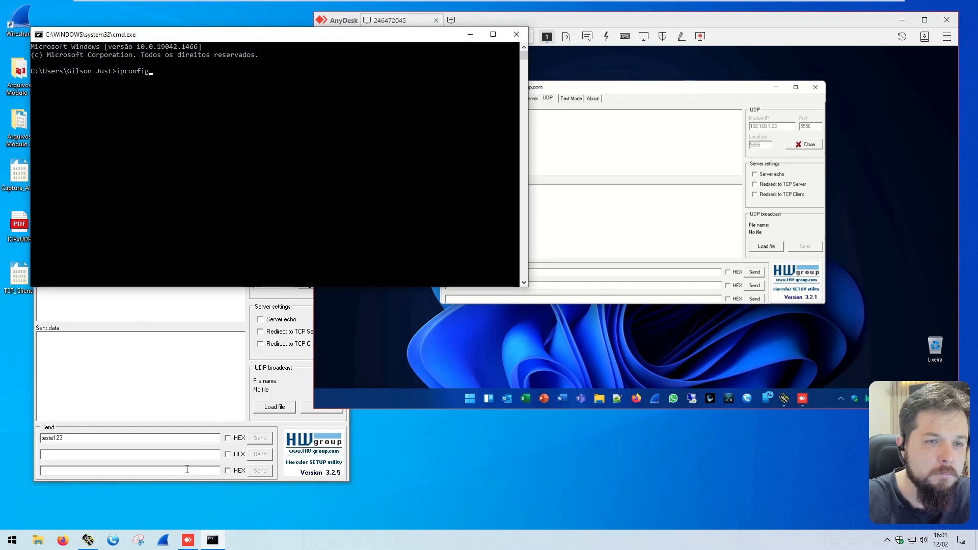
key(Return)
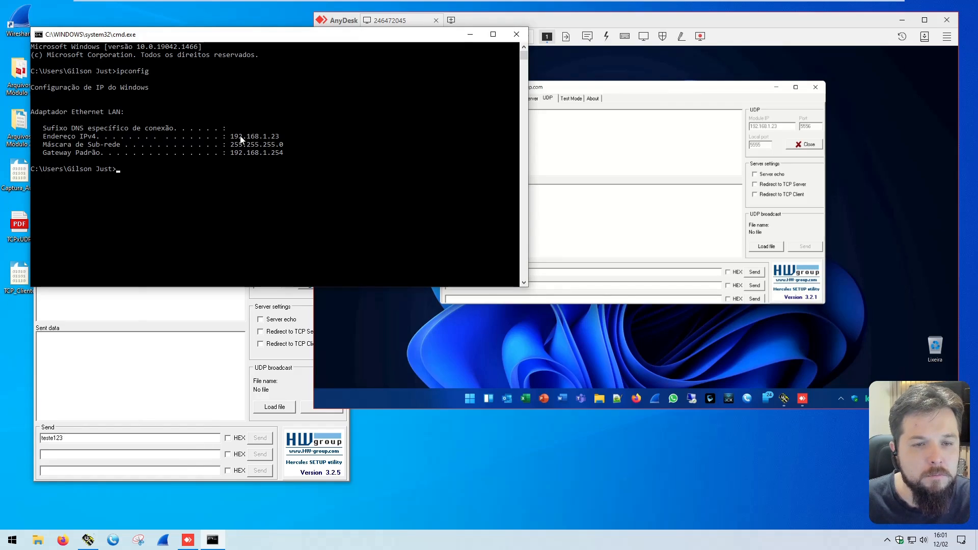
drag(231, 137, 283, 137)
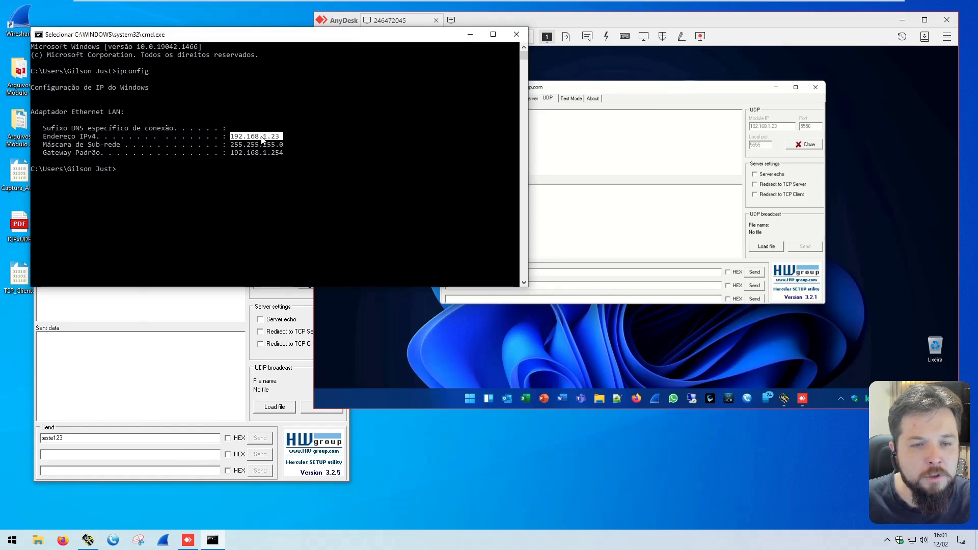
click(516, 36)
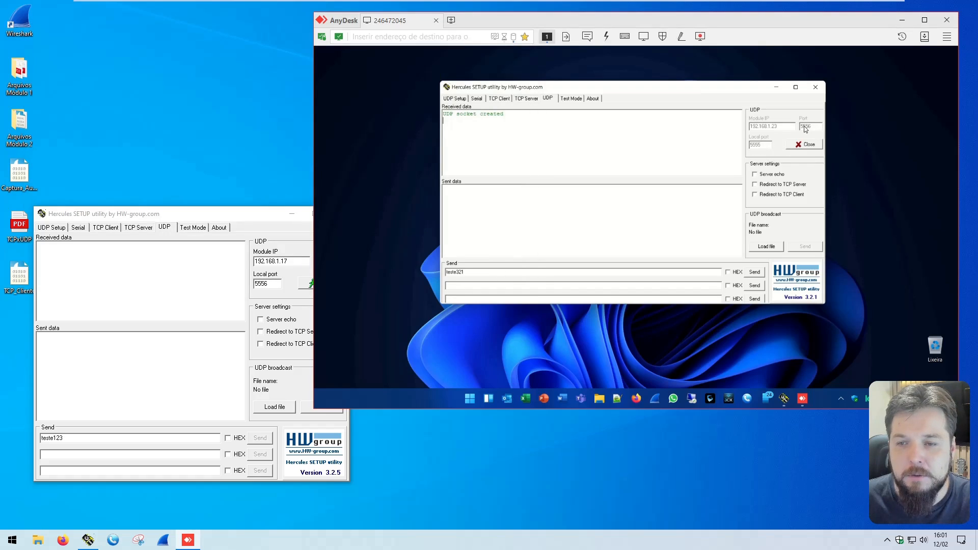
Step: Start UDP listening in the local Hercules on local port 5556 towards 192.168.1.17:5555, and widen and reposition its window
click(196, 224)
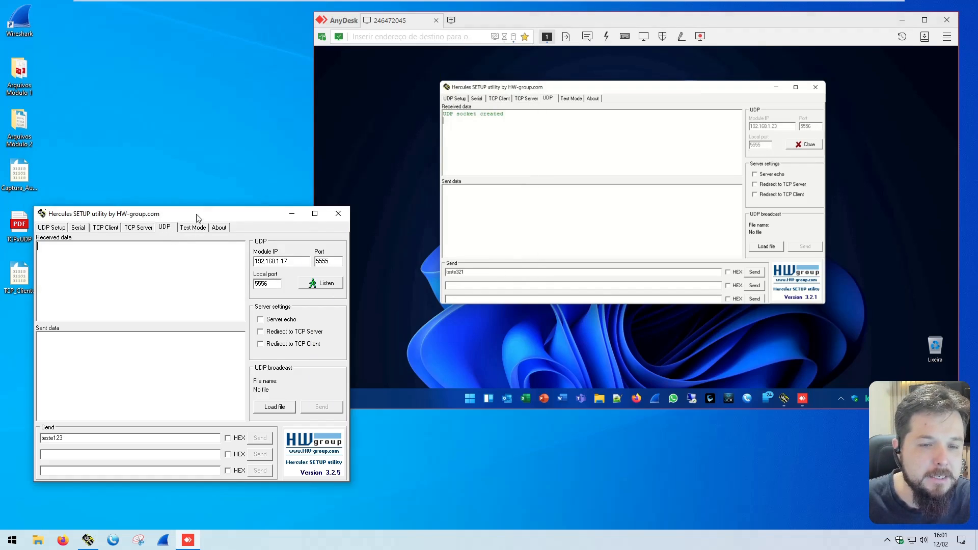
click(318, 283)
drag(352, 283, 437, 280)
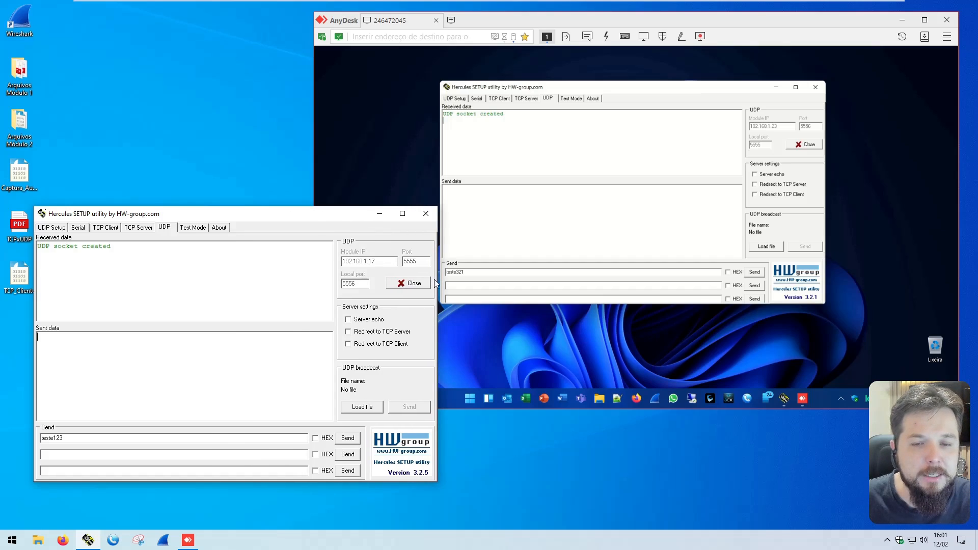
drag(302, 220, 295, 227)
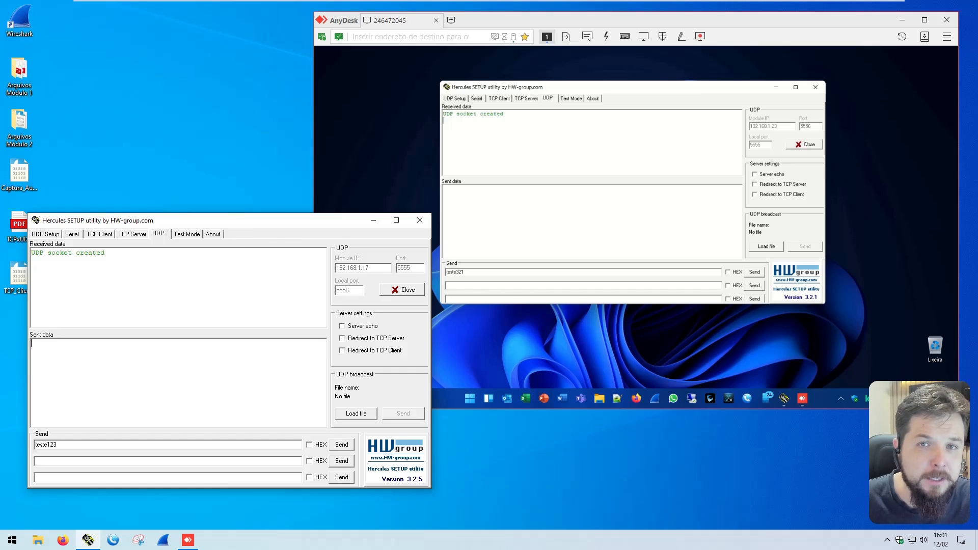
Step: Open Wireshark, postpone the software update, and start capturing on the Intel(R) 82574L Gigabit Network Connection interface
click(163, 539)
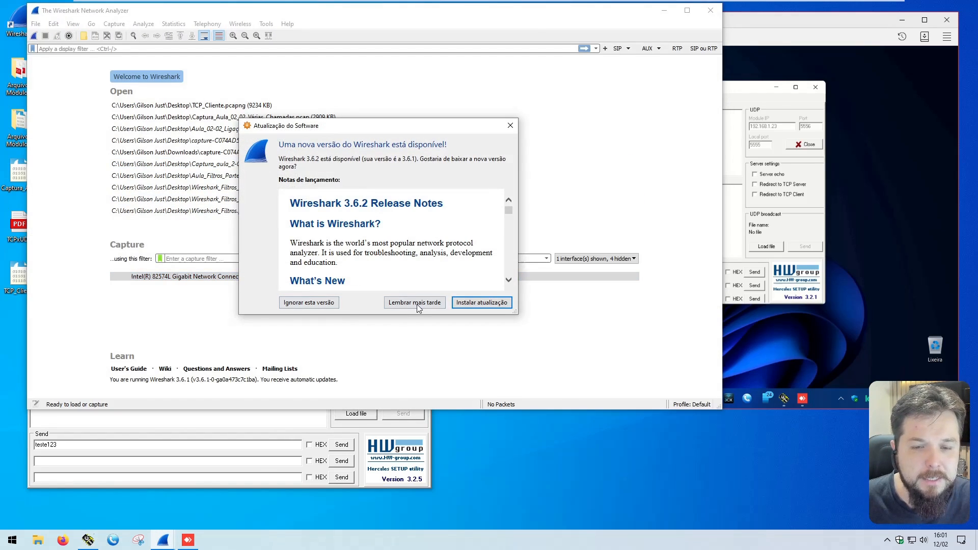
click(416, 302)
double_click(196, 278)
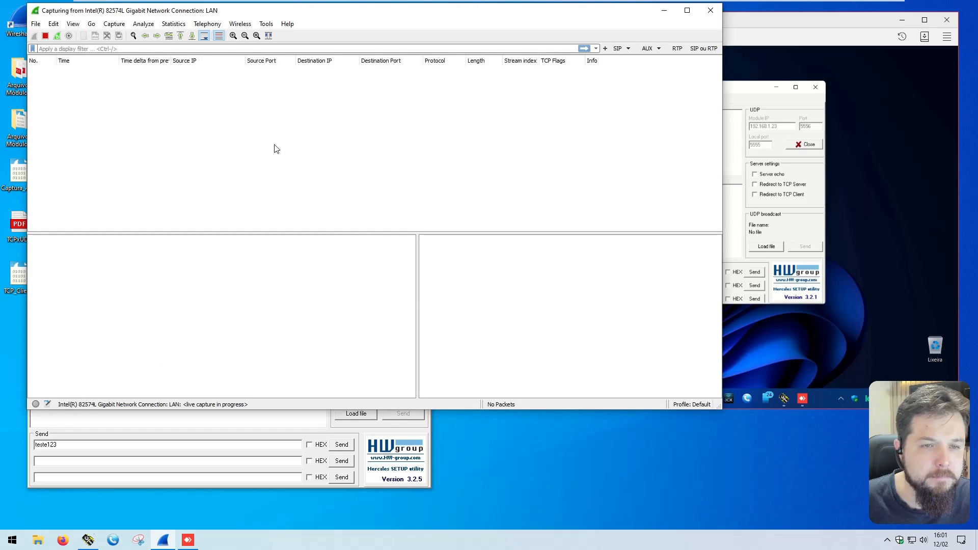
Step: Apply the display filter "udp.port == 5555 or udp.port == 5556" to the live capture
click(138, 48)
text(u)
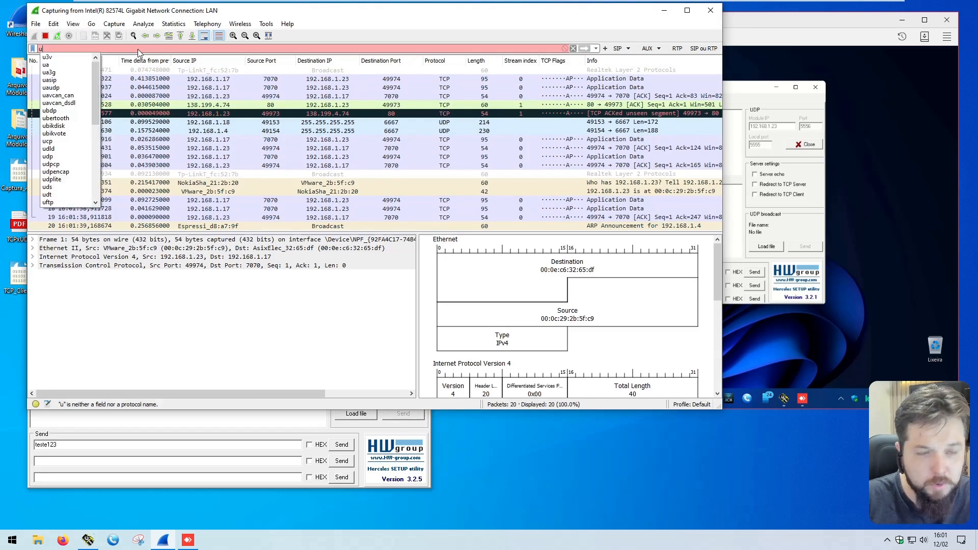
text(dp.port == 5555)
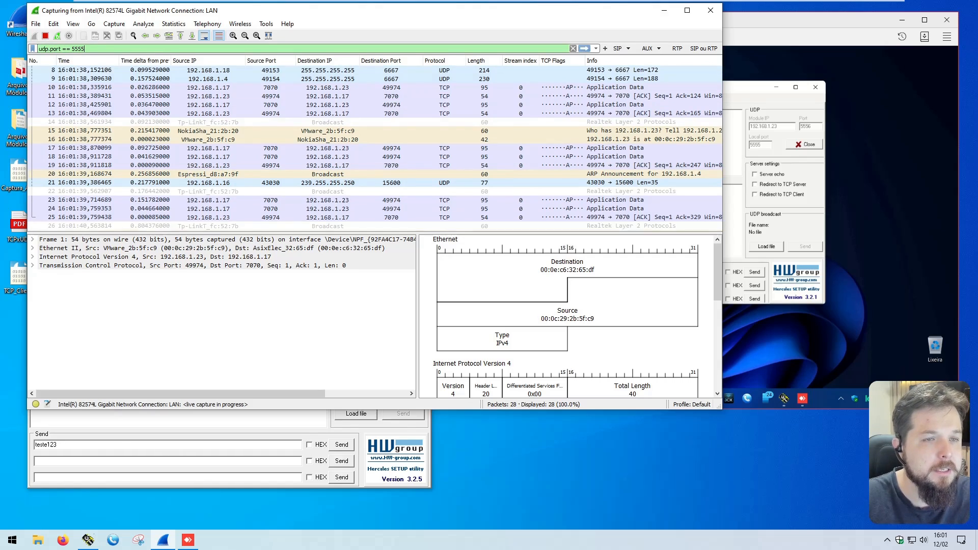
text( o)
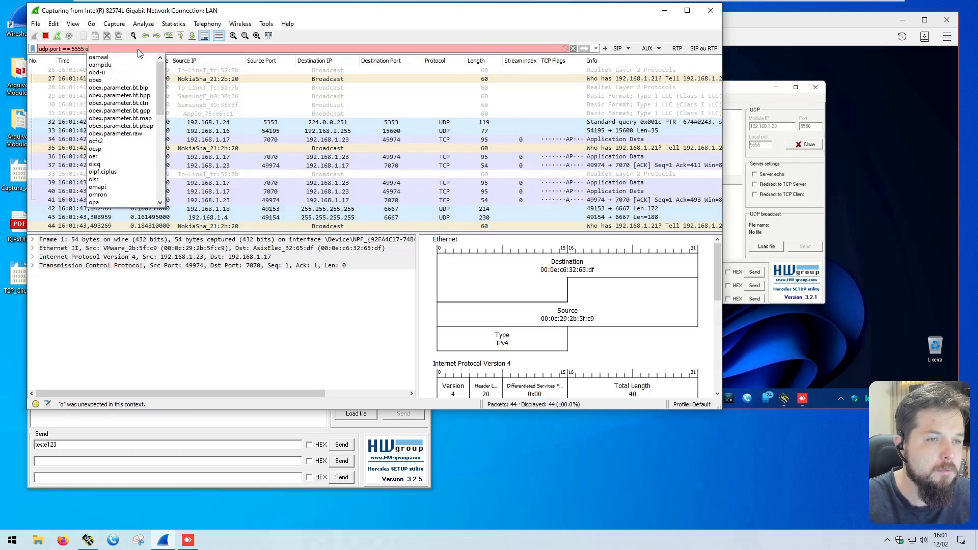
text(r udp.port == 5)
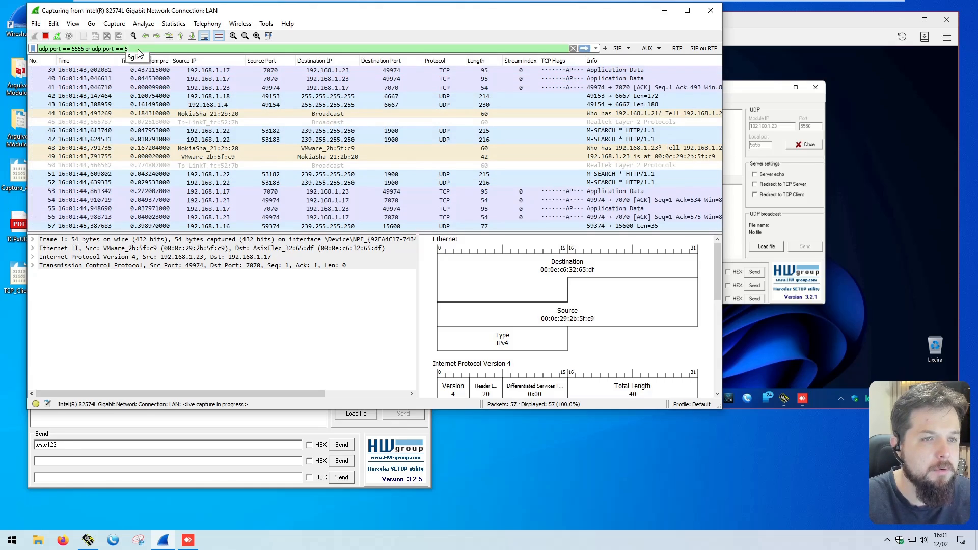
text(556)
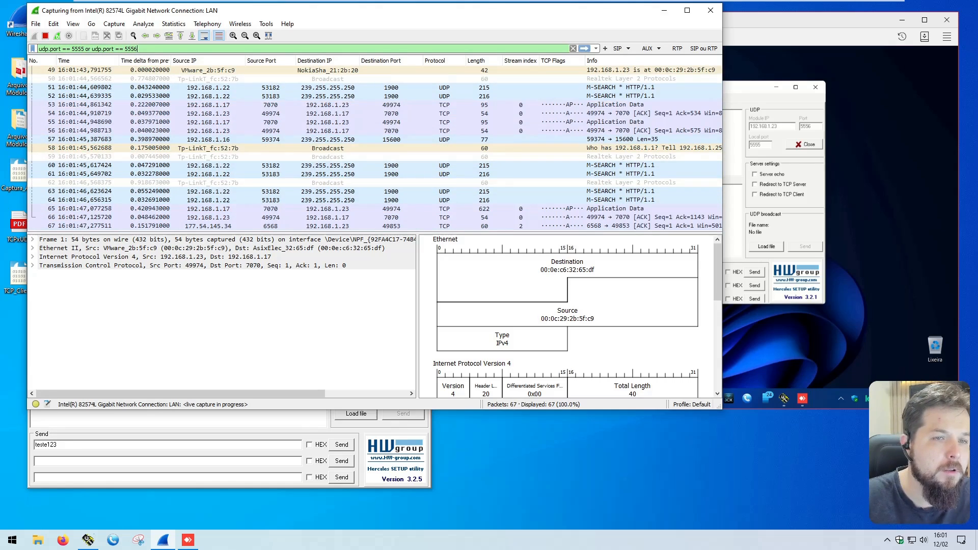
key(Return)
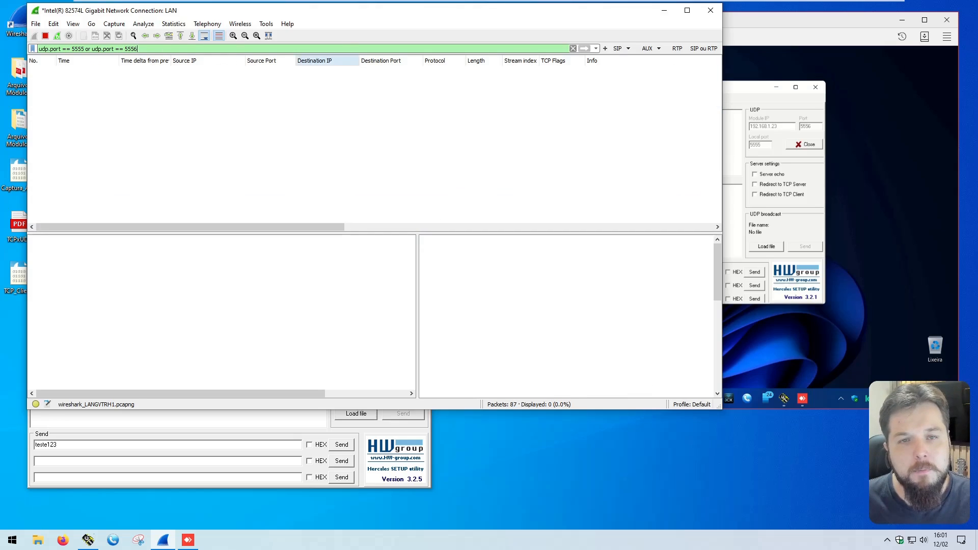
Step: Reposition the Wireshark window and bring the local Hercules and the AnyDesk session in front of it
drag(307, 14, 291, 21)
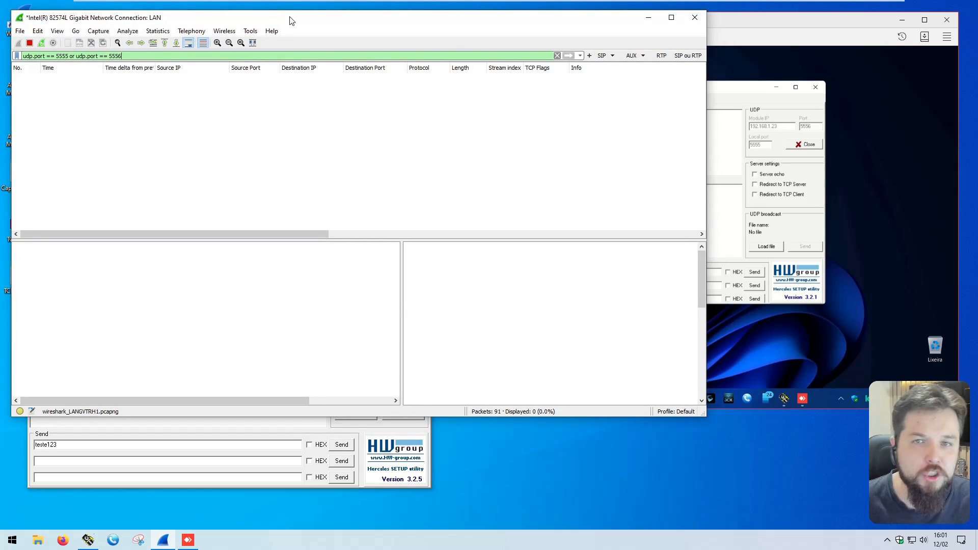
click(241, 437)
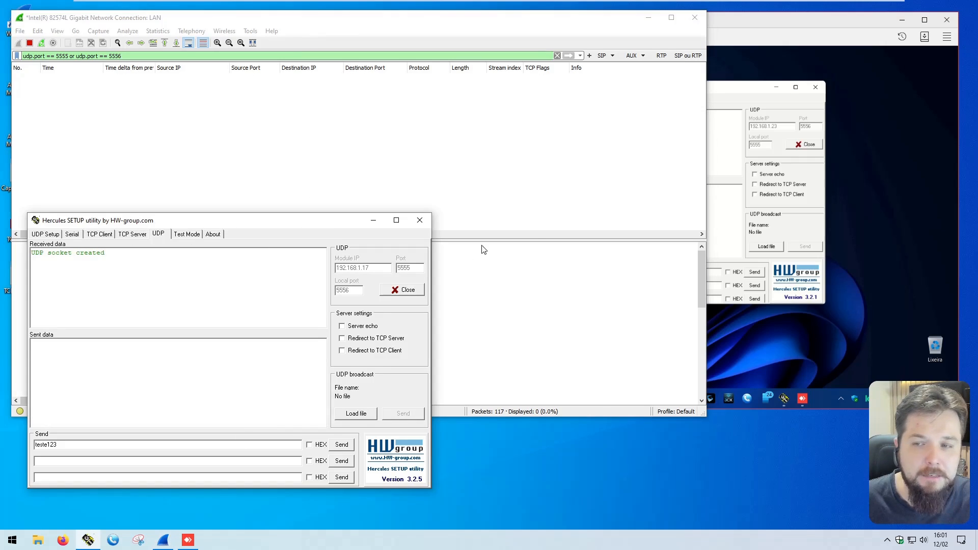
click(748, 55)
Step: Send "Wireshark-Client to Server" from the local Hercules and highlight the message in the local sent data and the remote received data
click(84, 444)
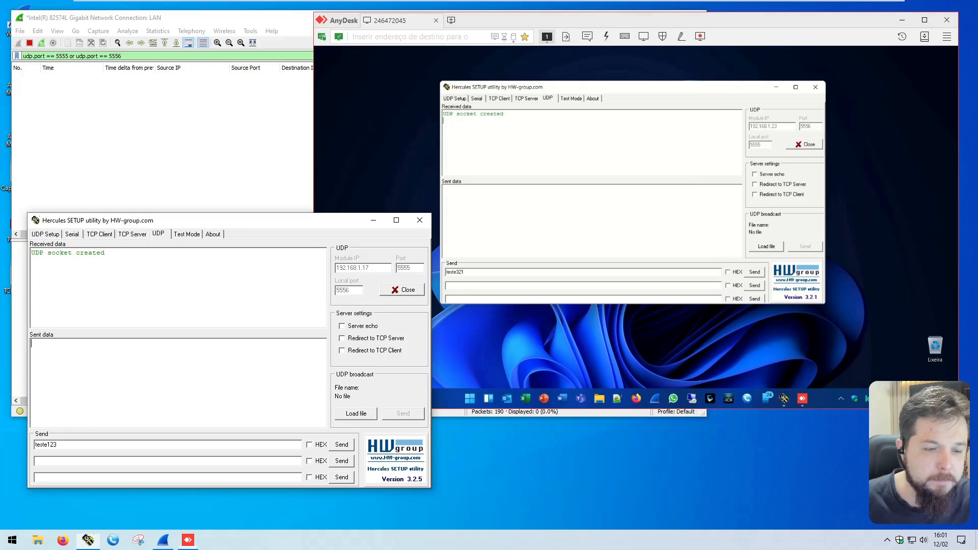
double_click(84, 445)
text(Wireshark-Client to Server)
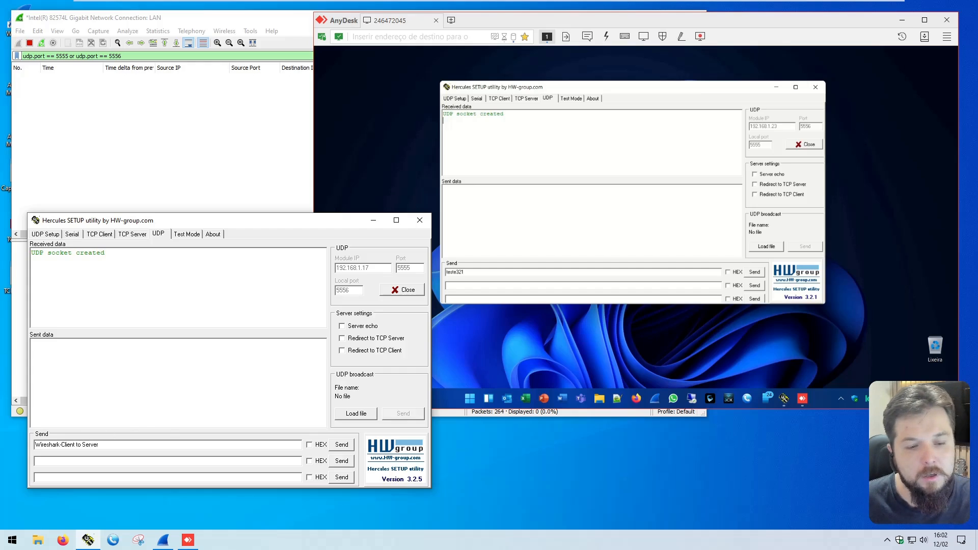
click(346, 447)
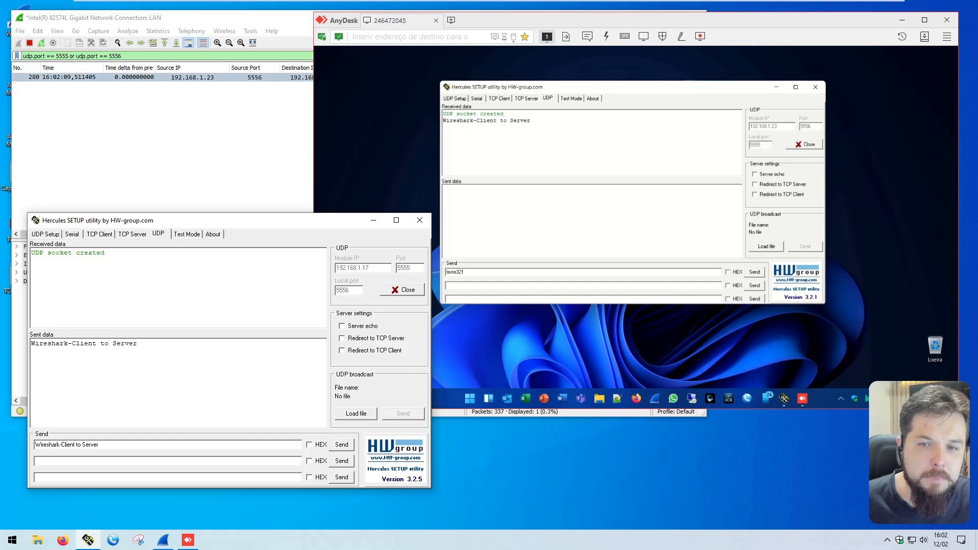
drag(137, 343, 31, 344)
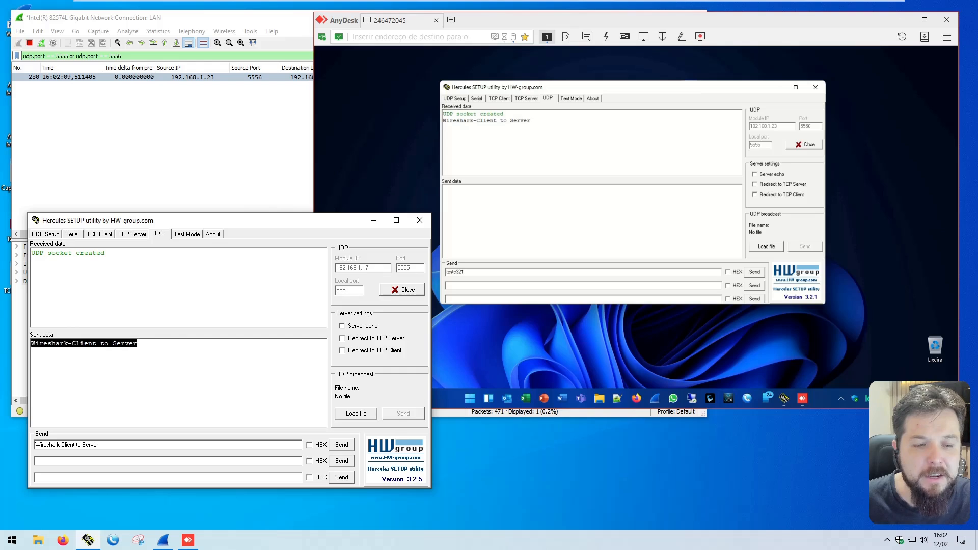
drag(443, 121, 533, 122)
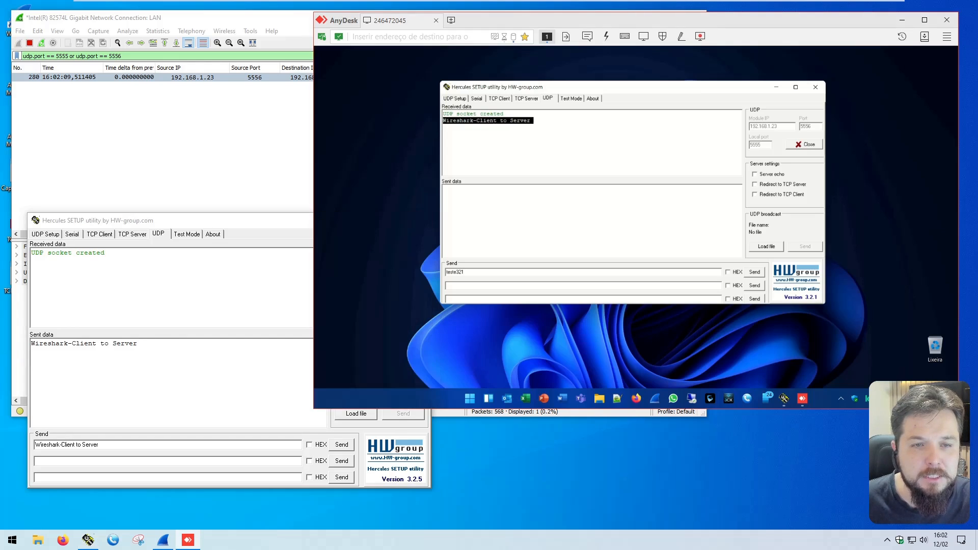
Step: Select the captured UDP packet in Wireshark and check its source IP and source port against the local Hercules settings
click(198, 136)
click(112, 78)
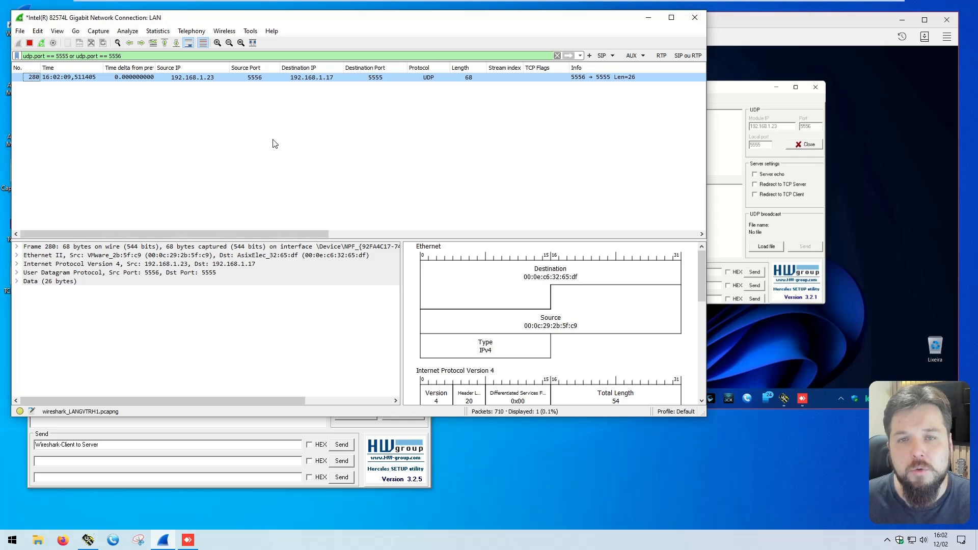
click(186, 79)
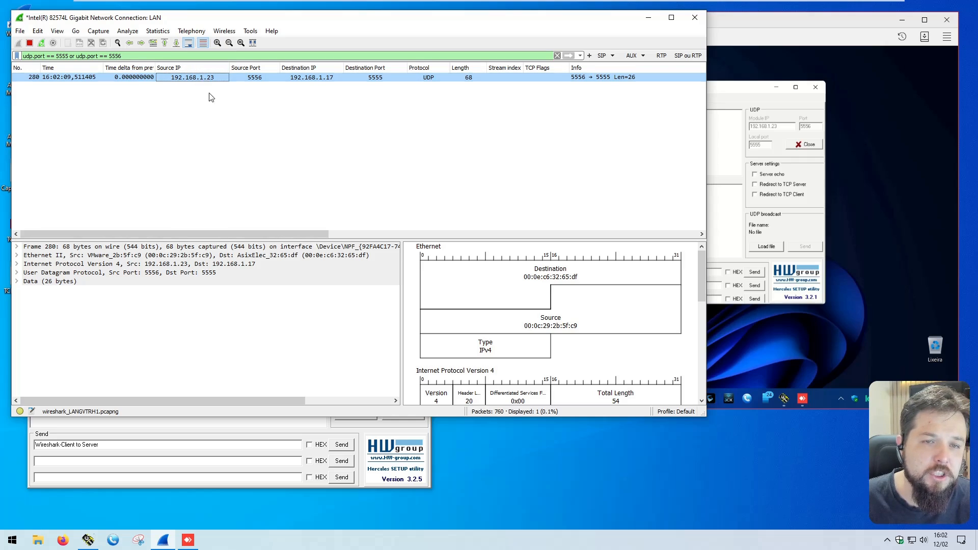
click(251, 79)
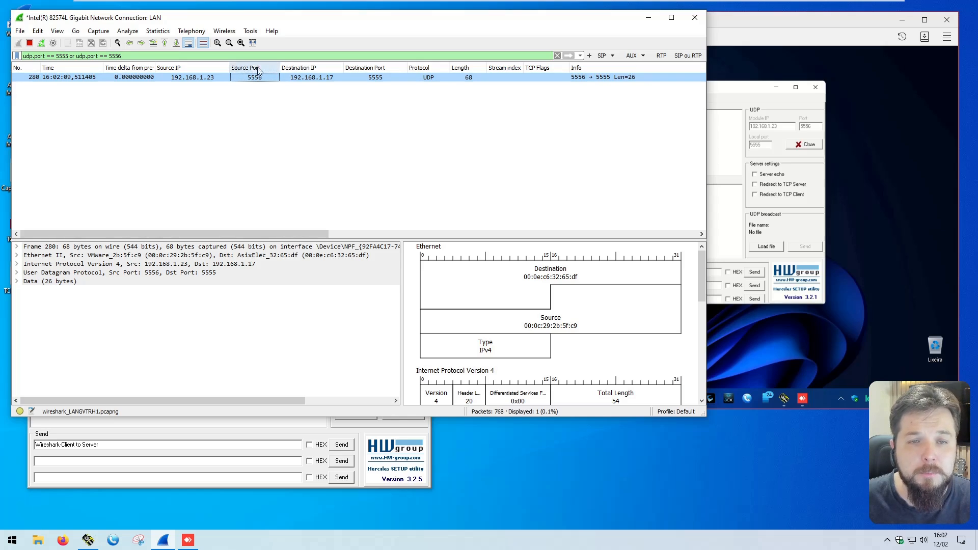
click(267, 429)
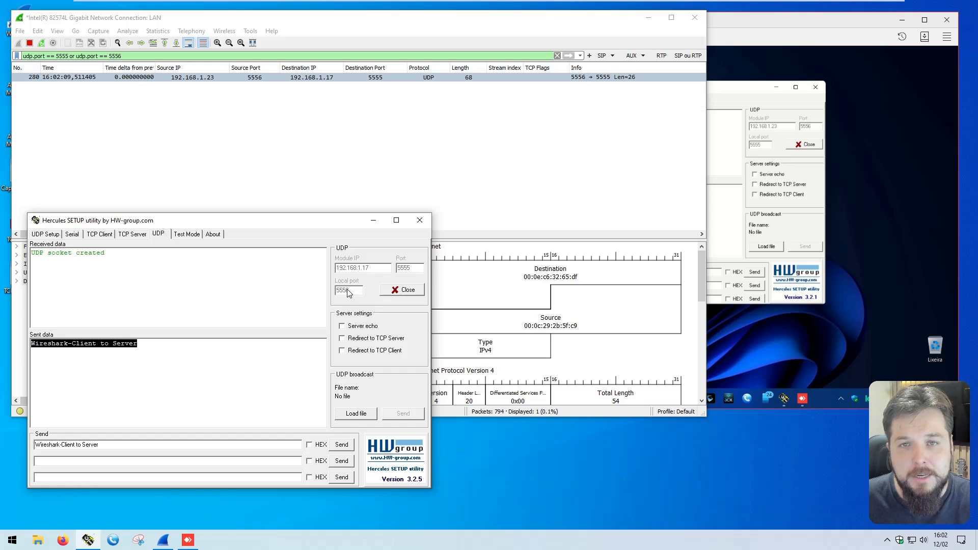
Step: Check the packet's destination IP and port against the remote Hercules, and examine its protocol and length in Wireshark
click(305, 183)
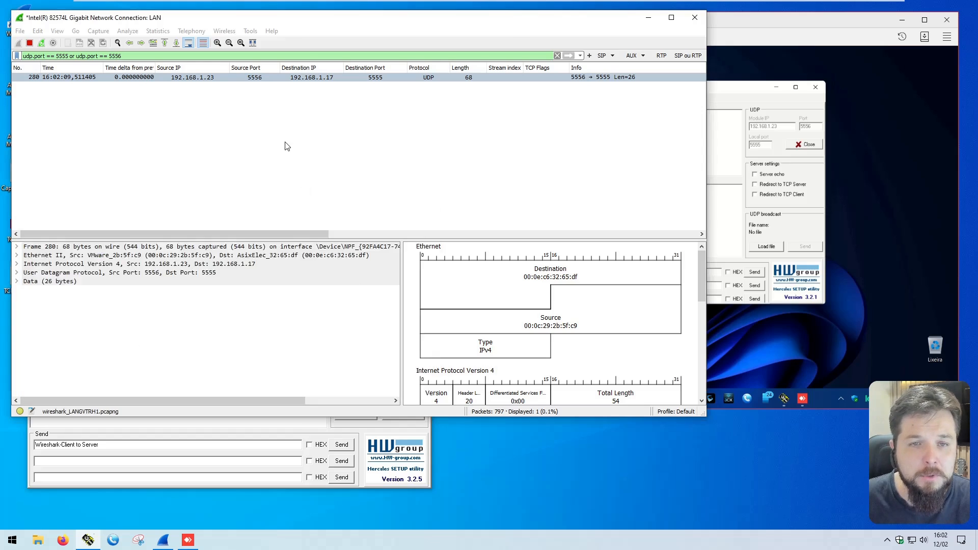
click(321, 79)
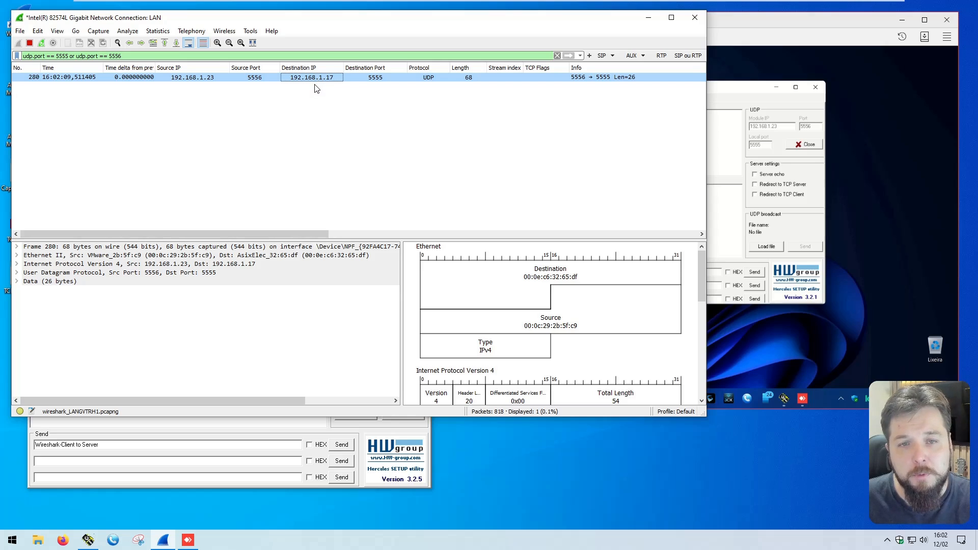
click(367, 81)
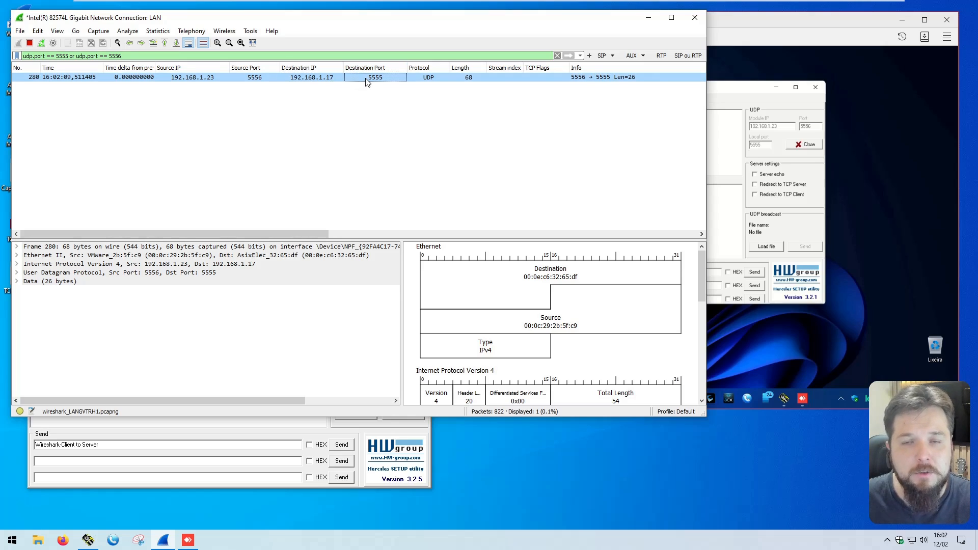
click(783, 117)
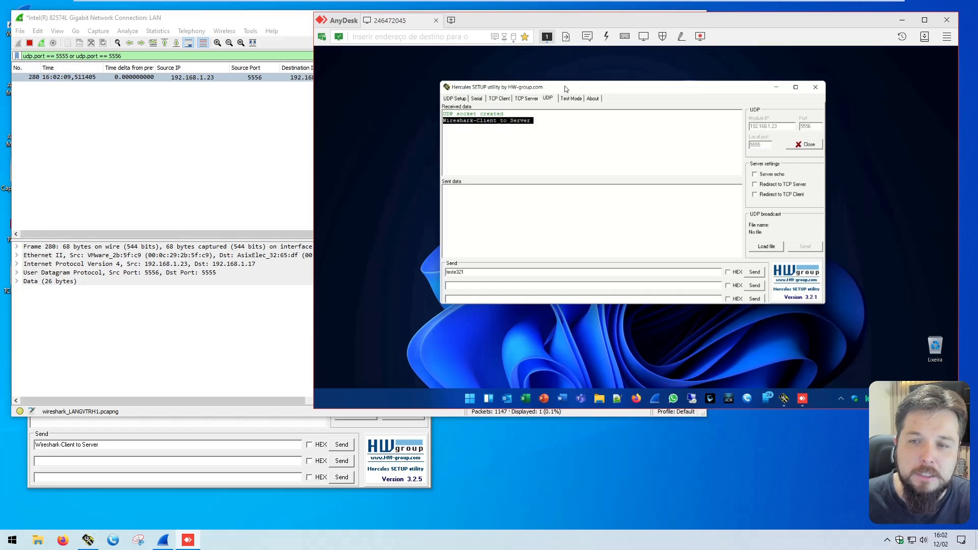
click(530, 120)
click(429, 78)
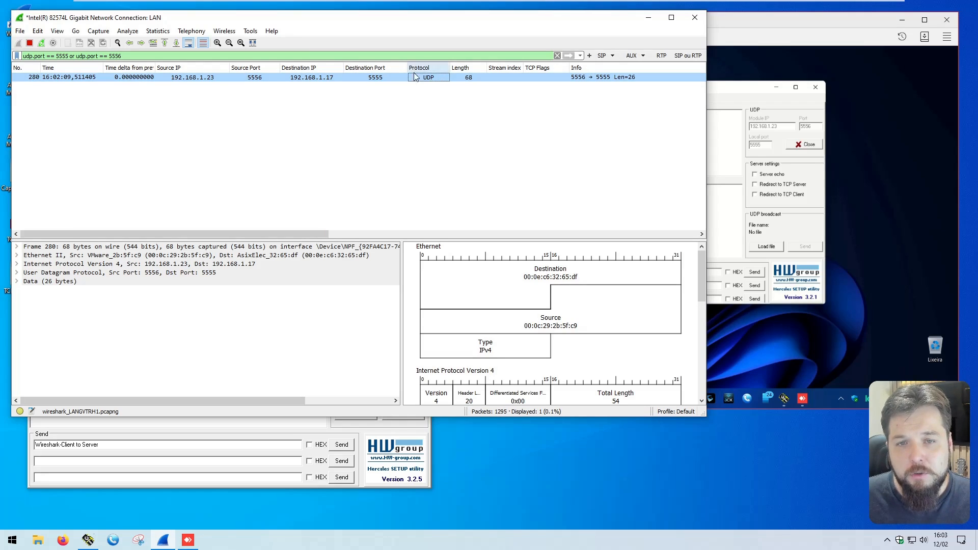
click(469, 81)
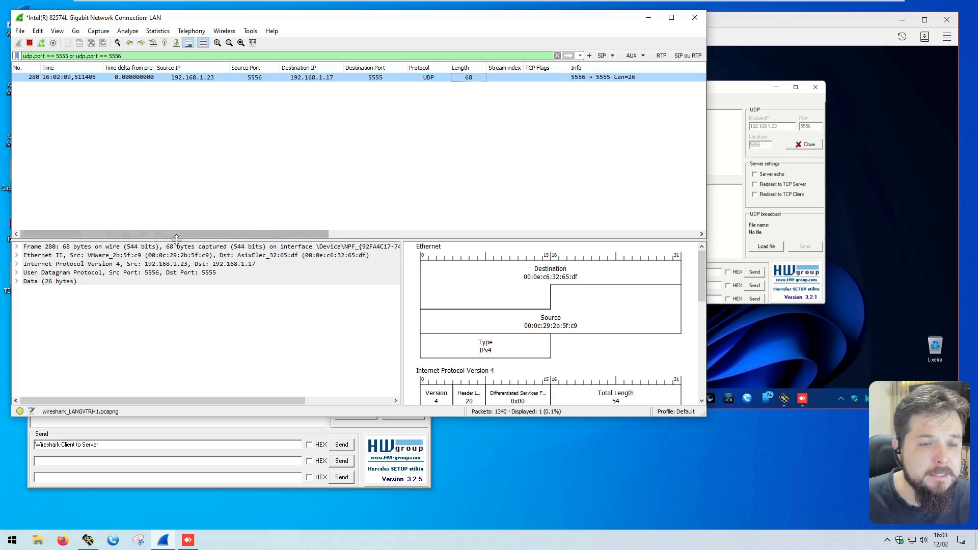
Step: Enlarge the packet details area, expand the Data section, and select its Text field
drag(181, 238, 181, 187)
click(17, 228)
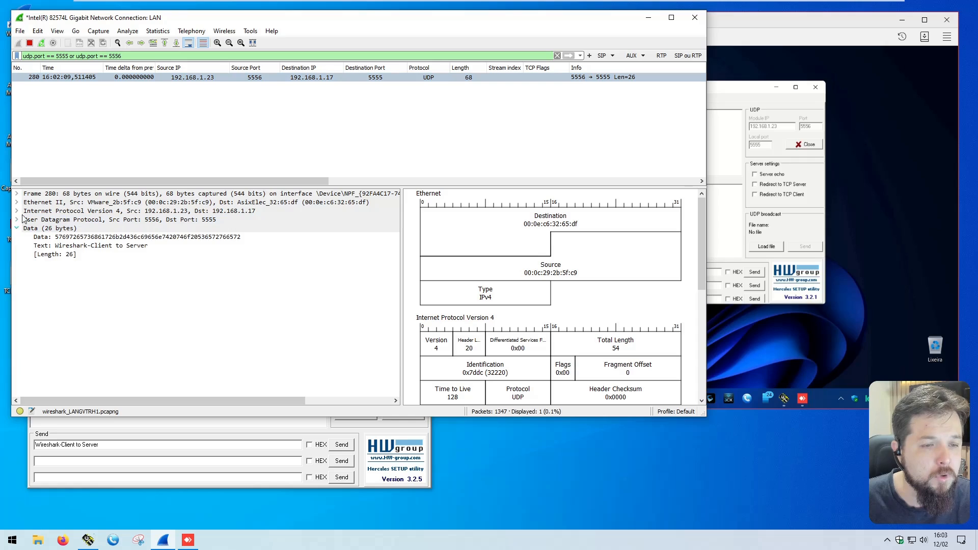
click(86, 245)
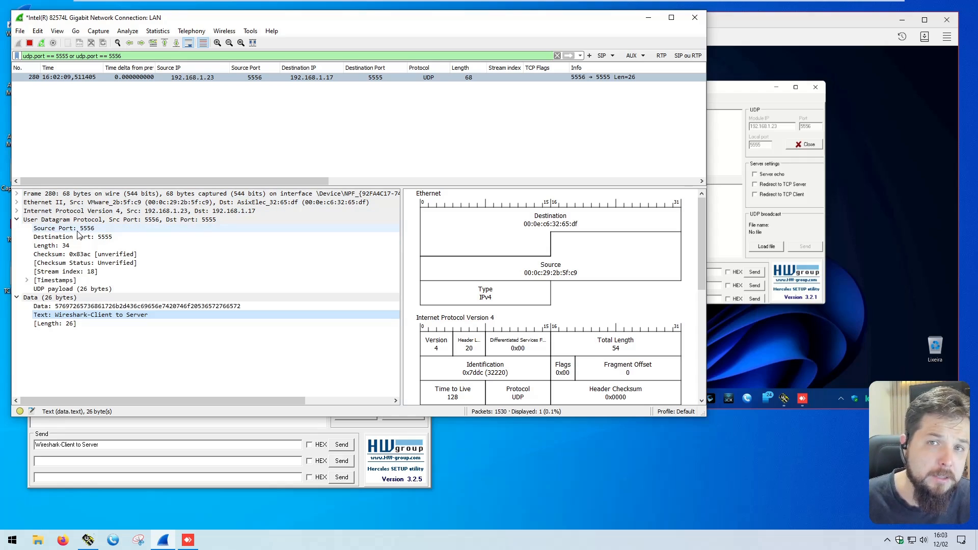
Step: Examine the ports, length, checksum and payload in the expanded User Datagram Protocol section plus the message text, and collapse the section
click(77, 231)
click(100, 235)
key(Down)
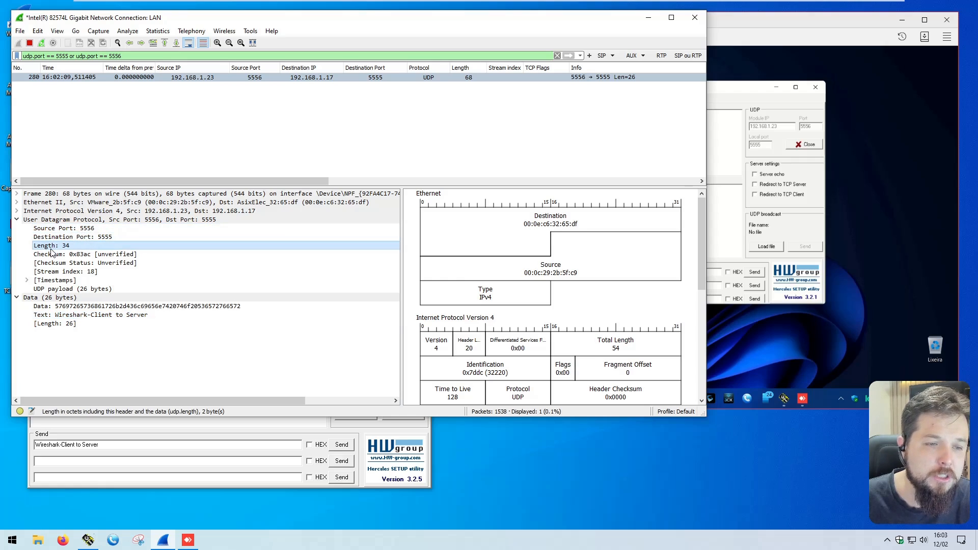
key(Down)
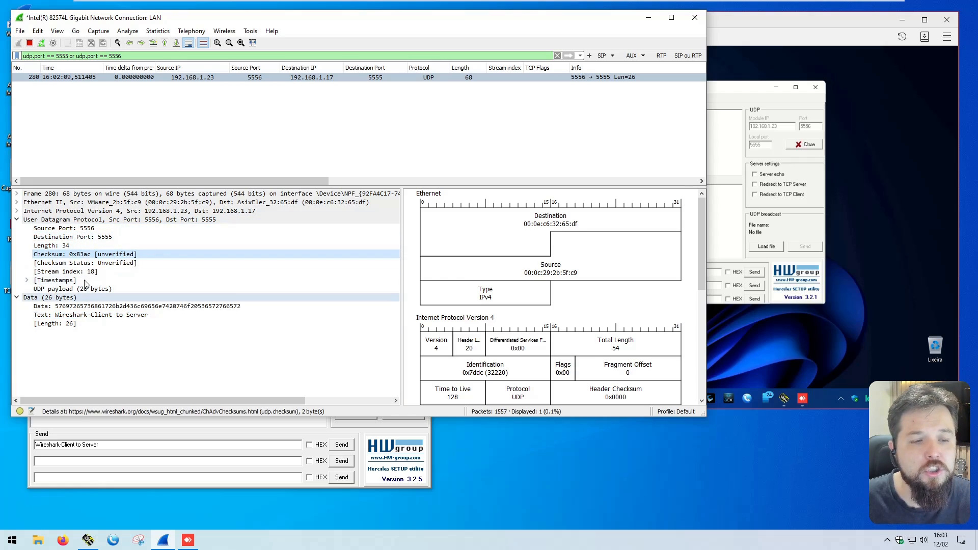
click(84, 289)
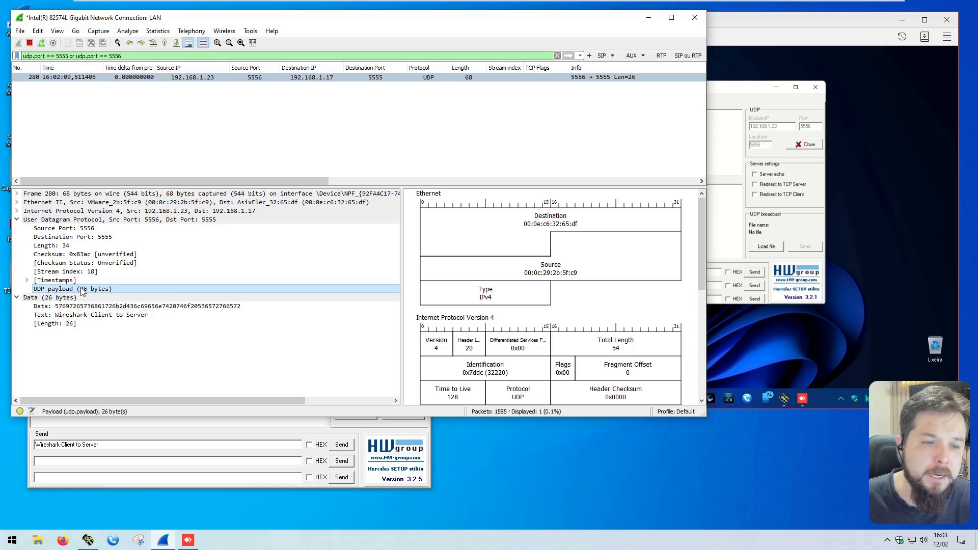
click(79, 315)
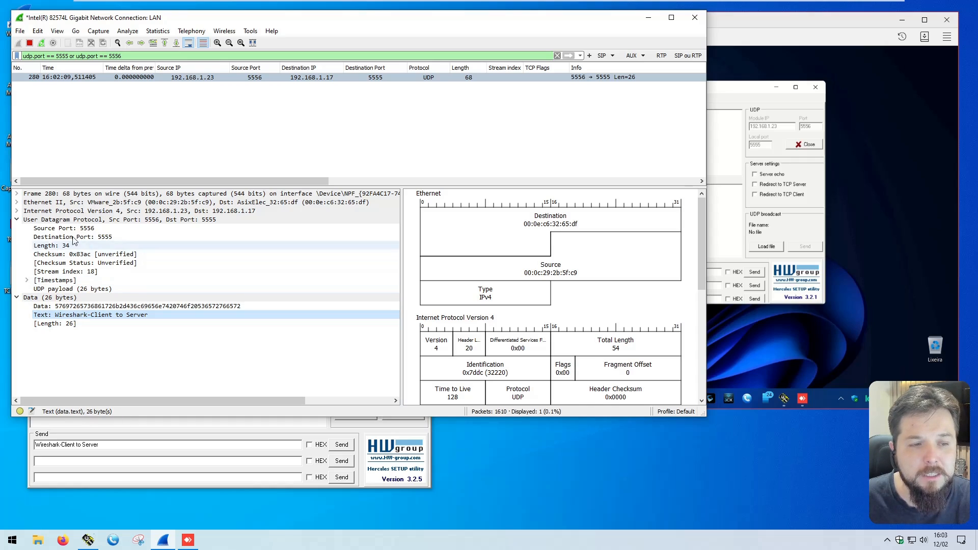
click(17, 220)
Step: Expand the Internet Protocol Version 4 section, examine its source and destination addresses, and collapse it
click(16, 211)
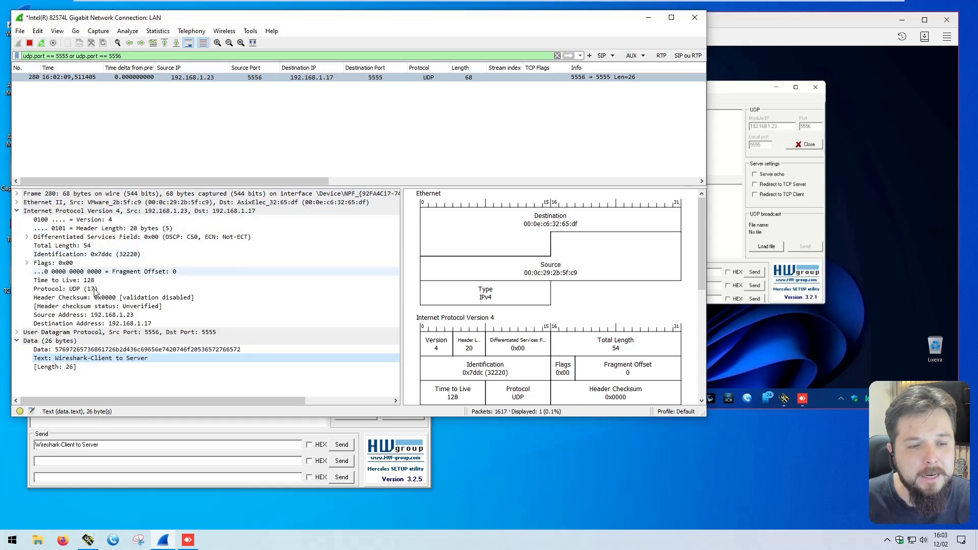
click(120, 316)
click(118, 324)
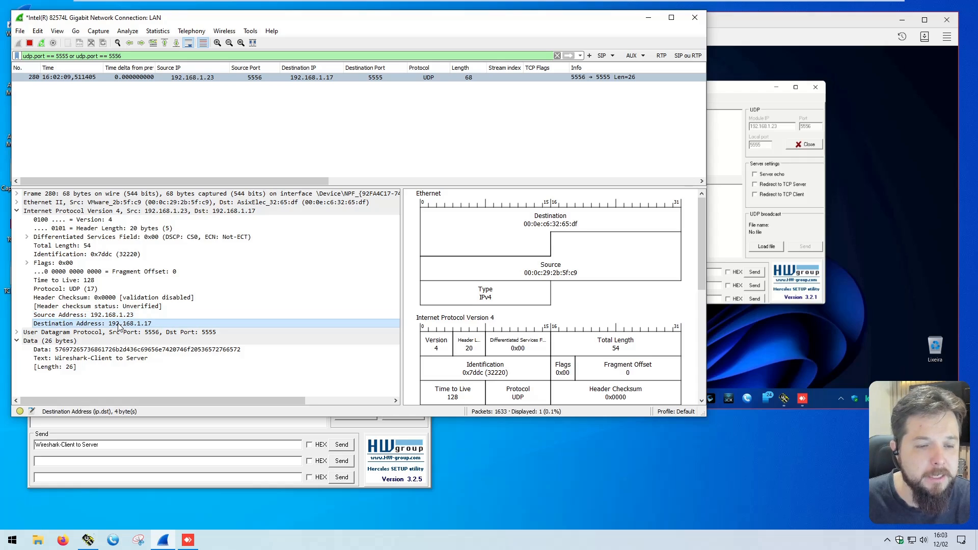
double_click(39, 211)
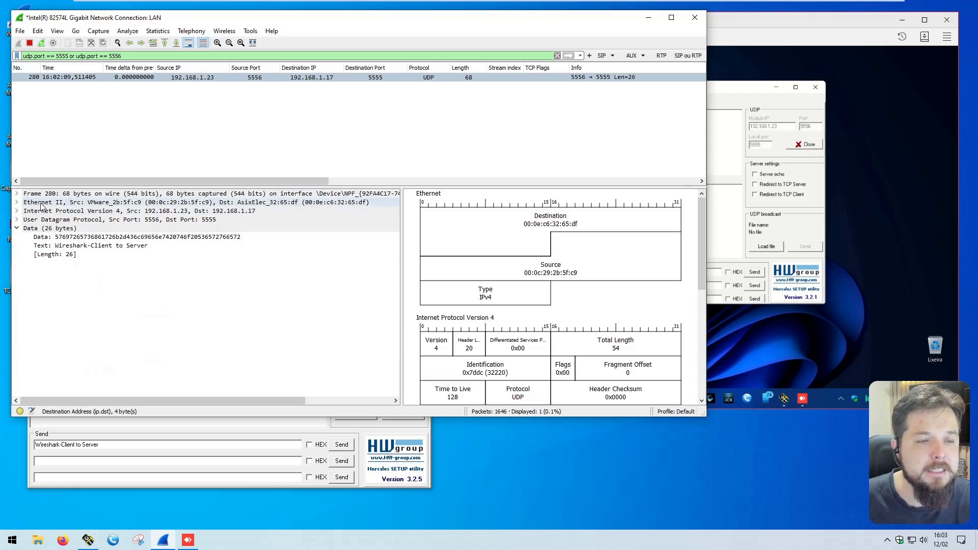
Step: Examine the packet's Ethernet II, Internet Protocol Version 4 and User Datagram Protocol summary lines, plus the Text field under Data
click(42, 203)
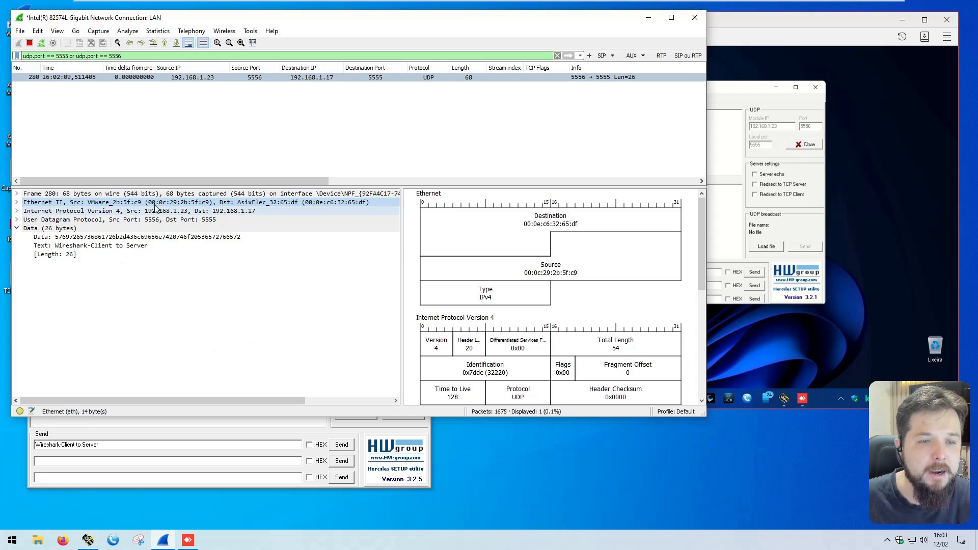
click(175, 211)
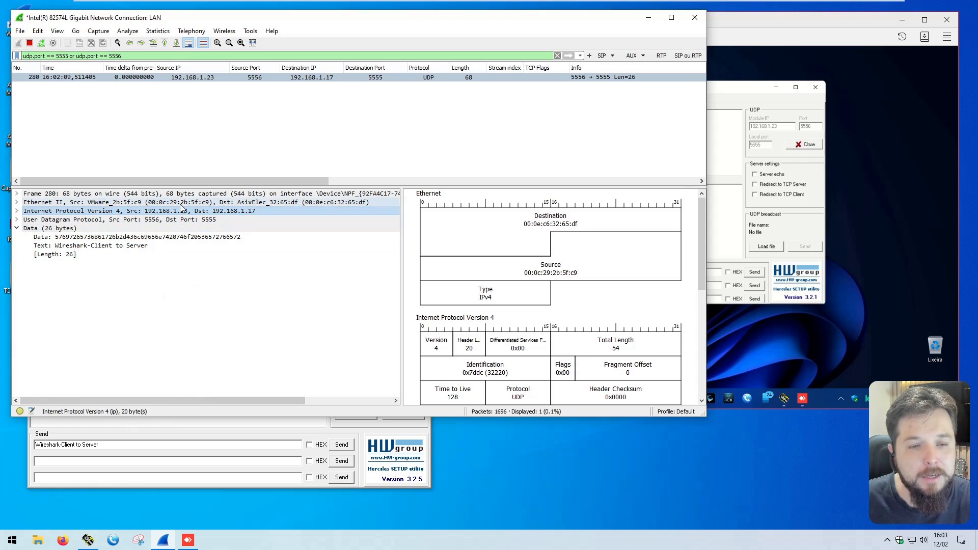
click(171, 219)
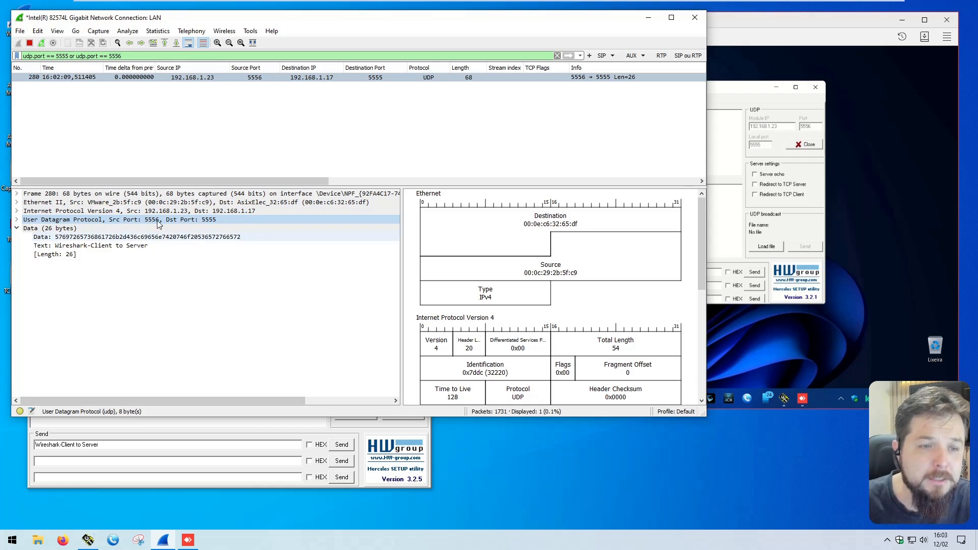
click(86, 246)
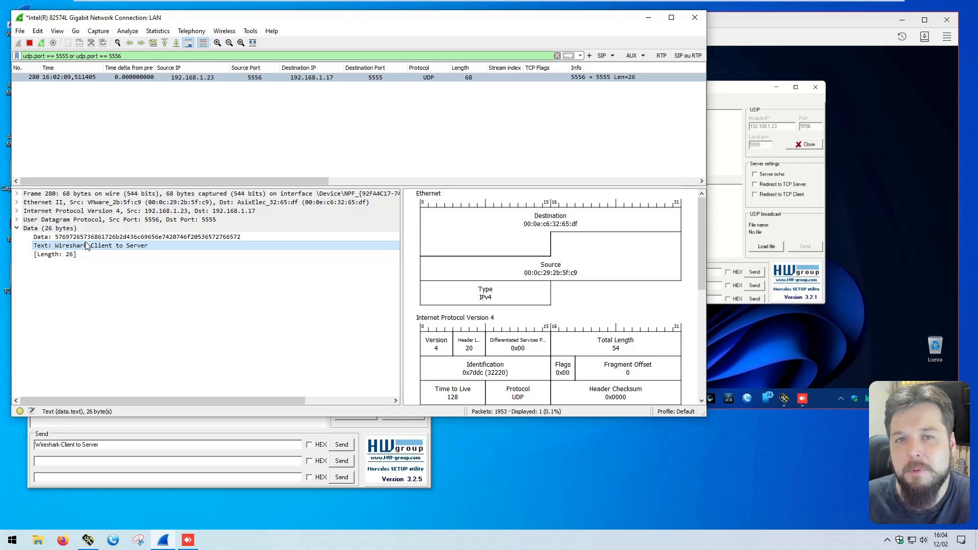
Step: Send the message "Wireshark Server-to-Client" over UDP from the remote Hercules in AnyDesk, replacing the text in its first send field
click(753, 91)
double_click(455, 272)
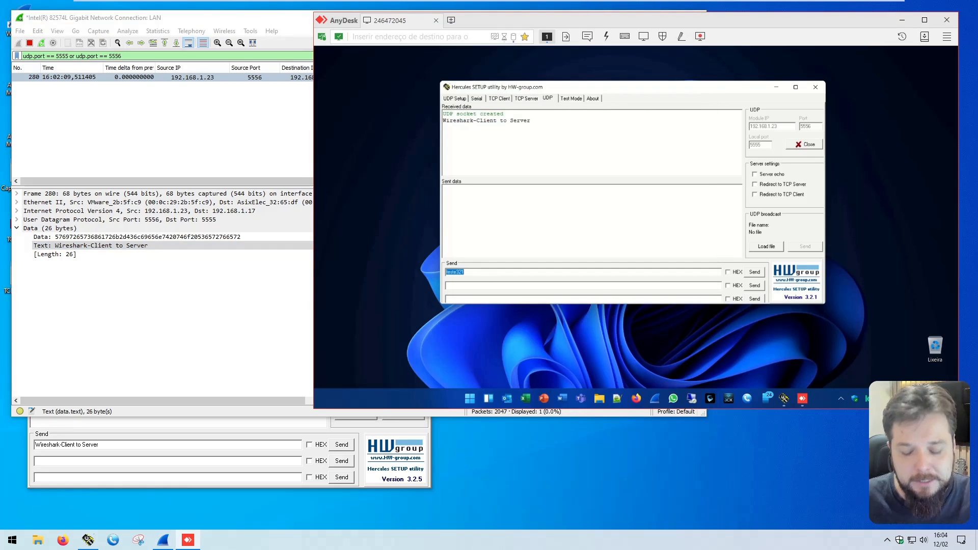
text(Wireshark)
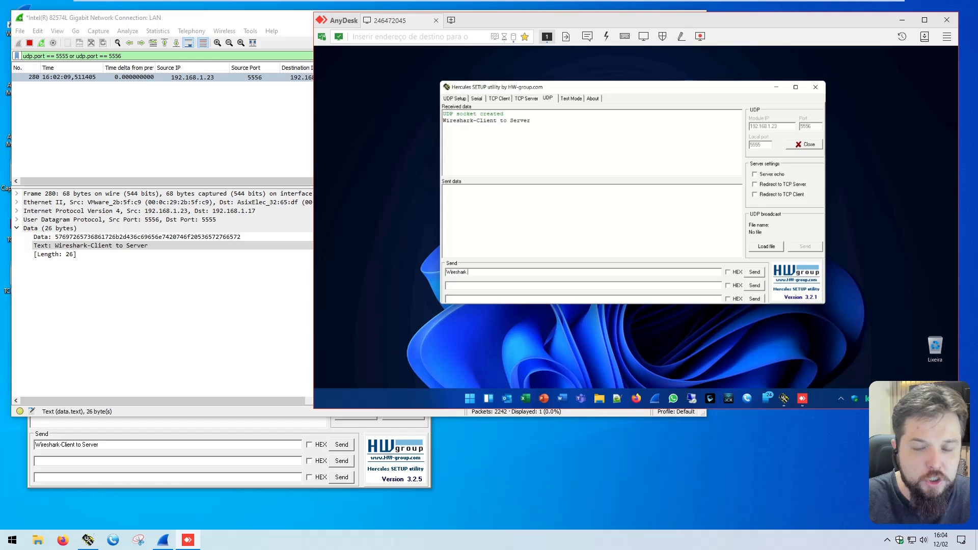
text( Cl)
key(BackSpace)
key(BackSpace)
text(Server)
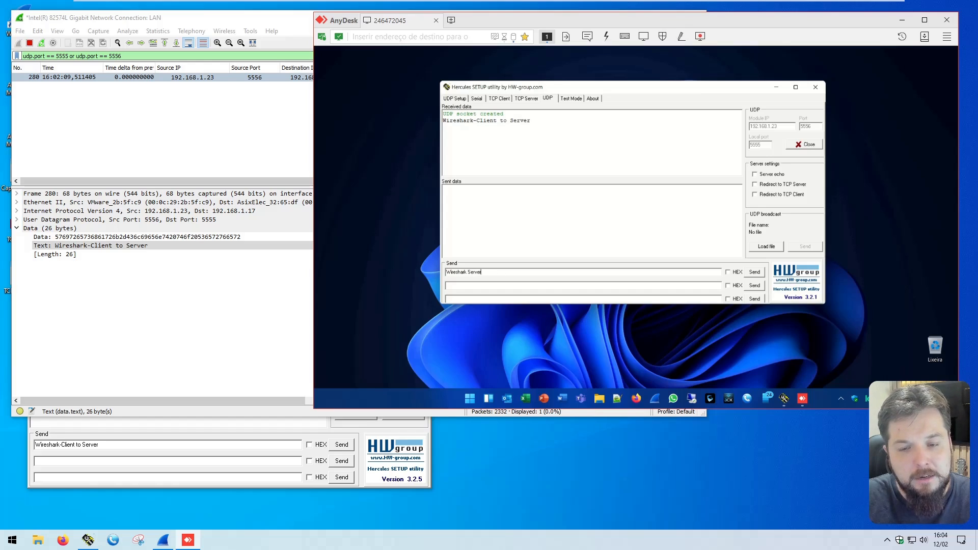
text( to-)
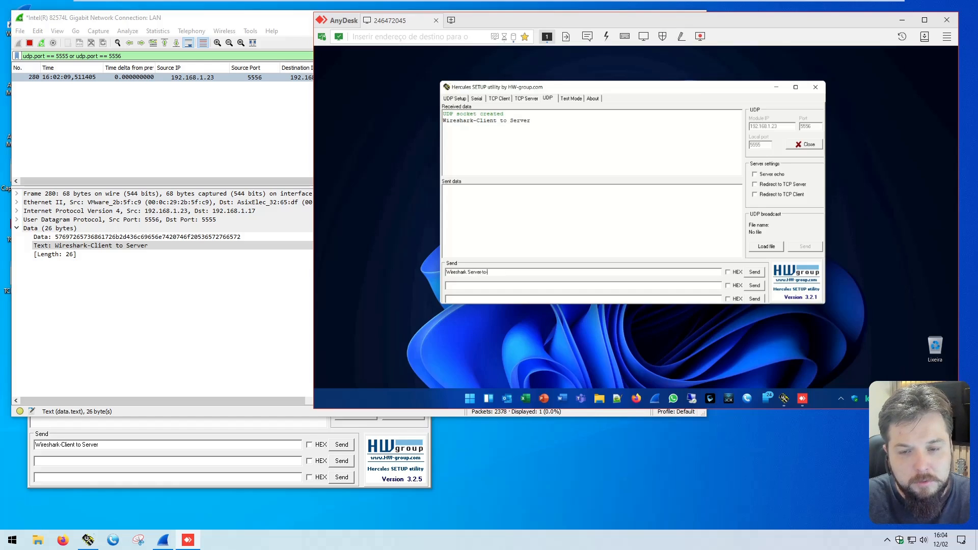
text(Client)
click(755, 272)
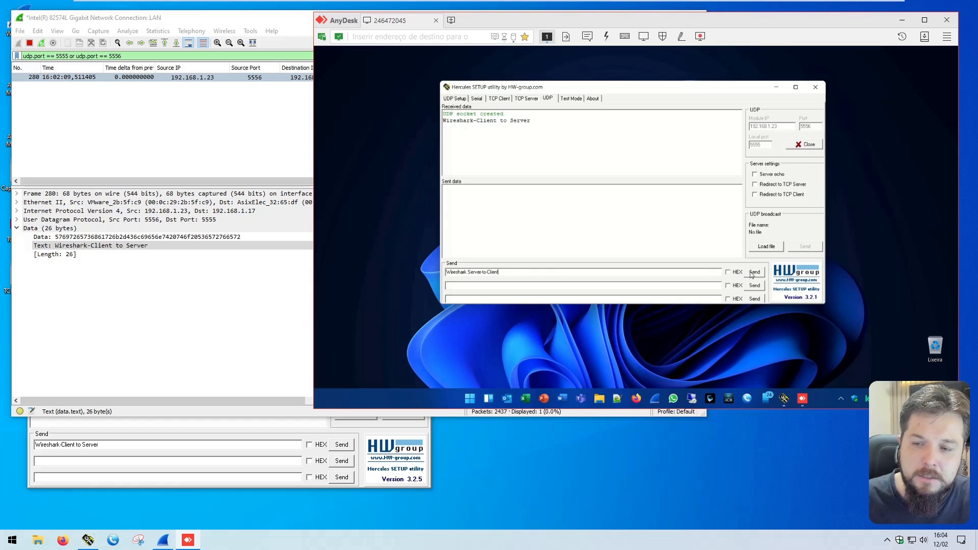
Step: Examine the server-to-client packet's source and destination IPs and ports, and its protocol and length in Wireshark
click(186, 86)
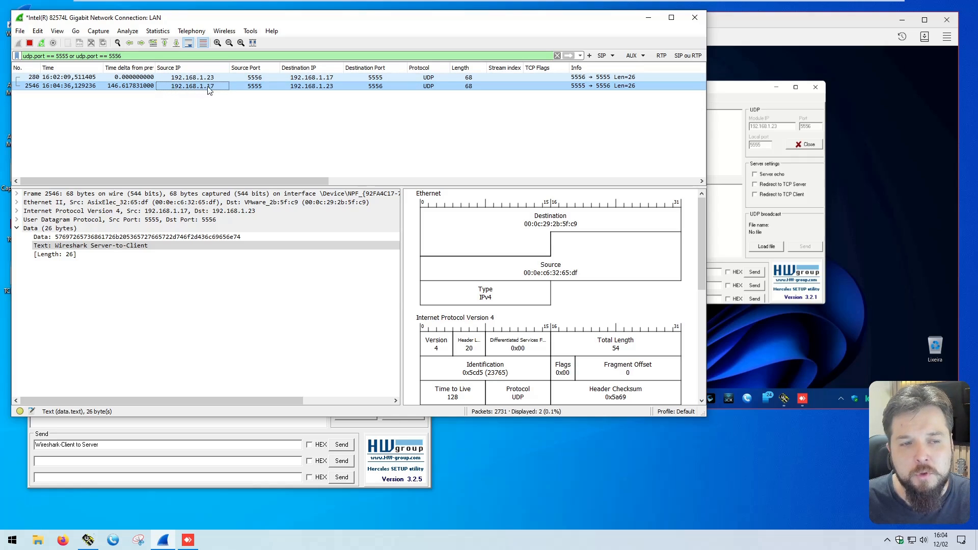
click(262, 90)
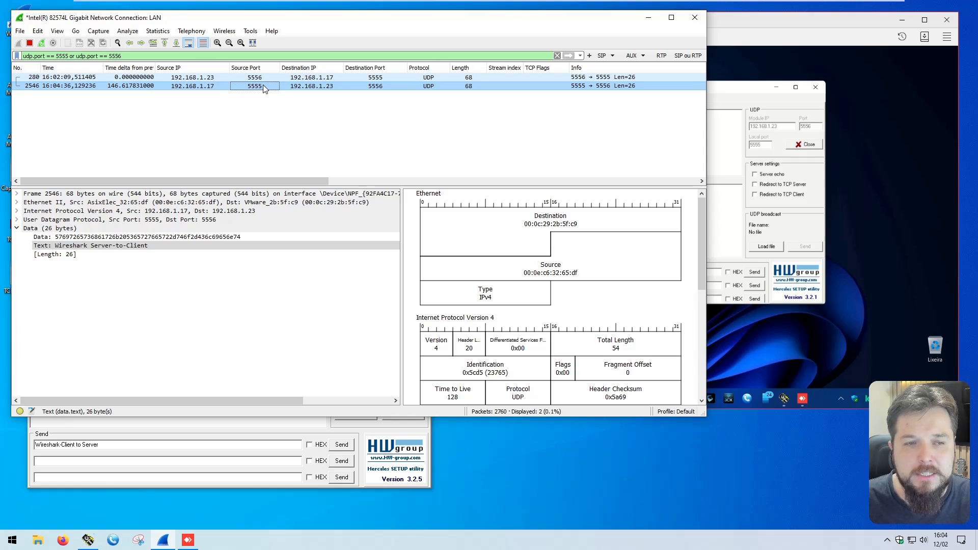
click(329, 85)
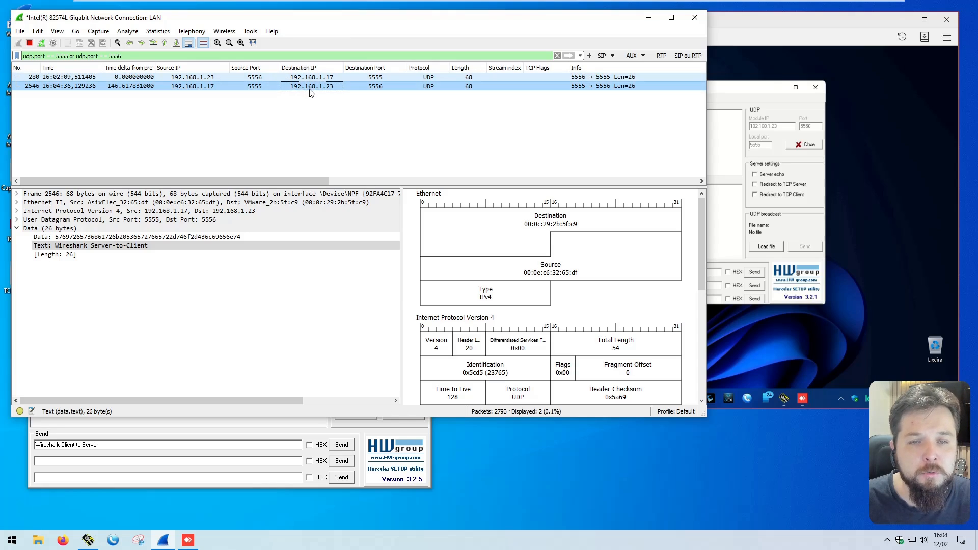
click(377, 87)
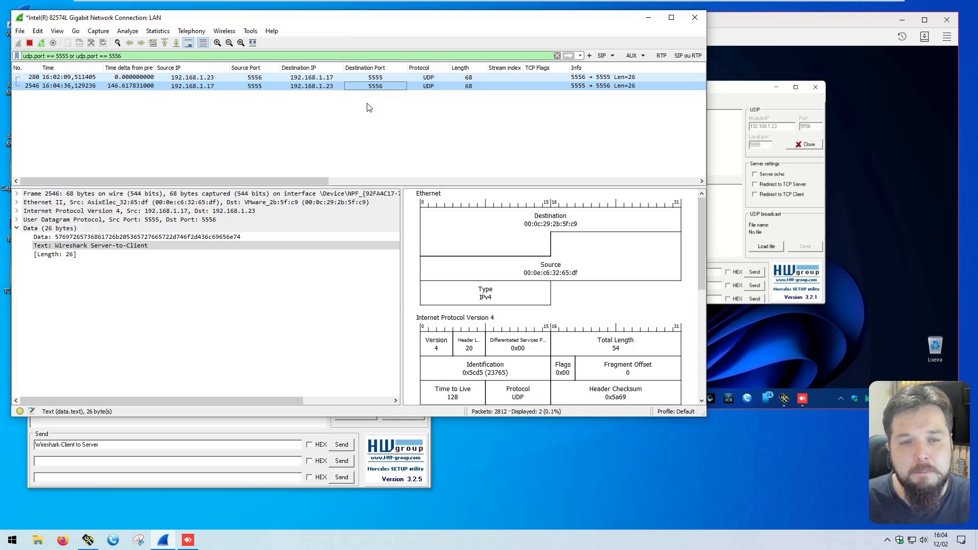
click(433, 86)
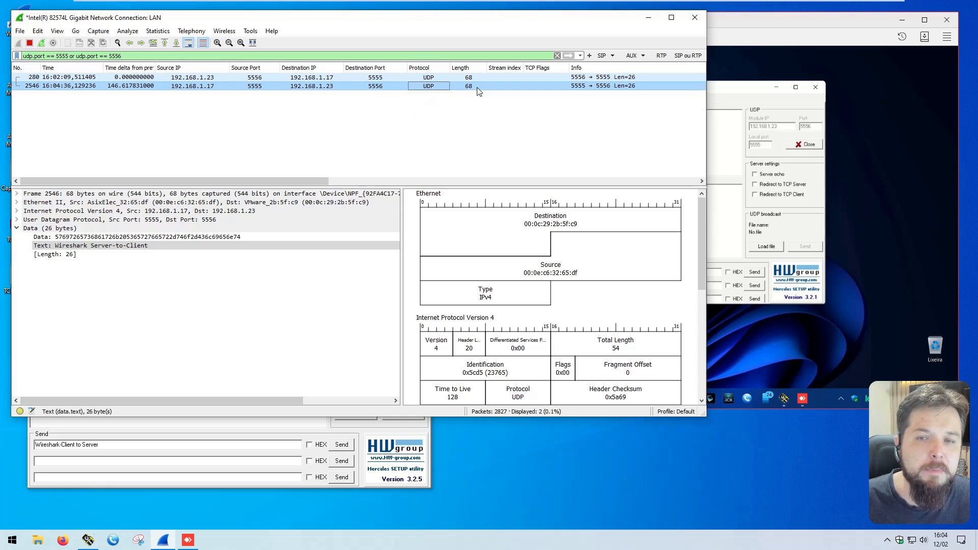
Step: Shorten the remote Hercules message to "Wireshark" and send it to the client
click(775, 147)
key(shift+End)
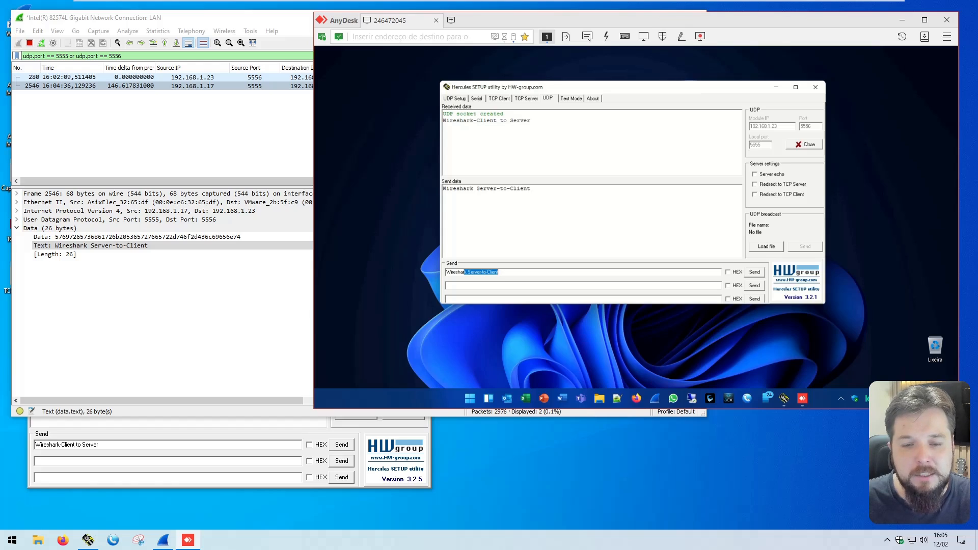
key(Delete)
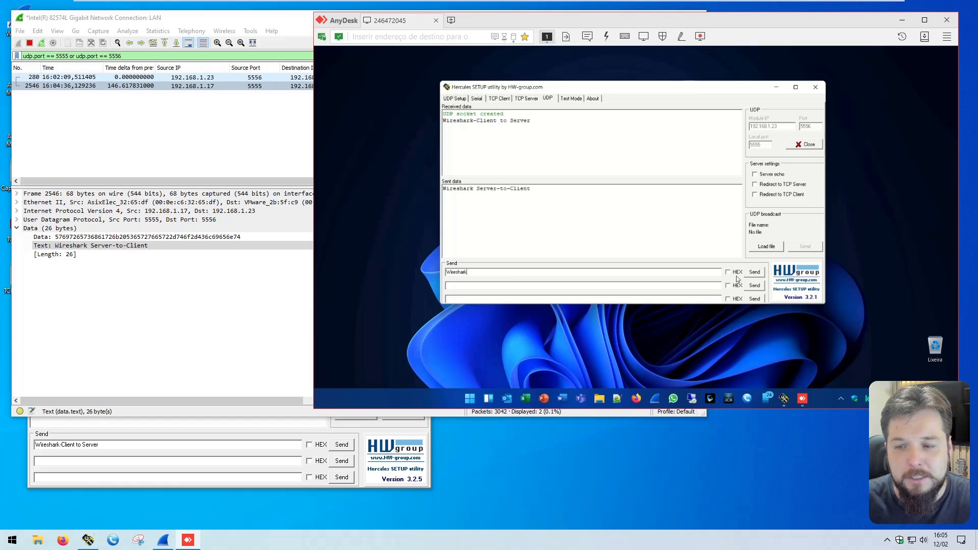
click(755, 272)
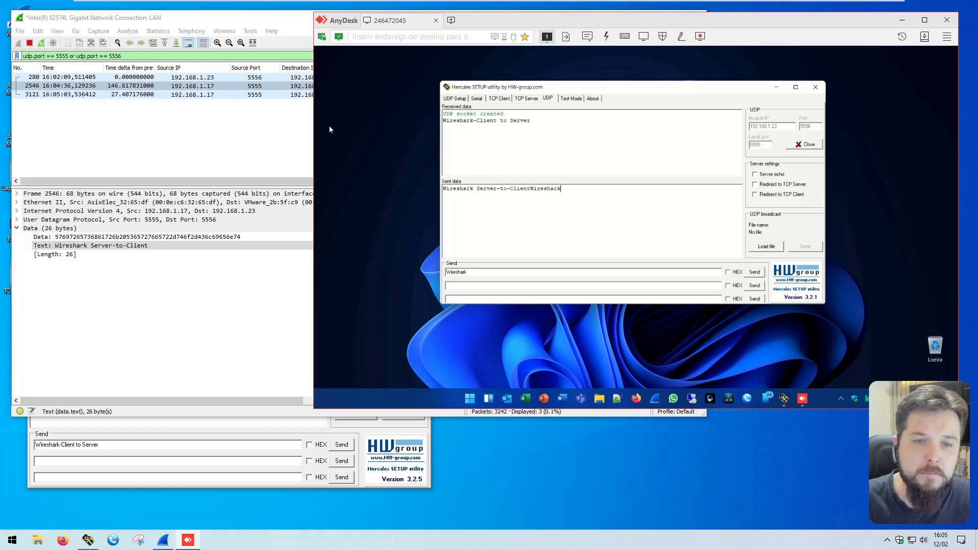
Step: Examine the newest UDP packet's length and Text field in Wireshark, and expand its User Datagram Protocol section
click(295, 122)
click(461, 95)
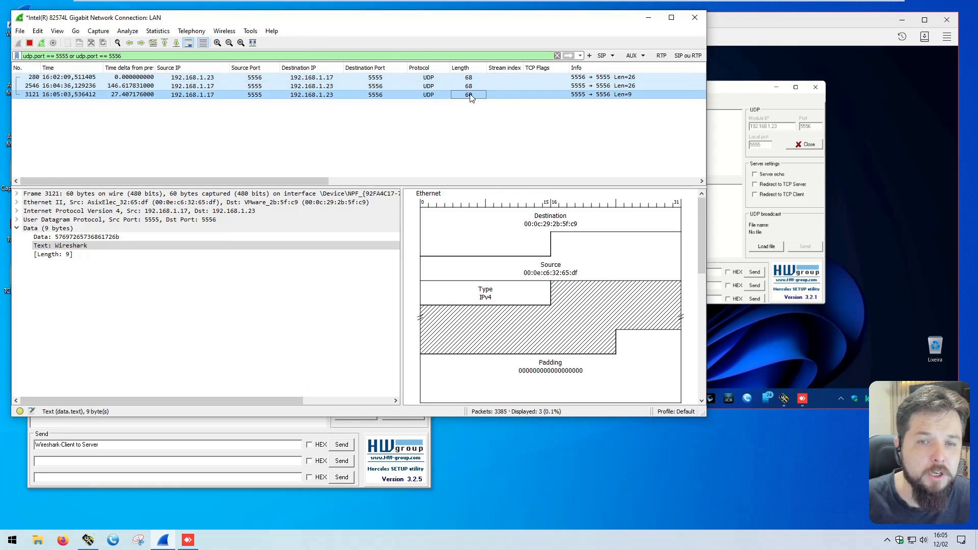
click(204, 246)
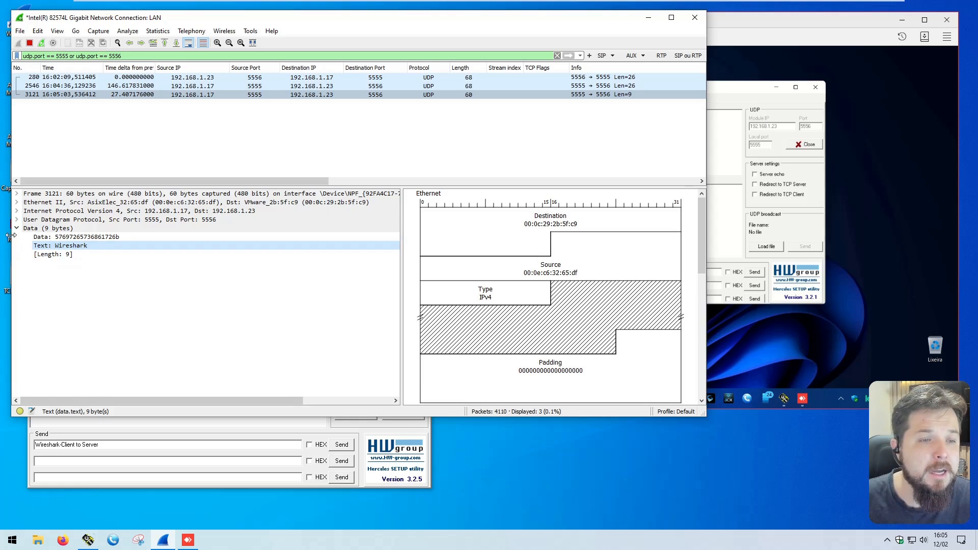
click(17, 220)
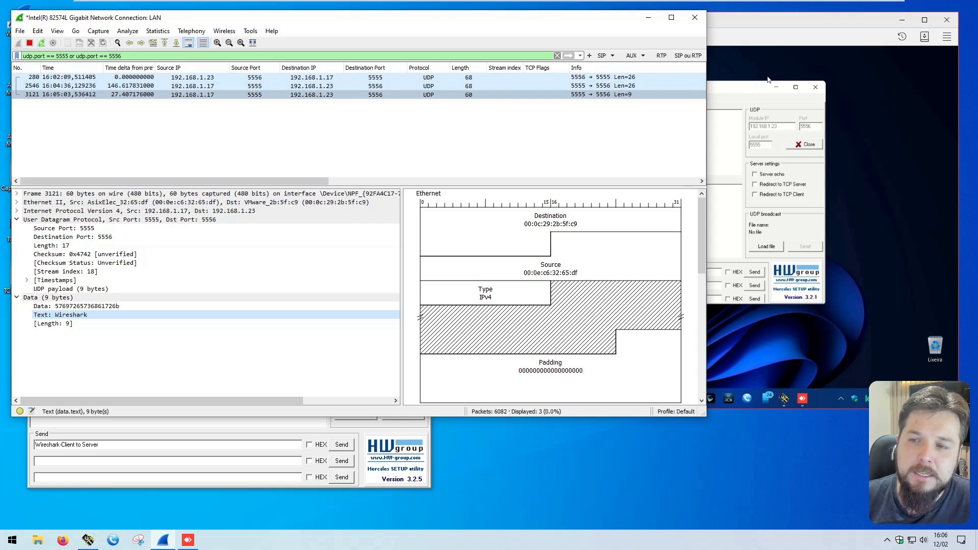
Step: Close the UDP socket in the remote Hercules, select the first captured packet in Wireshark, and reposition the remote Hercules window
click(734, 92)
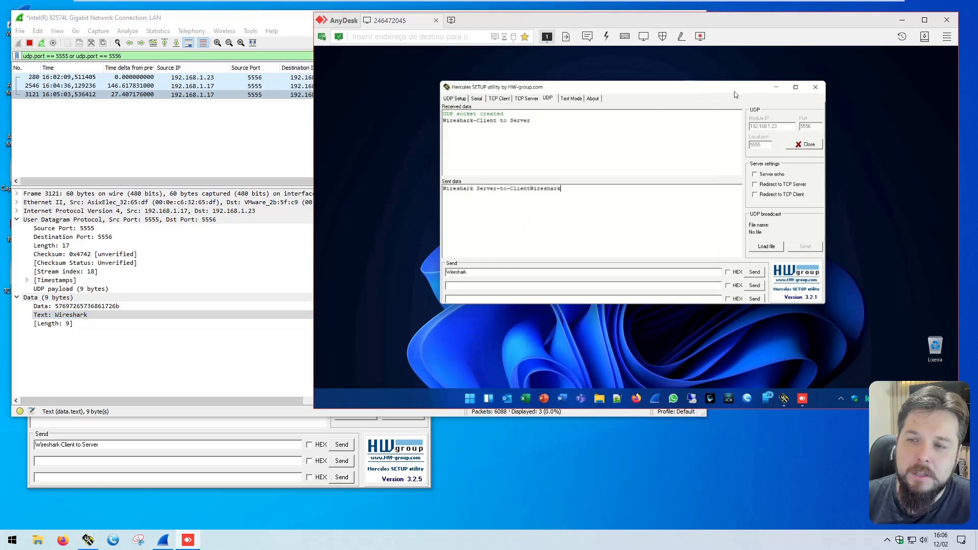
click(809, 144)
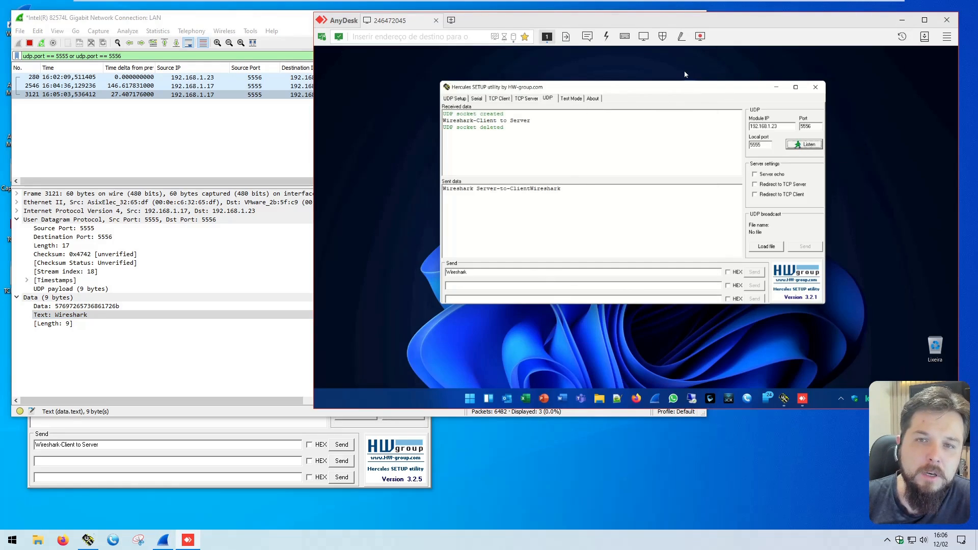
click(265, 77)
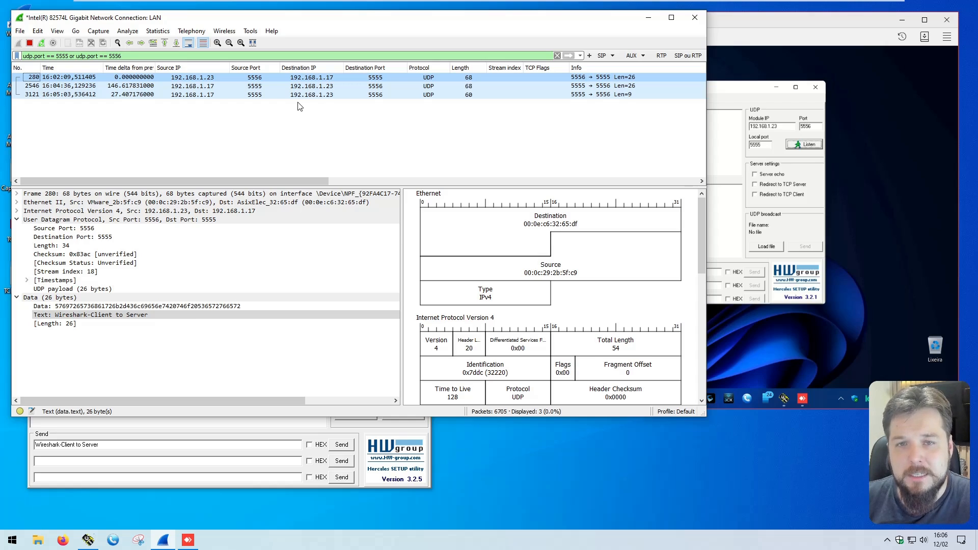
click(724, 88)
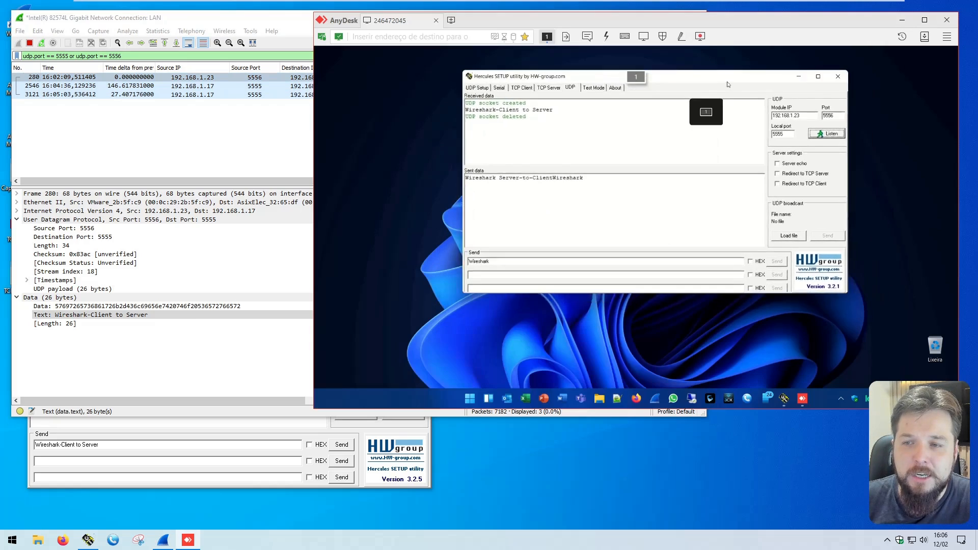
drag(728, 84, 739, 100)
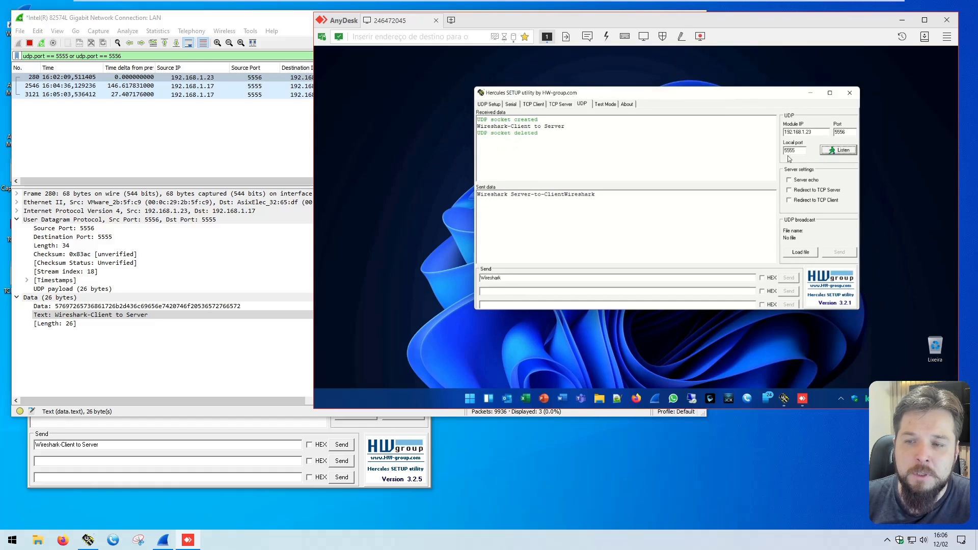
Step: Resend the message "Wireshark-Client to Server" from the local Hercules
click(288, 129)
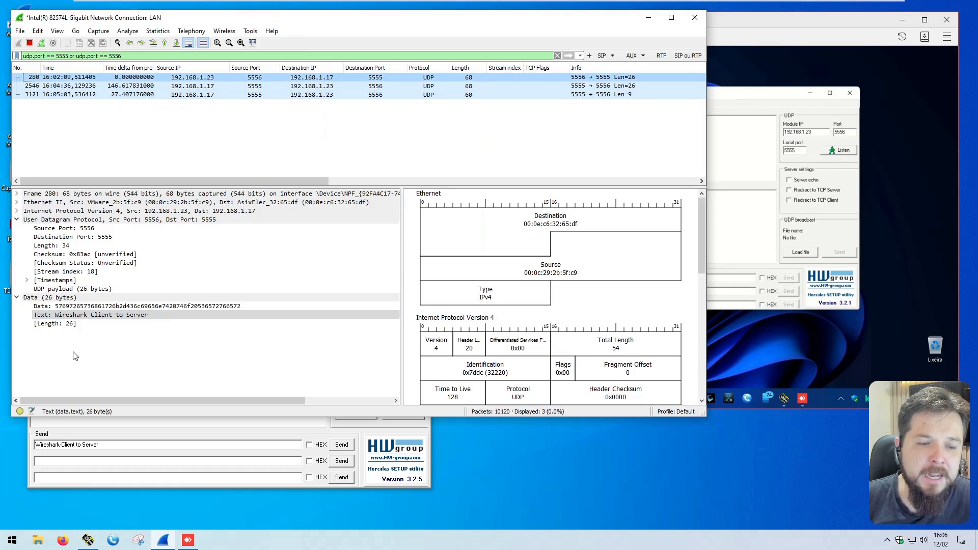
click(82, 445)
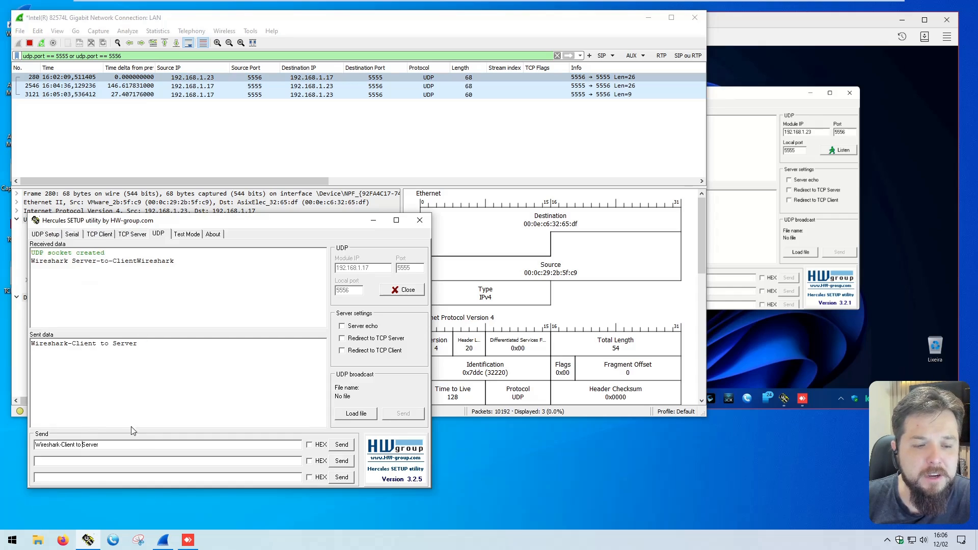
drag(99, 445, 34, 445)
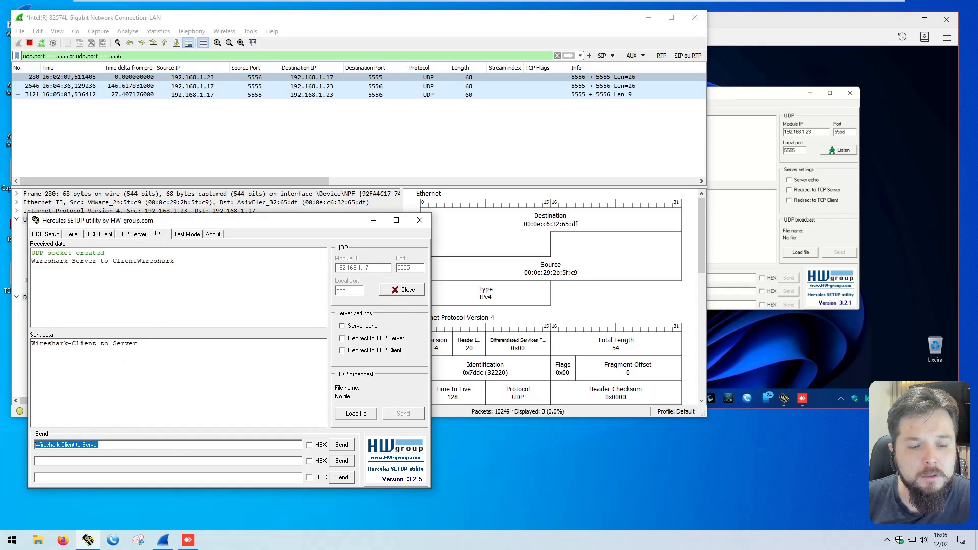
click(100, 445)
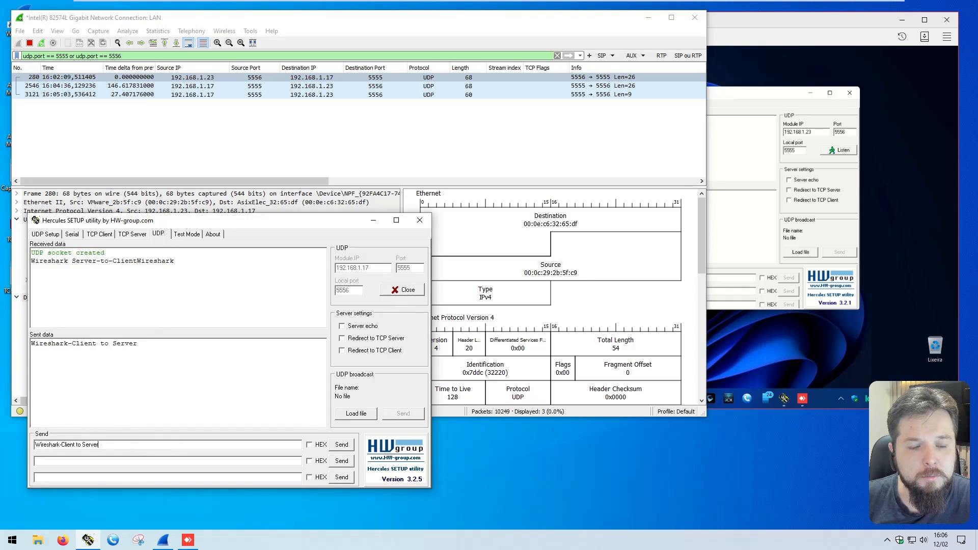
click(341, 445)
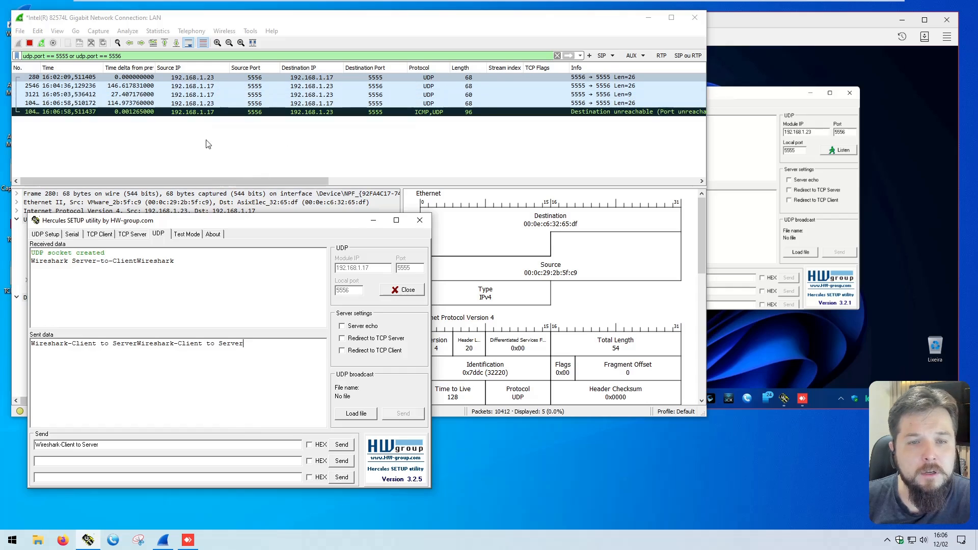
Step: Check the resent packet's addresses in Wireshark, and examine the Type and Code fields in the following packet's Internet Control Message Protocol section
click(203, 103)
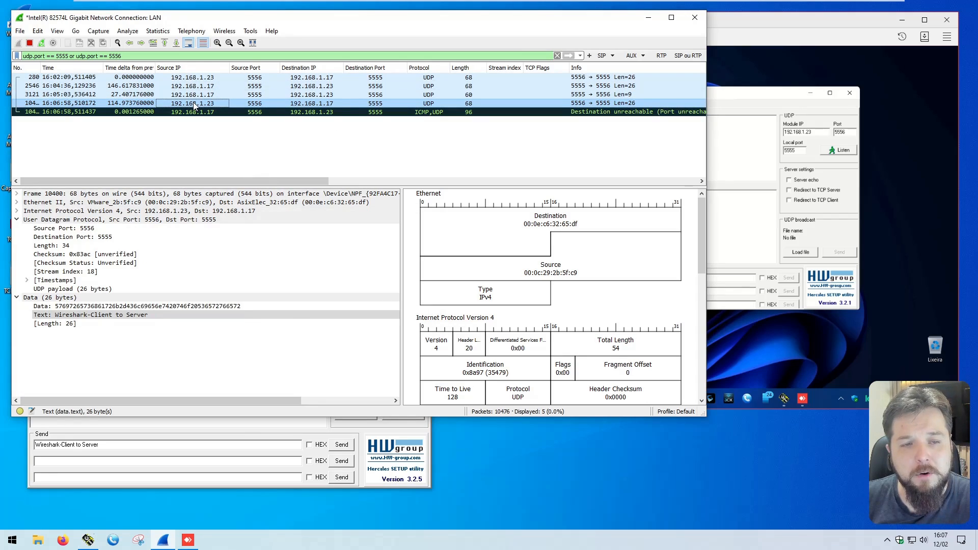
click(311, 103)
click(419, 113)
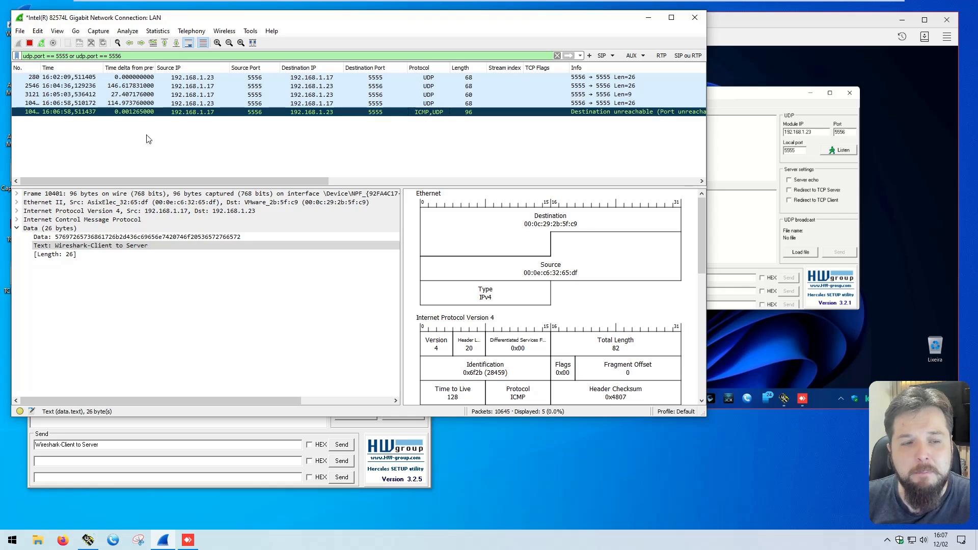
double_click(29, 218)
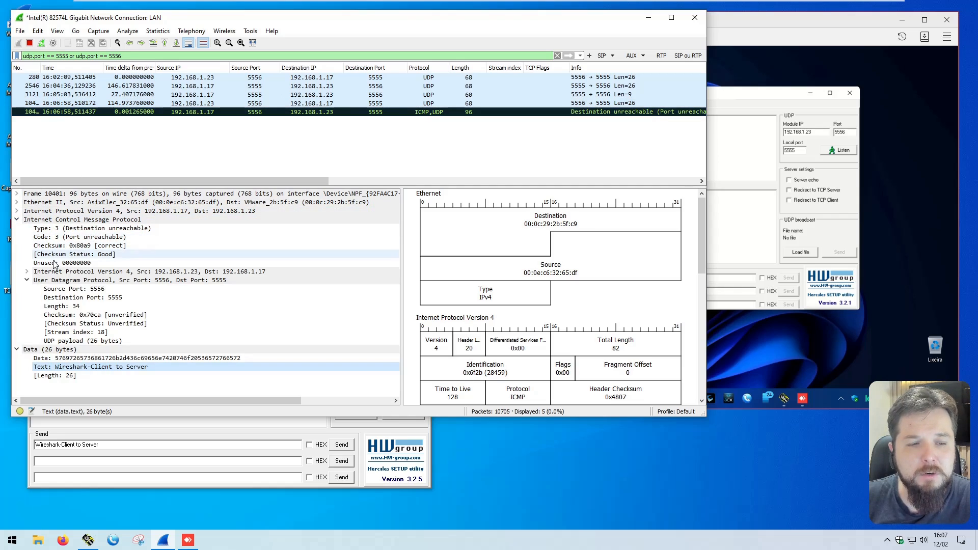
click(86, 229)
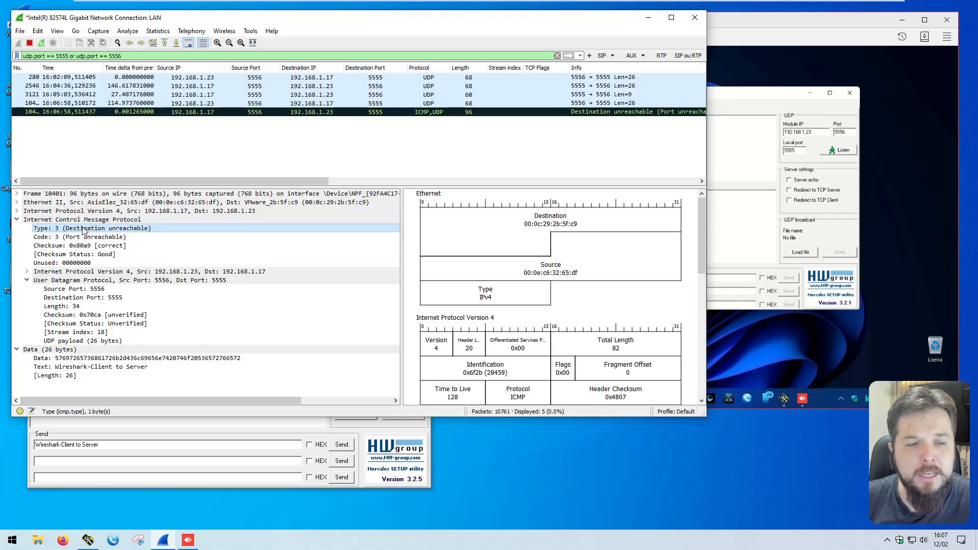
click(128, 237)
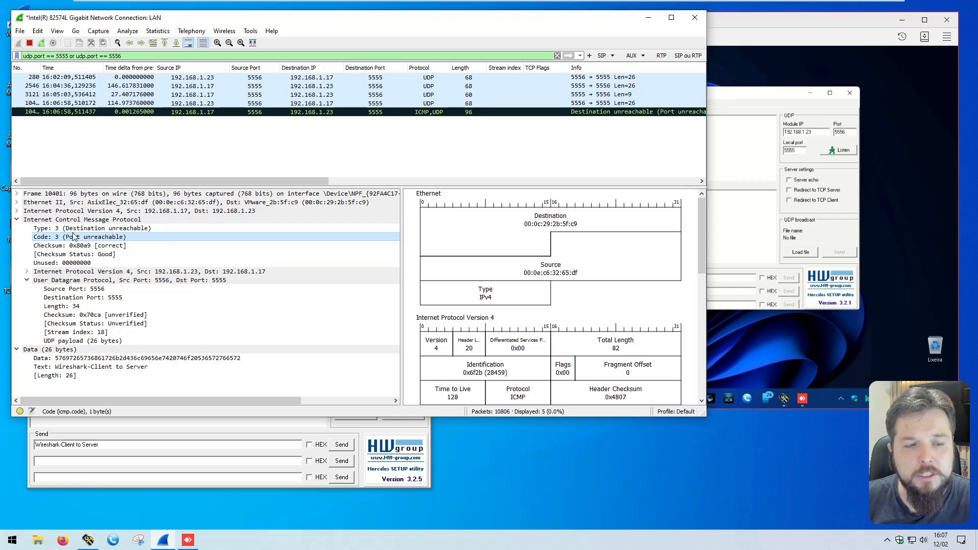
Step: Review the ICMP packet's Type and Code fields, collapse its Internet Control Message Protocol and Data sections, and look over the protocol layers
click(98, 230)
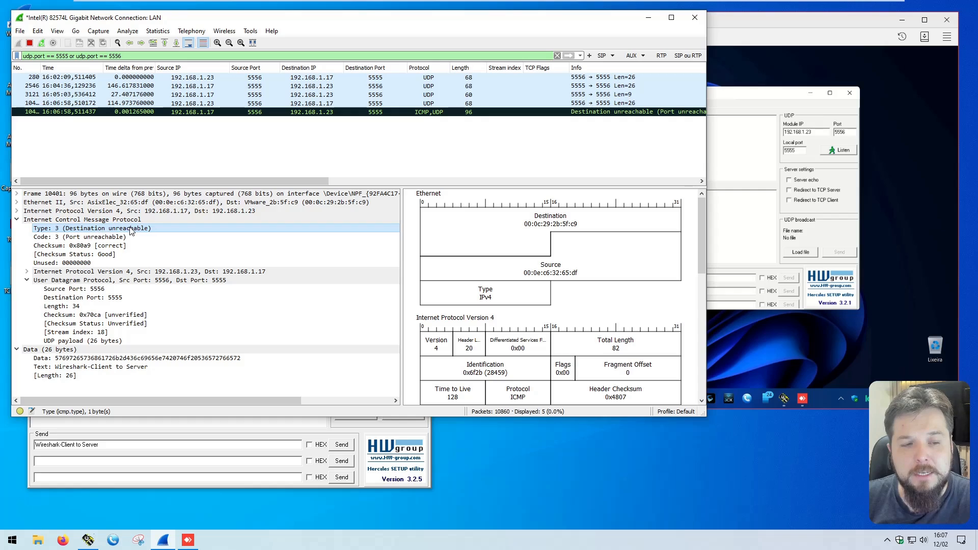
click(72, 238)
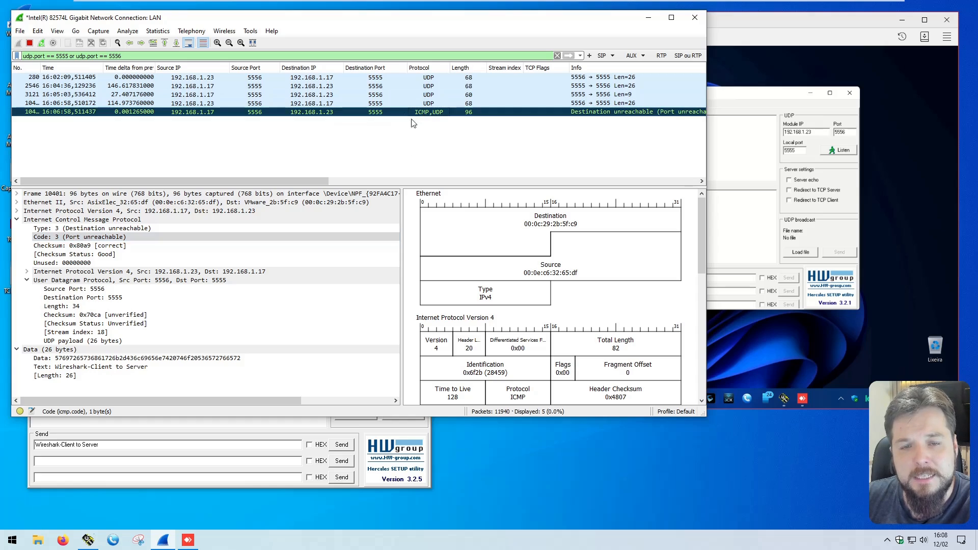
click(16, 220)
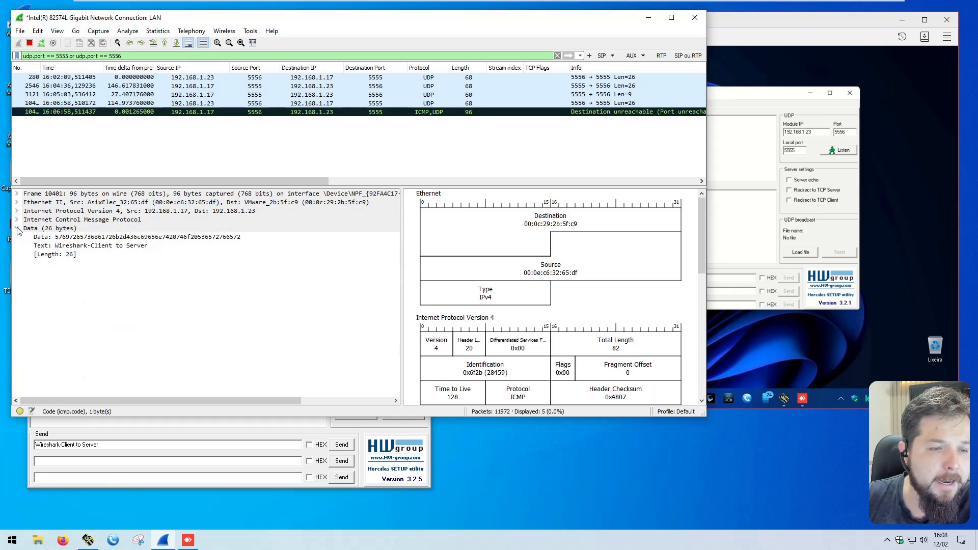
click(17, 228)
click(60, 220)
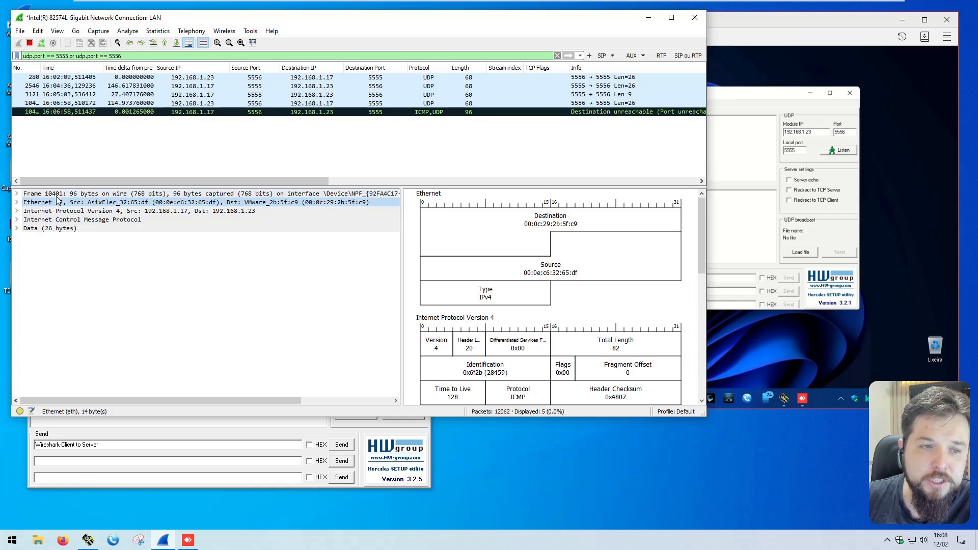
click(45, 211)
click(25, 219)
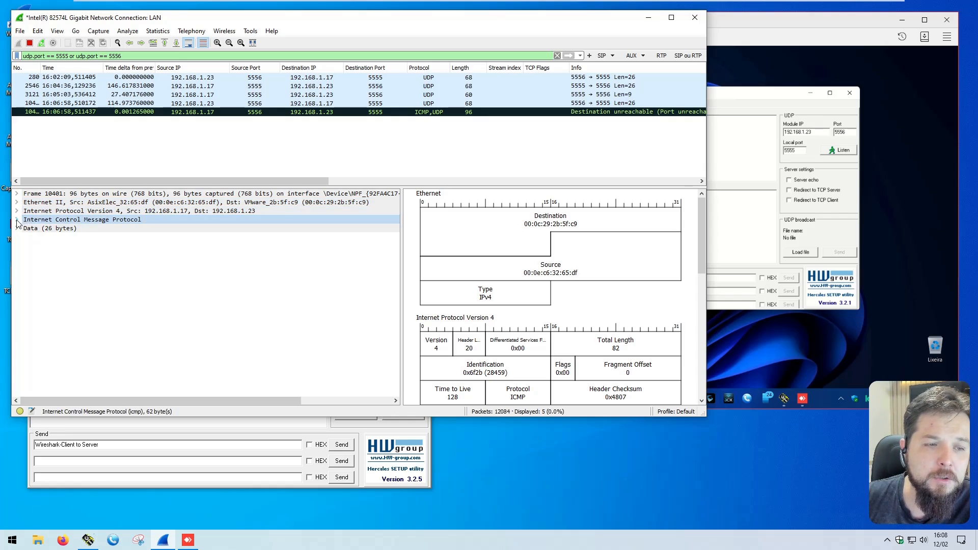
Step: Expand the Internet Control Message Protocol section, collapse its nested User Datagram Protocol header, and examine the Type and Code fields again
click(18, 219)
click(27, 280)
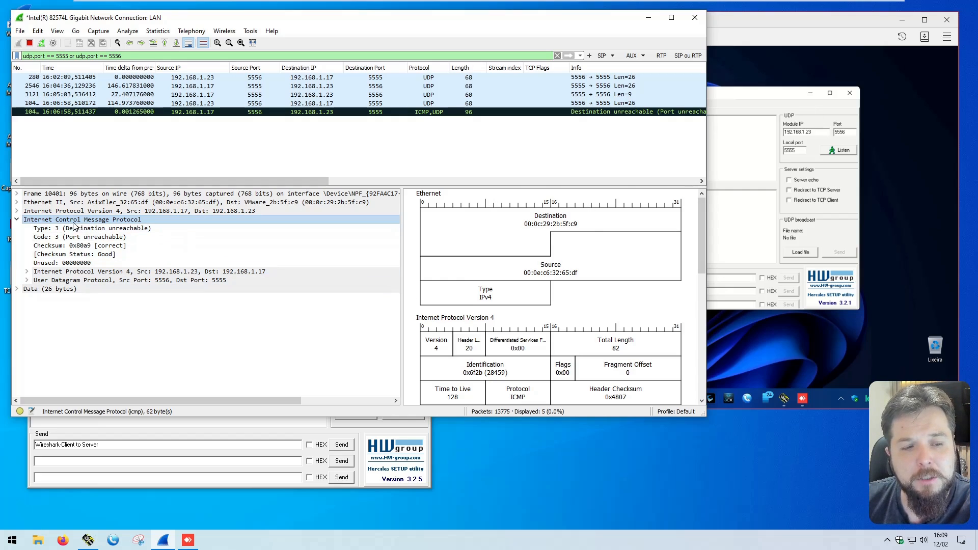
click(130, 230)
click(102, 237)
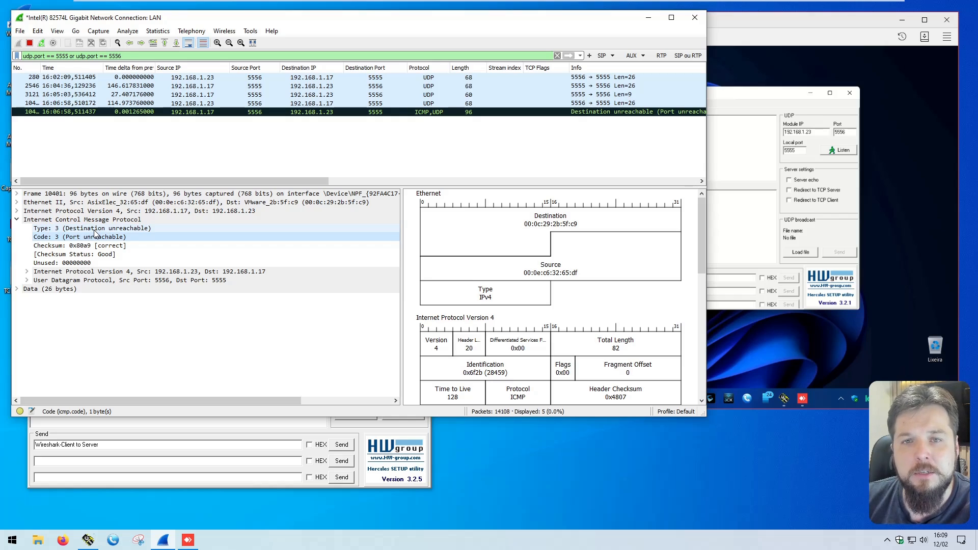
Step: Expand the Internet Protocol Version 4 header nested in the ICMP section and examine its source and destination addresses
click(80, 272)
click(76, 280)
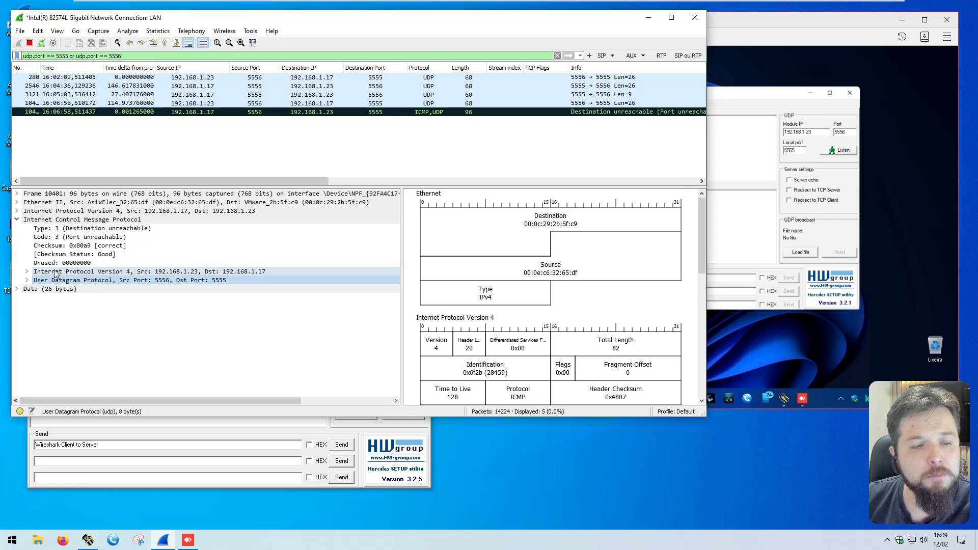
click(71, 272)
click(27, 272)
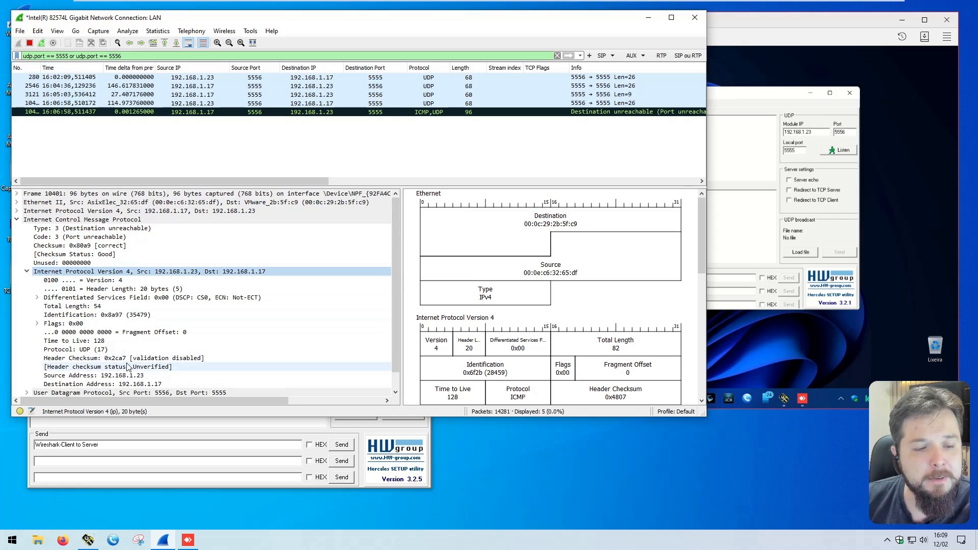
scroll(125, 367, down, 1)
click(144, 358)
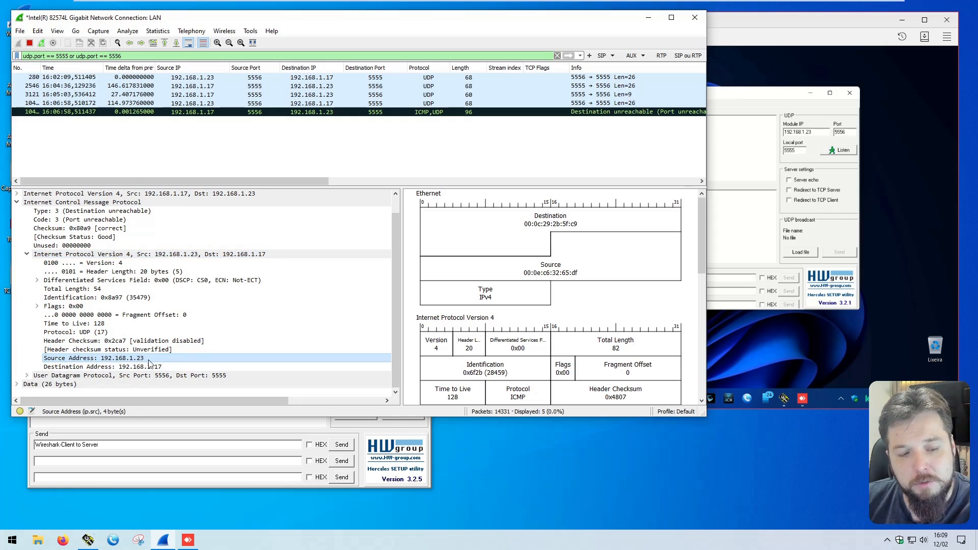
click(146, 366)
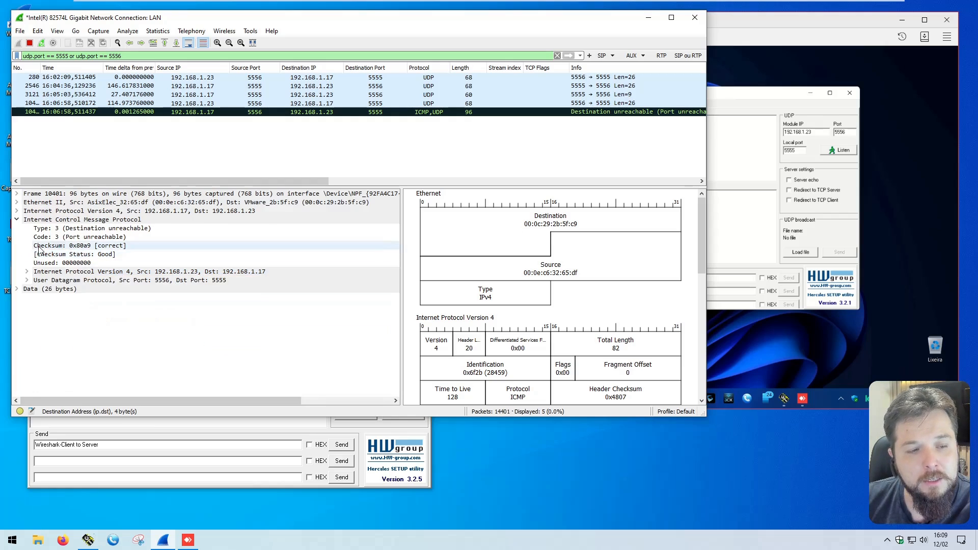
Step: Collapse the nested IPv4 header, expand the nested User Datagram Protocol header, and examine its source and destination ports
click(26, 254)
click(26, 280)
click(95, 290)
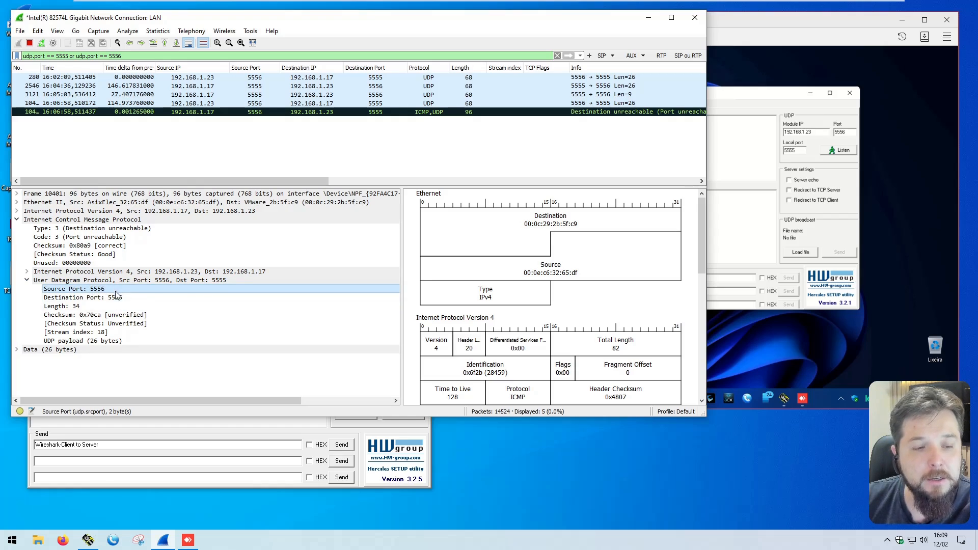
click(115, 298)
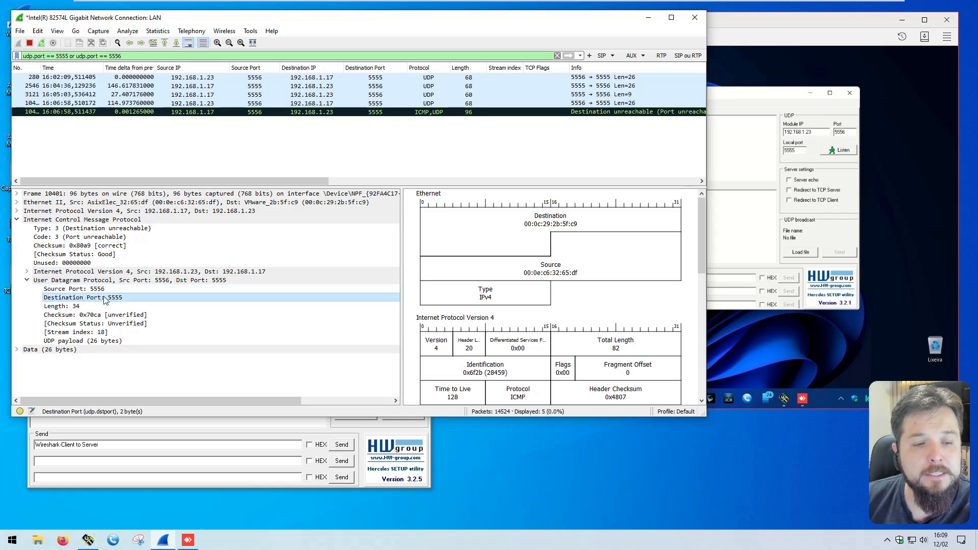
Step: Collapse the nested User Datagram Protocol header and expand the ICMP packet's Data section to examine the original message text
click(26, 280)
click(16, 289)
click(79, 306)
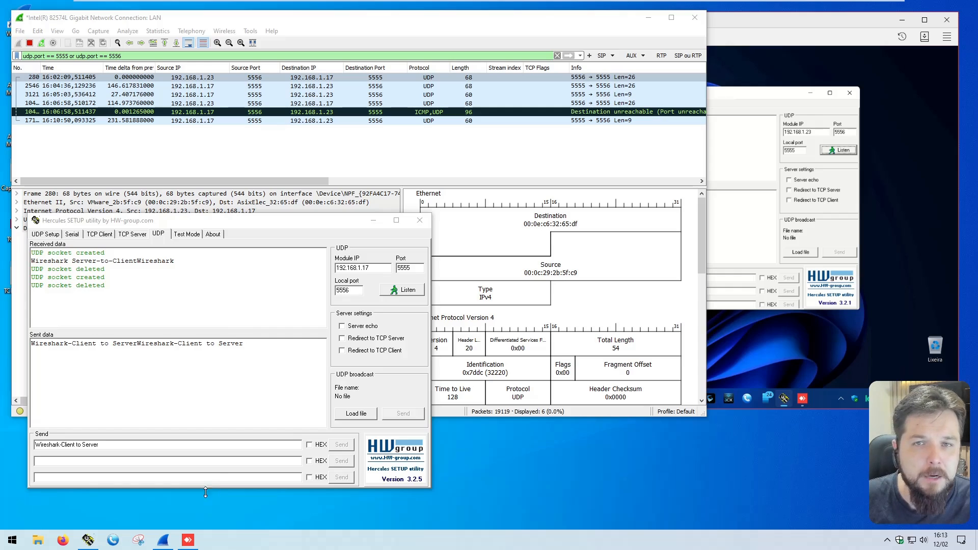
Step: Open a Windows command prompt by running cmd
right_click(12, 540)
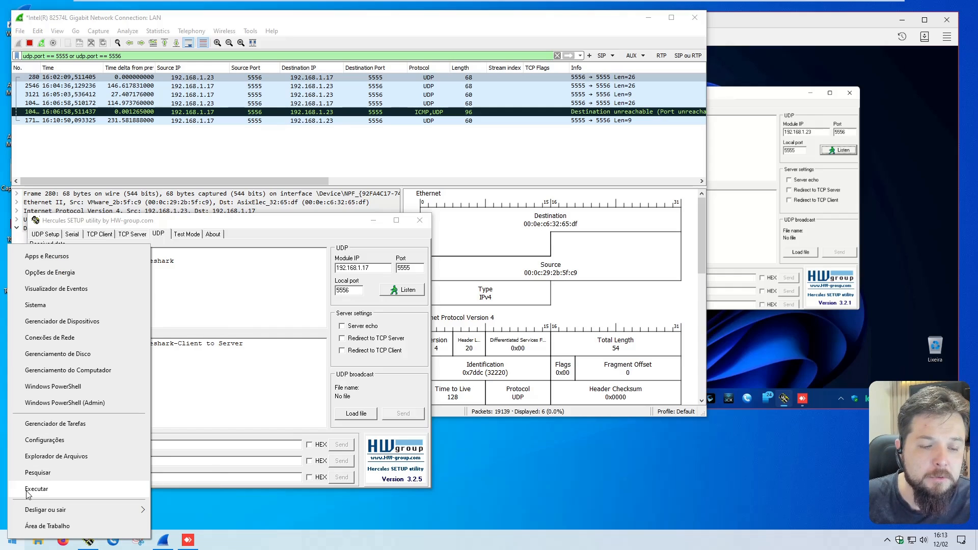
click(27, 492)
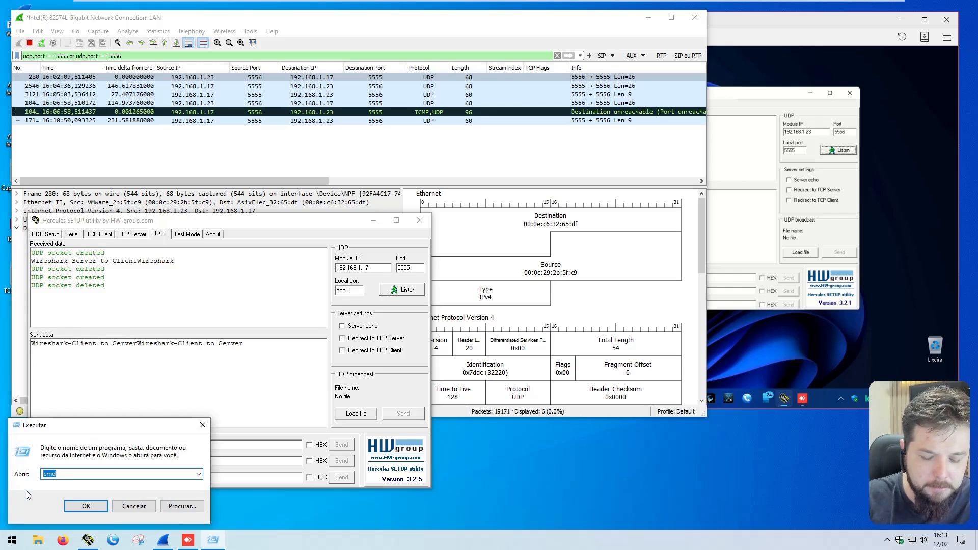
text(cmd)
key(Return)
key(Return)
key(Return)
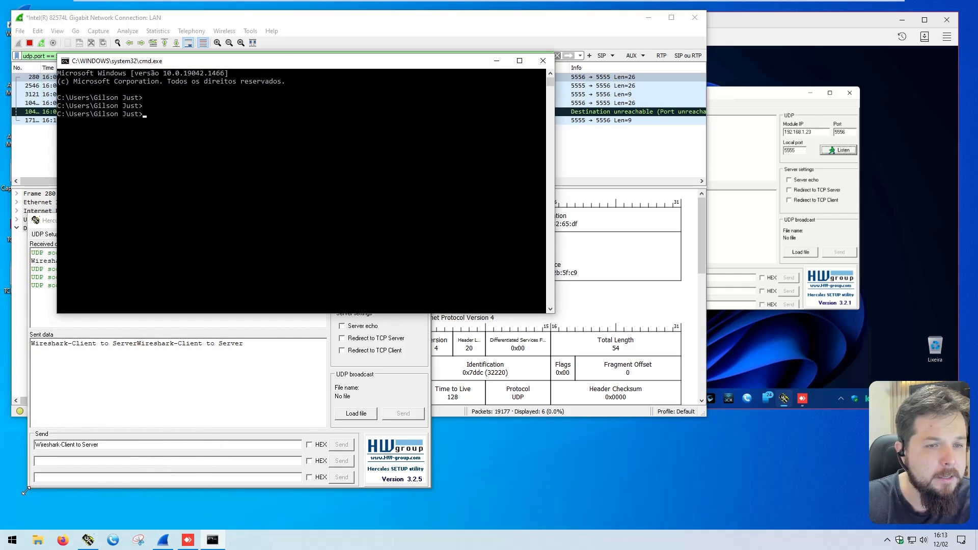
Step: Run netstat -ano in the command prompt and look through the listed UDP ports
text(netstat -ano)
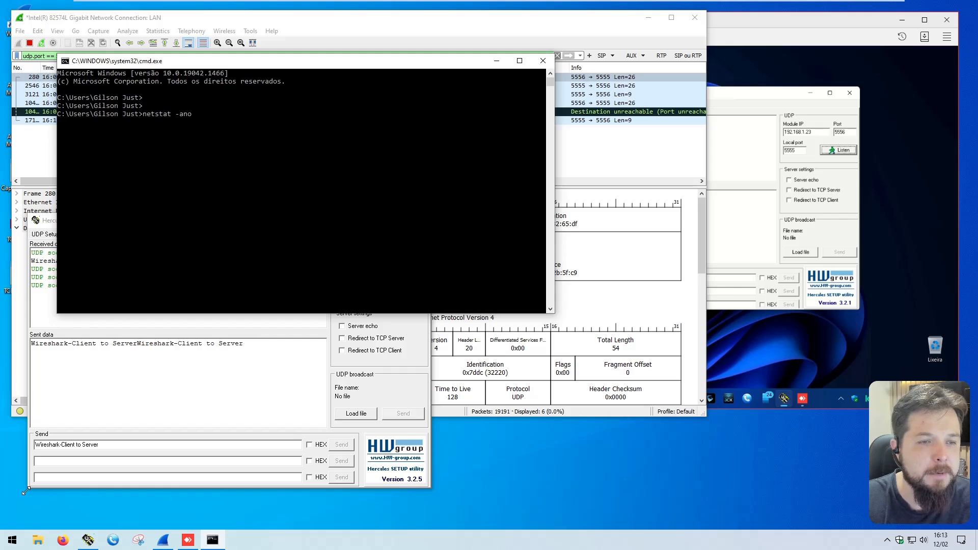
key(Return)
scroll(104, 199, up, 2)
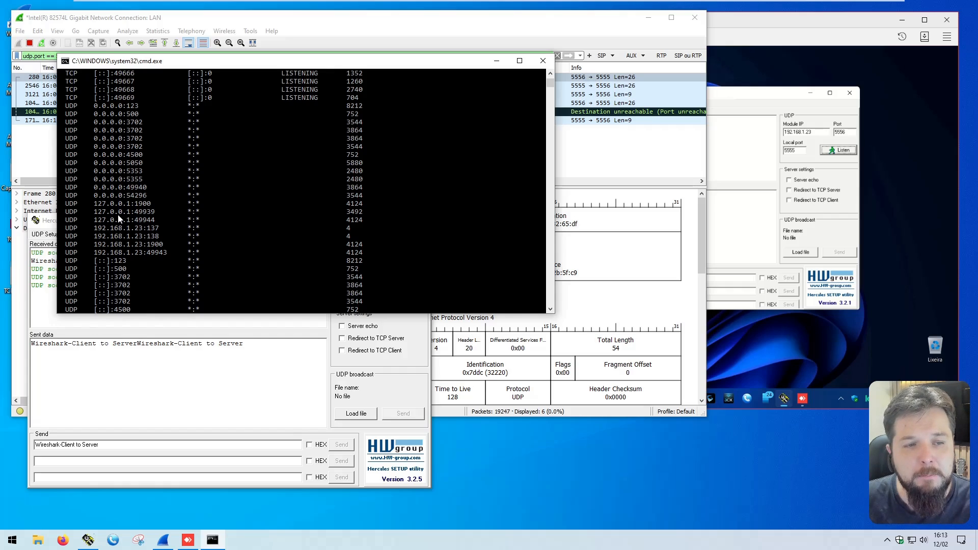
Step: Move the local Hercules window clear of the command prompt, start its UDP listener on local port 5556, and highlight the newest socket entry
click(53, 223)
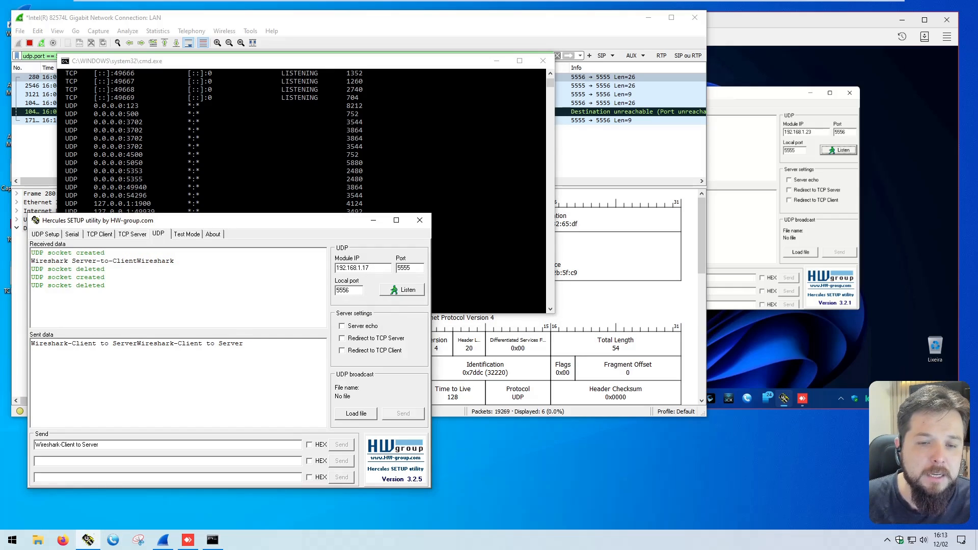
drag(300, 224, 513, 224)
click(617, 290)
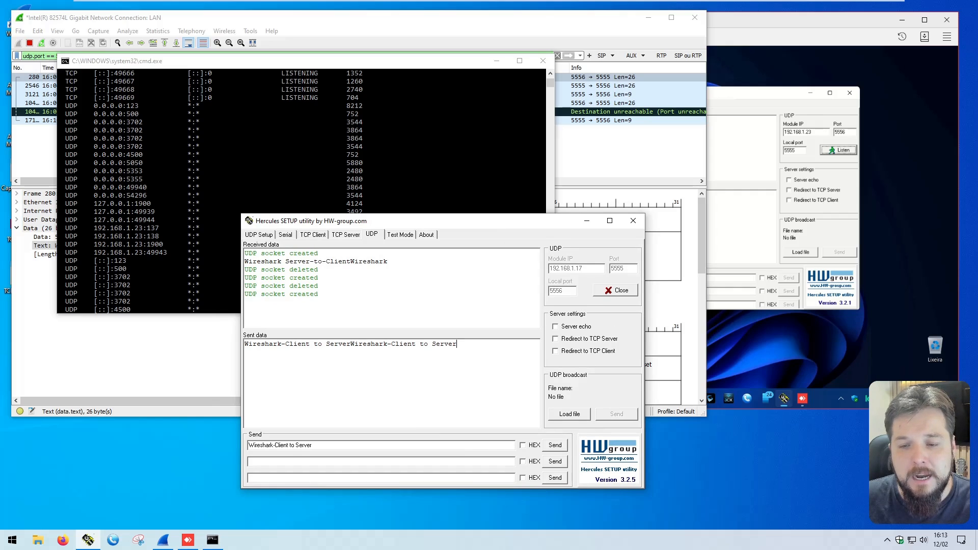
drag(322, 294, 244, 294)
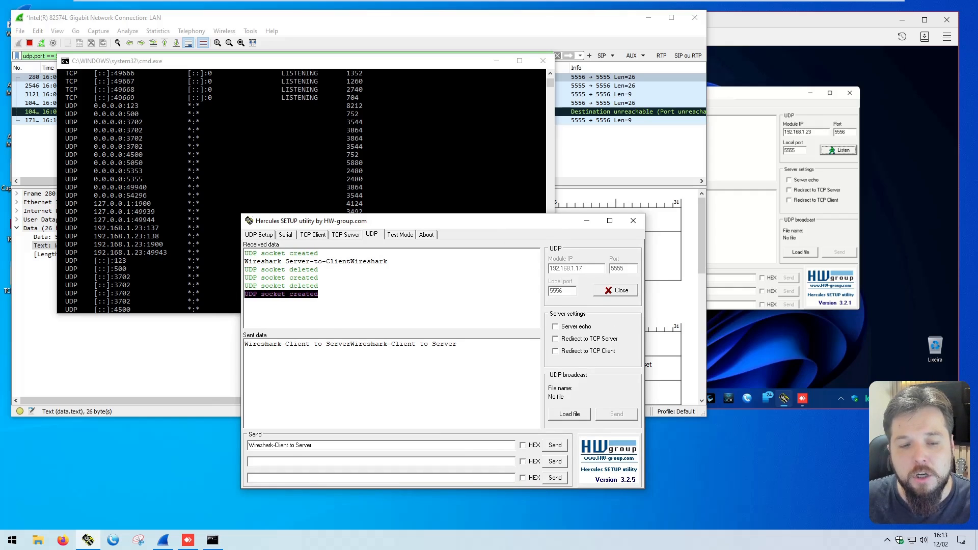
Step: Clear the command prompt with cls and run netstat -ano again
click(186, 252)
key(Return)
key(Return)
text(cle)
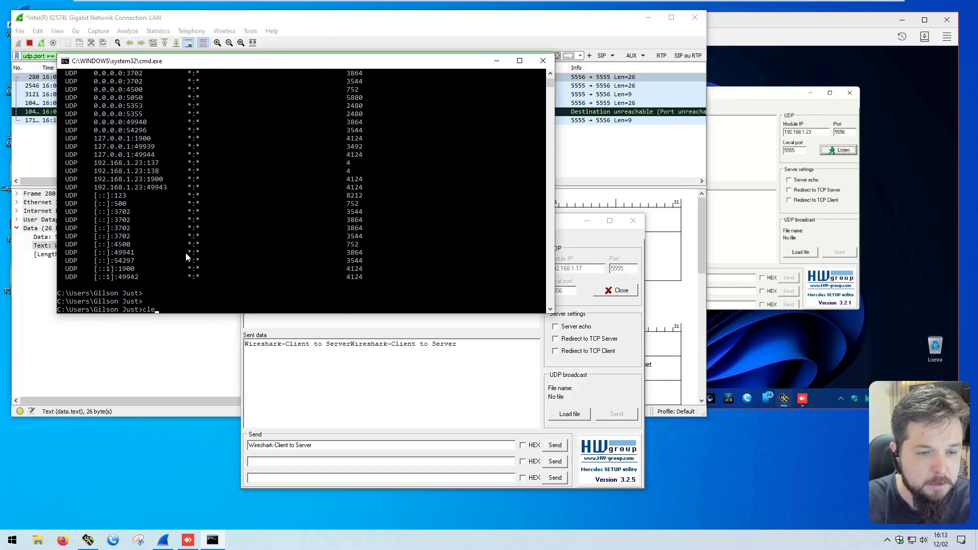
text(a)
key(BackSpace)
key(BackSpace)
text(s)
key(Return)
key(Up)
key(Up)
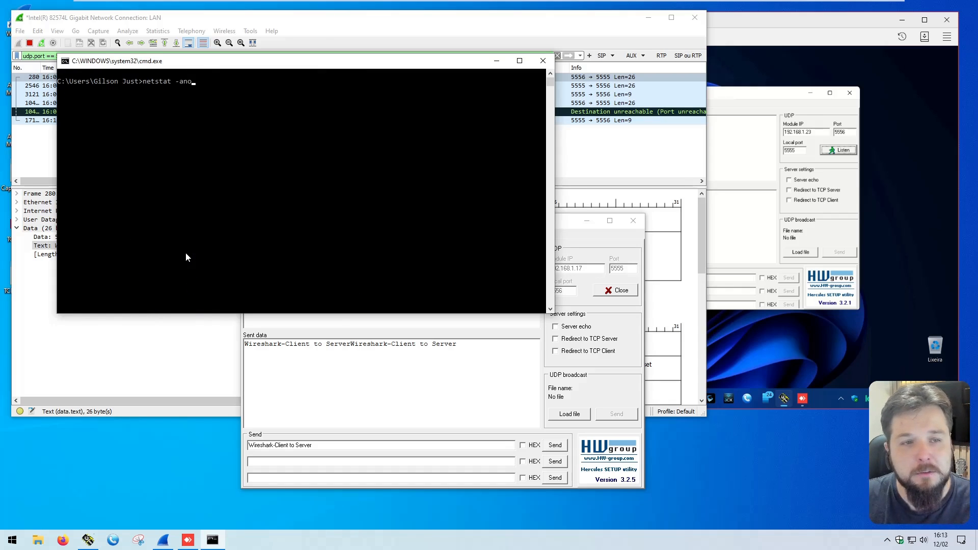
key(Return)
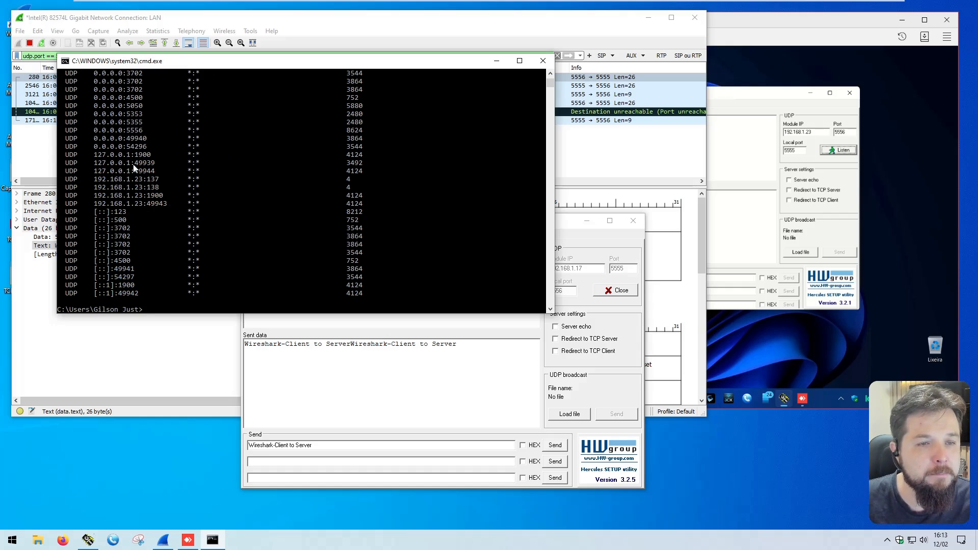
Step: Highlight the UDP port 5556 entry with its process ID in the netstat output, and compare it with the TCP entries
drag(123, 131, 179, 134)
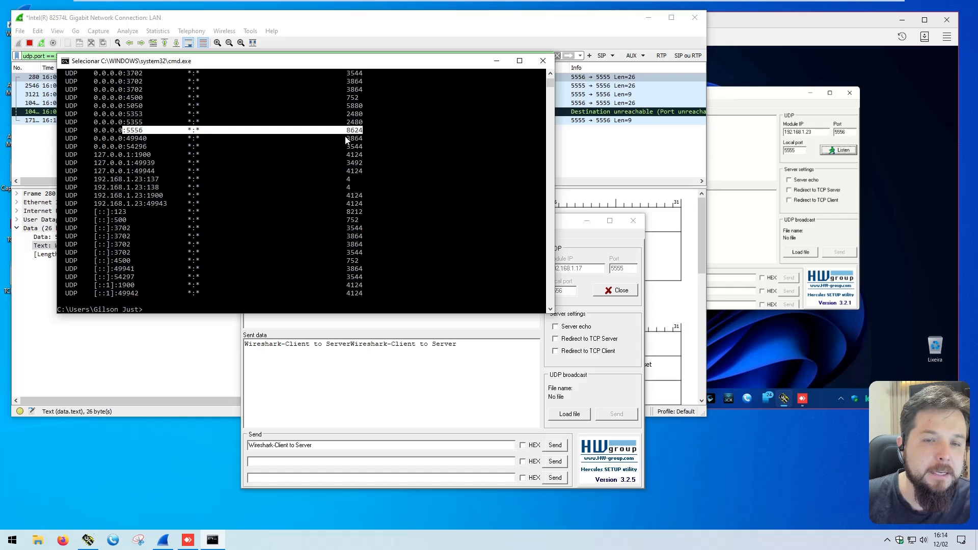
scroll(367, 136, up, 2)
scroll(351, 164, up, 11)
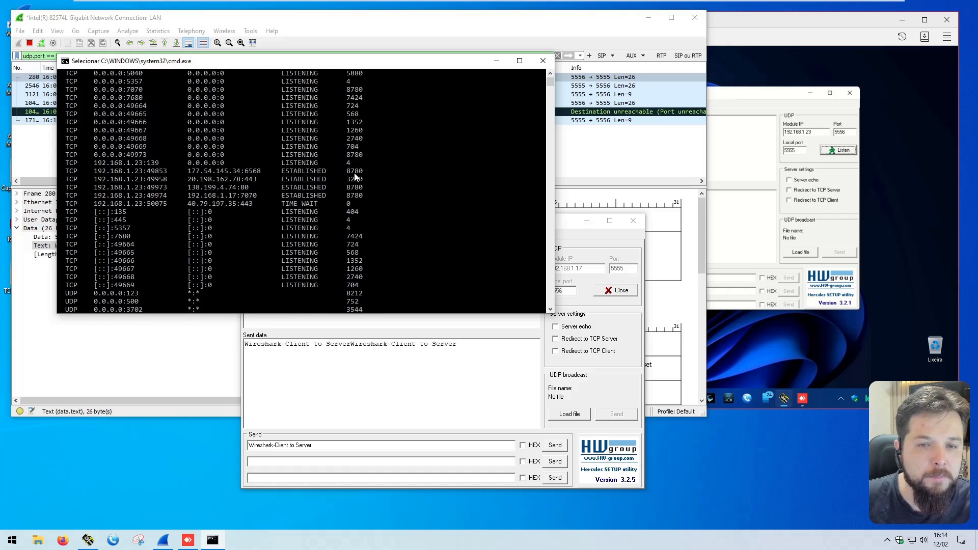
click(349, 114)
scroll(362, 123, down, 15)
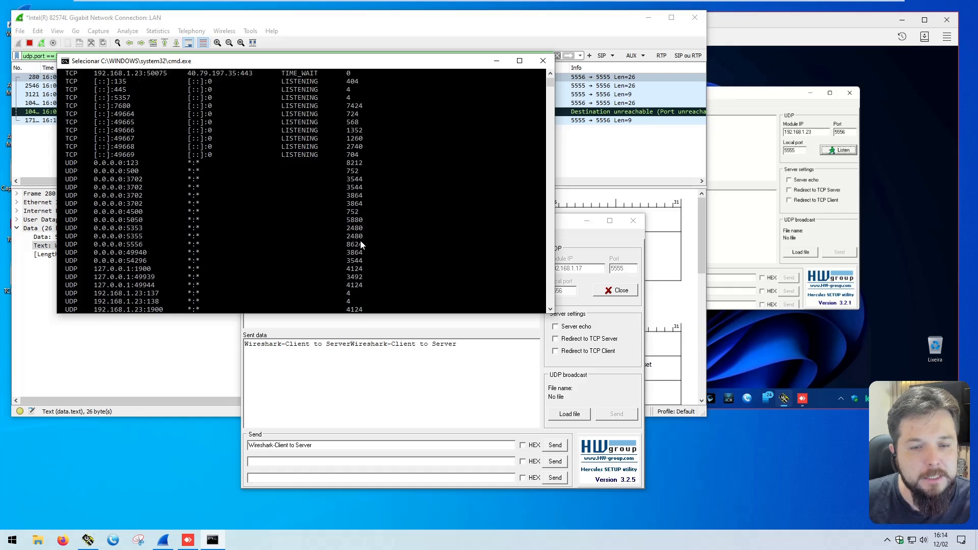
Step: Close the command prompt and open Task Manager's detailed process list showing process IDs
click(543, 61)
right_click(296, 540)
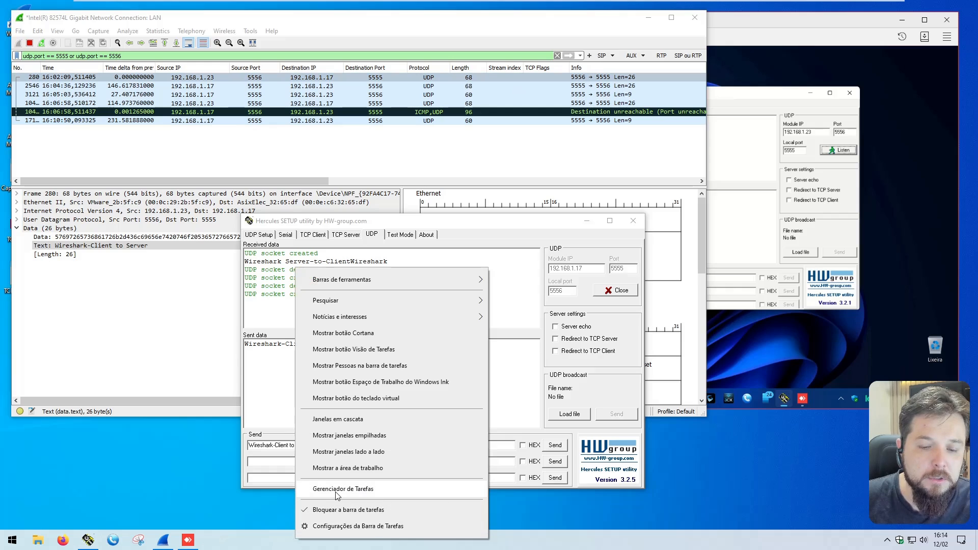
click(336, 490)
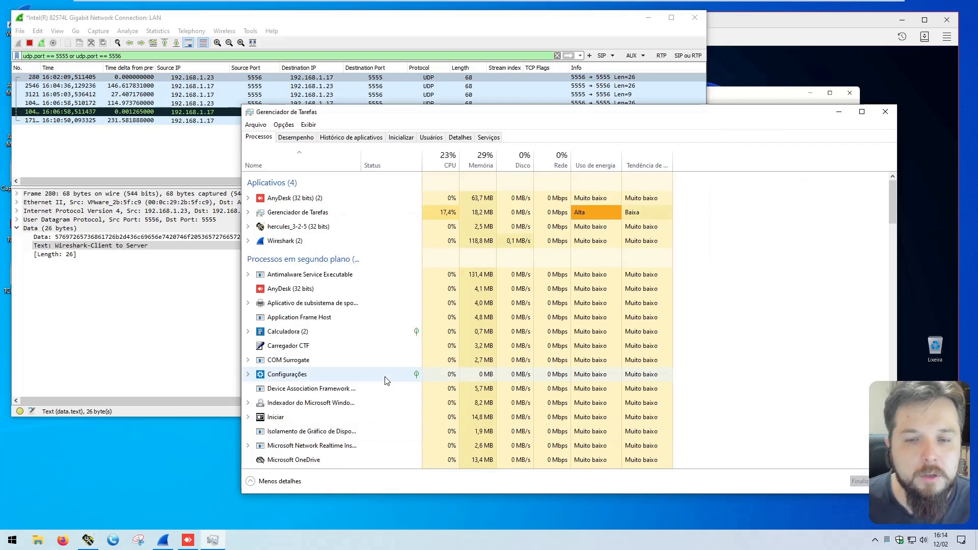
click(460, 137)
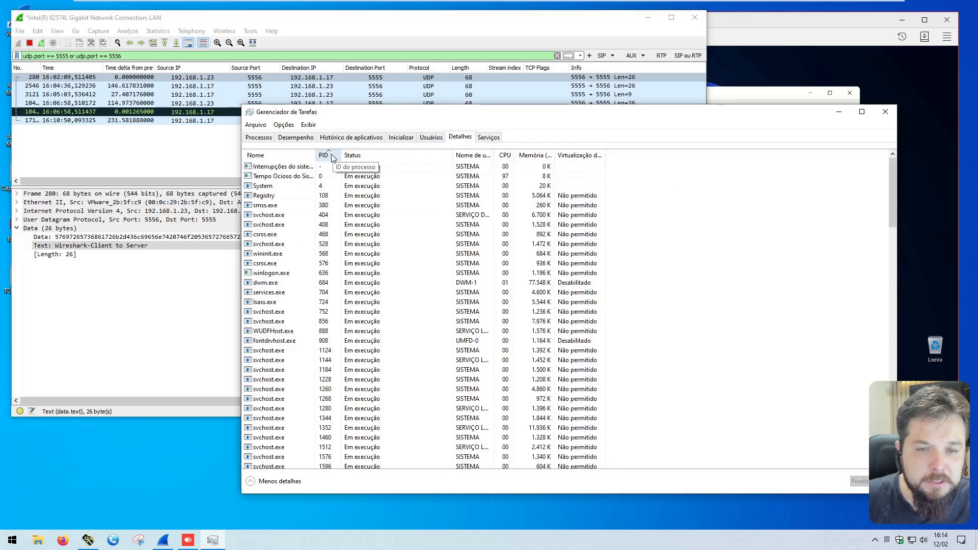
Step: Locate and select the hercules_3-2-5.exe process by the process ID that netstat listed for UDP port 5556
scroll(321, 306, down, 20)
scroll(331, 315, down, 15)
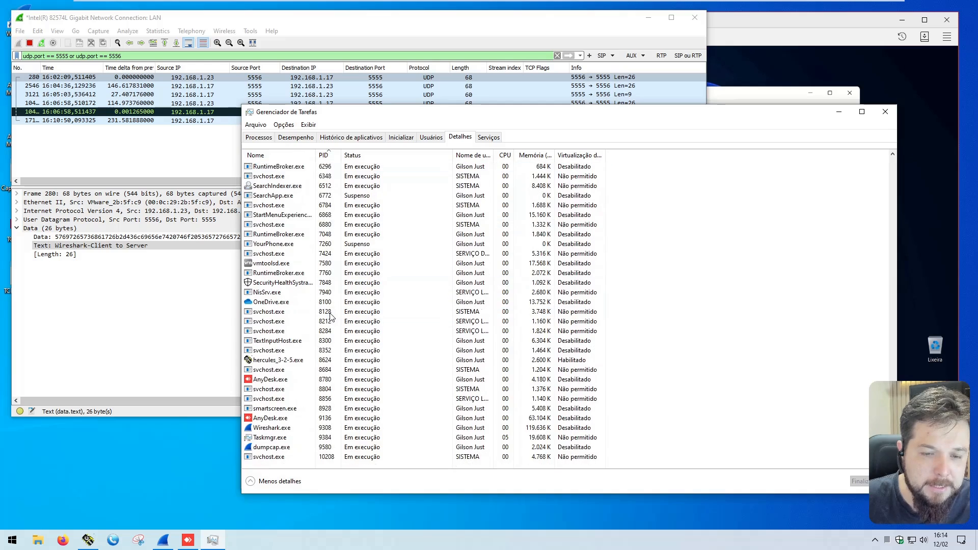
click(280, 359)
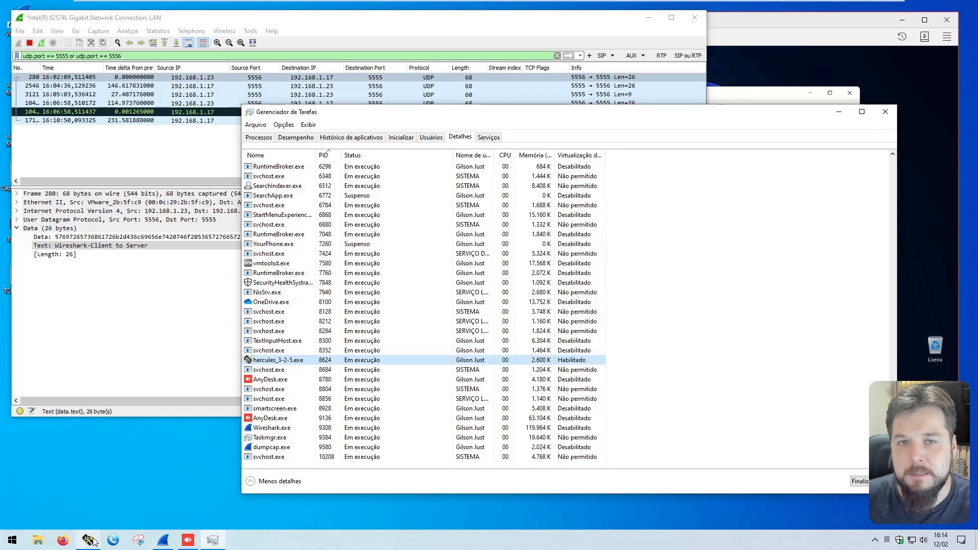
Step: End the hercules_3-2-5.exe process tree
right_click(292, 360)
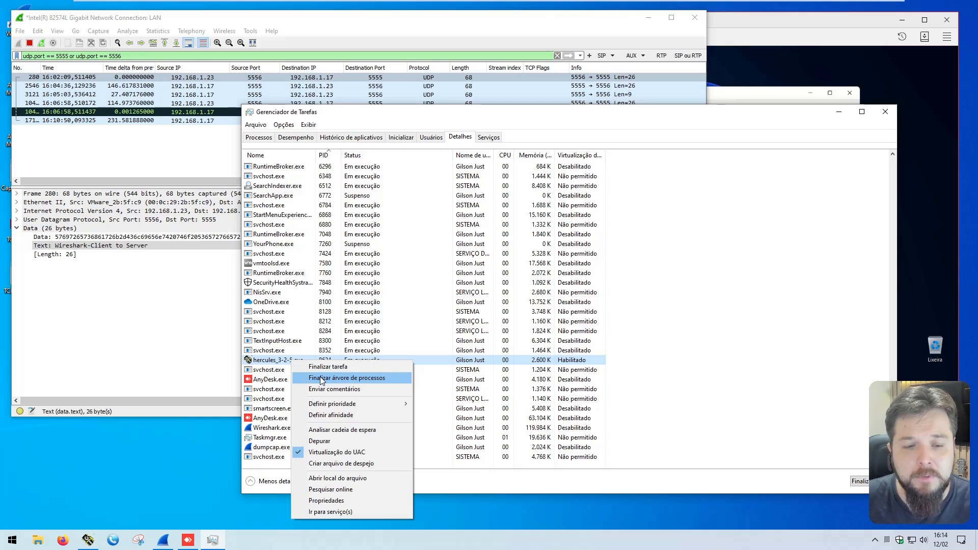
click(269, 360)
right_click(273, 360)
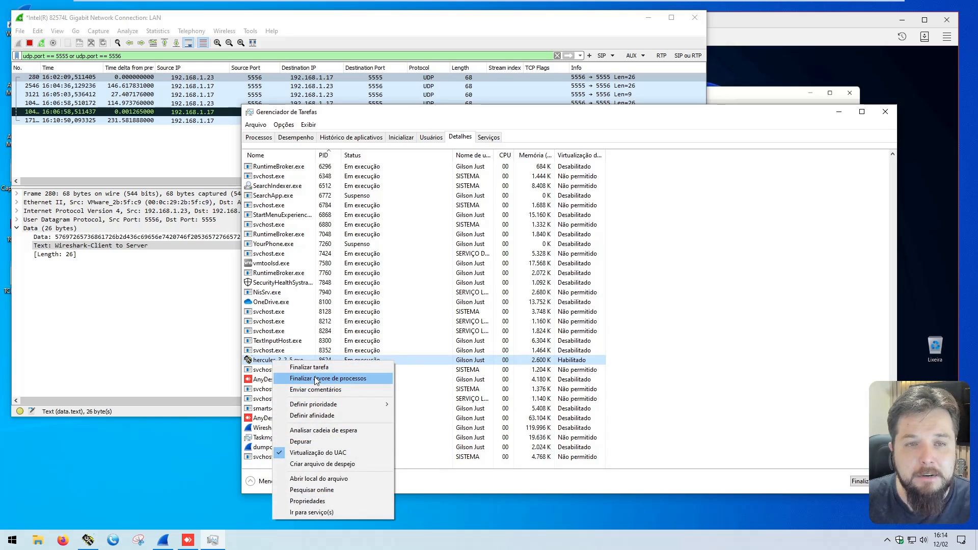
click(317, 379)
click(477, 292)
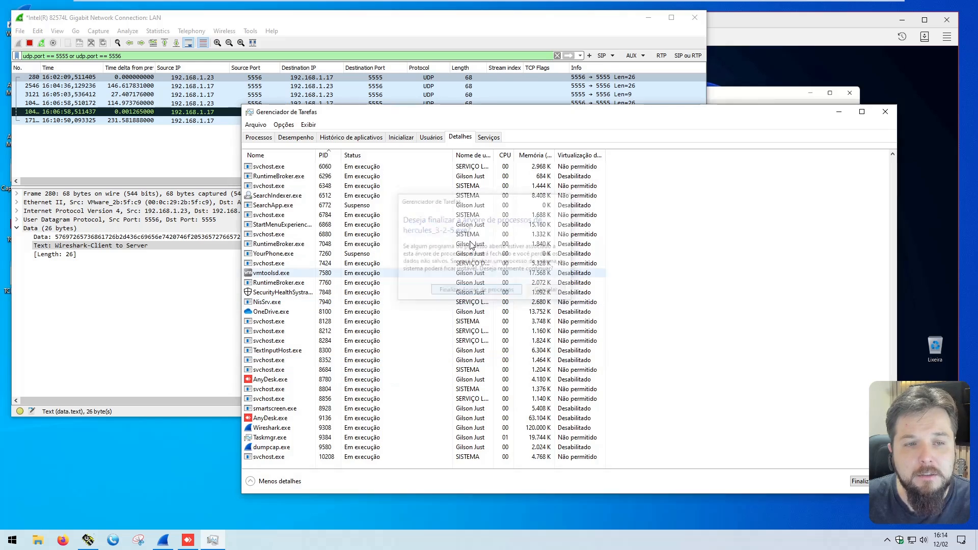
Step: Return to Wireshark and inspect the ICMP port-unreachable packet's type, code and embedded data
click(161, 141)
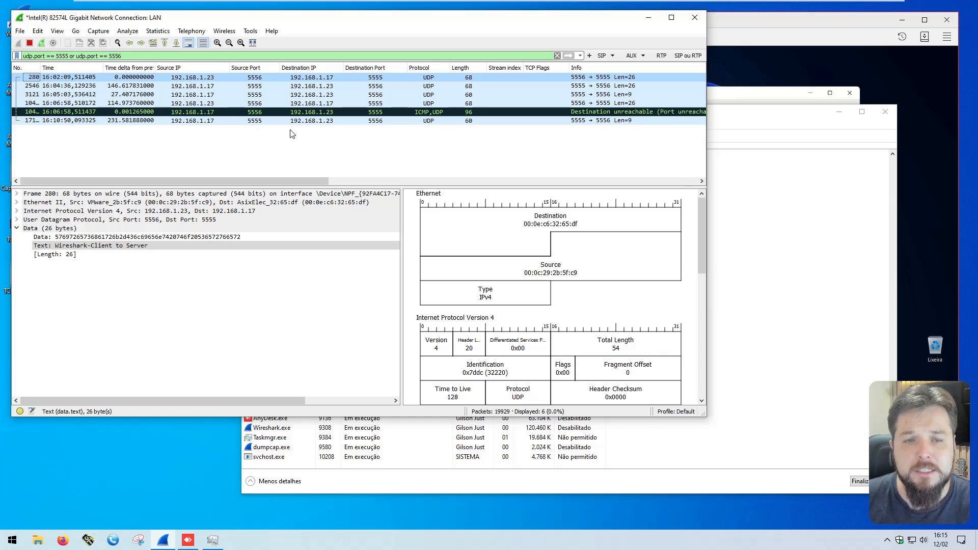
click(328, 112)
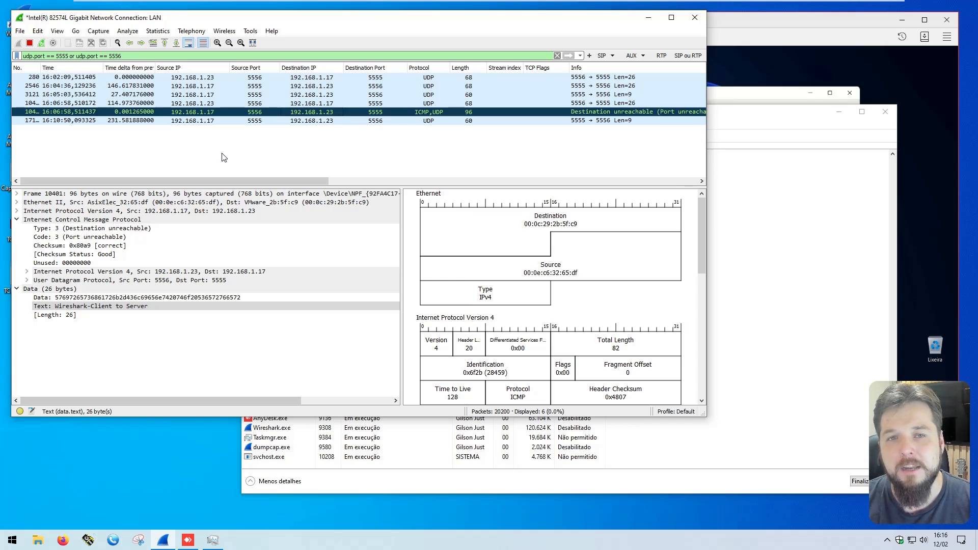
Step: Expand the UDP header of the first filtered packet and add its stream index as a packet list column
key(ctrl+Home)
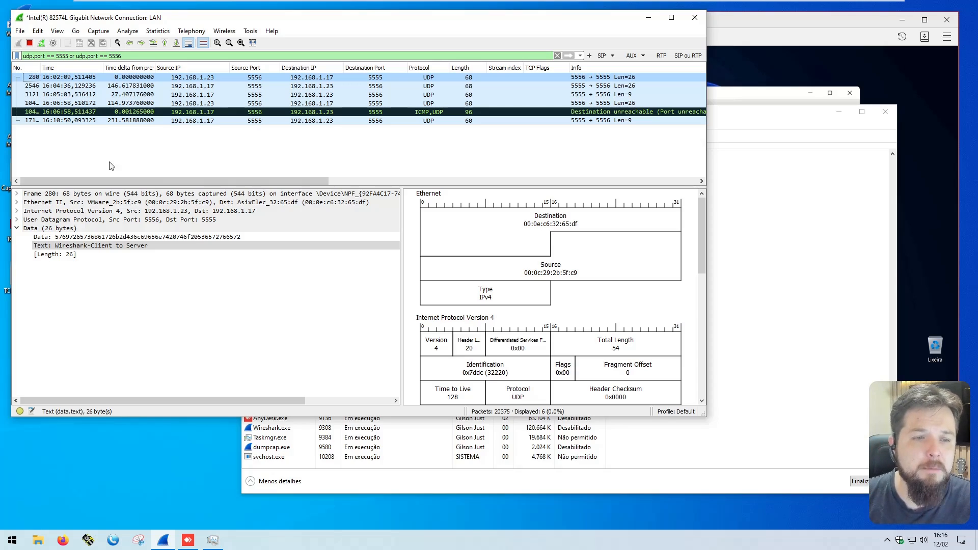
click(17, 220)
double_click(65, 220)
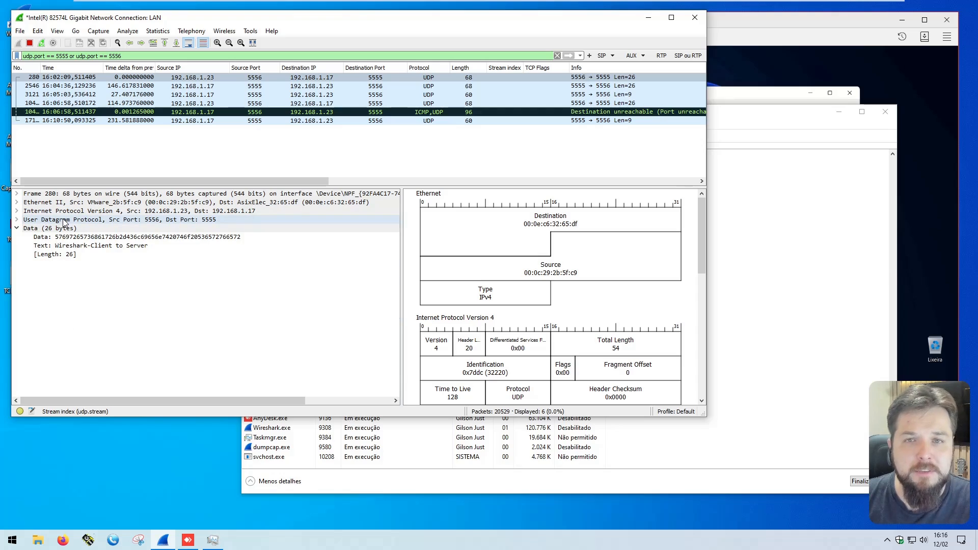
double_click(65, 220)
click(60, 271)
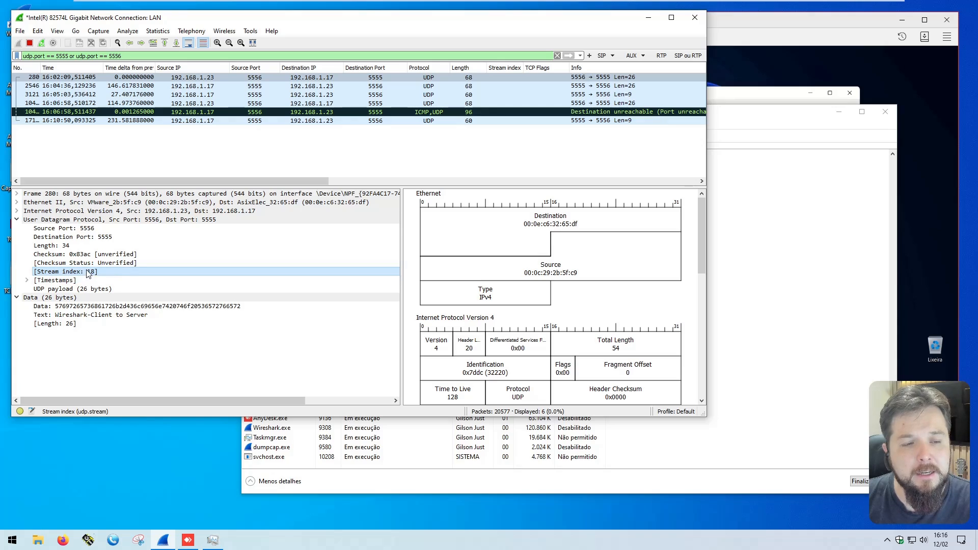
click(151, 77)
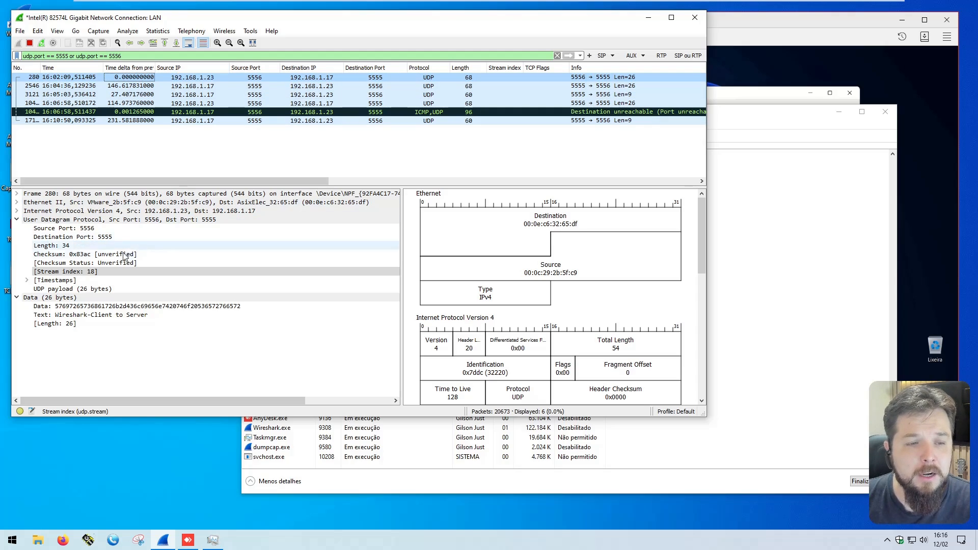
click(77, 272)
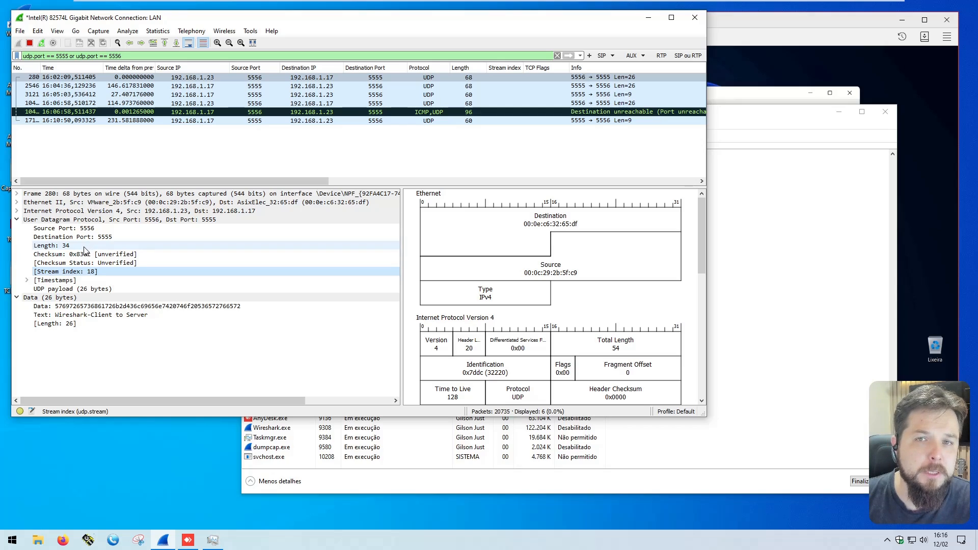
right_click(81, 274)
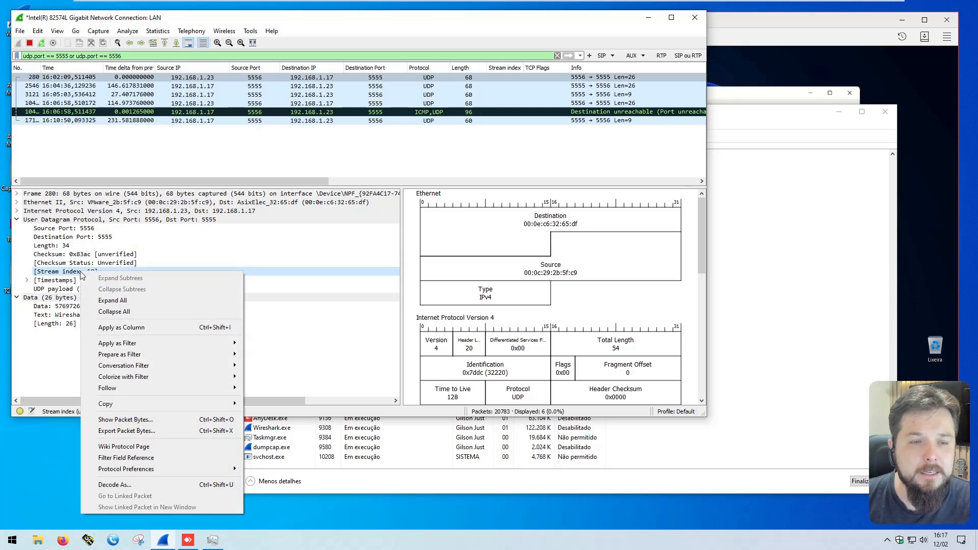
click(136, 329)
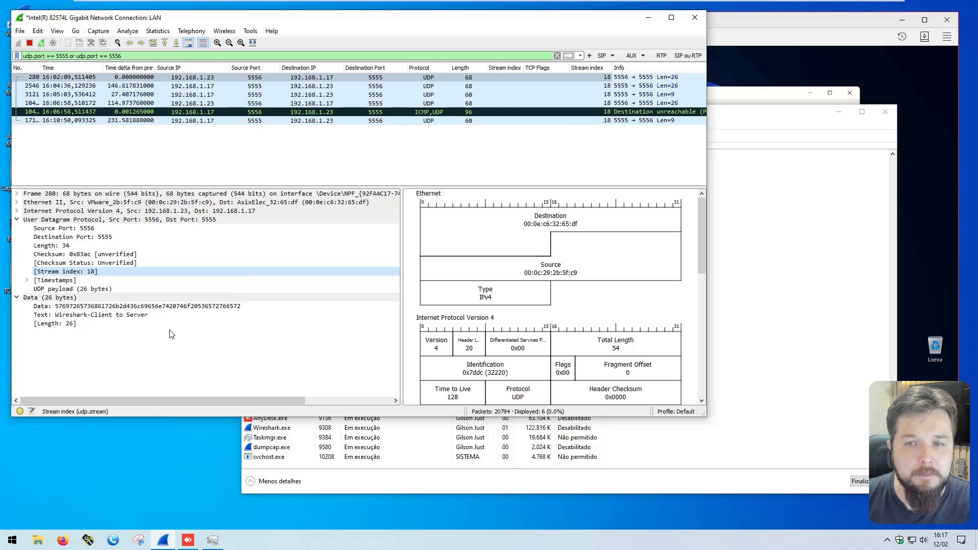
Step: Move the new UDP stream index column next to the TCP stream index column and center-align it
drag(591, 68, 539, 67)
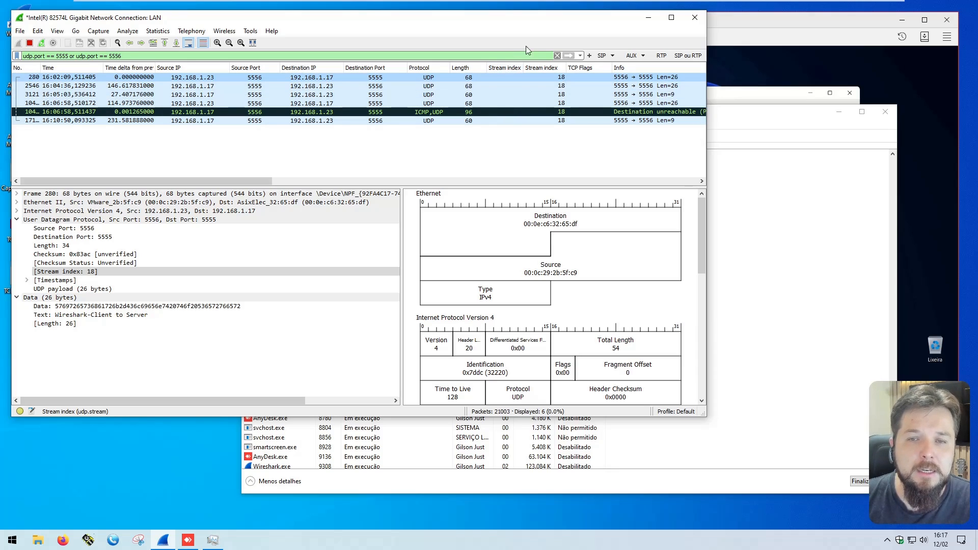
right_click(534, 71)
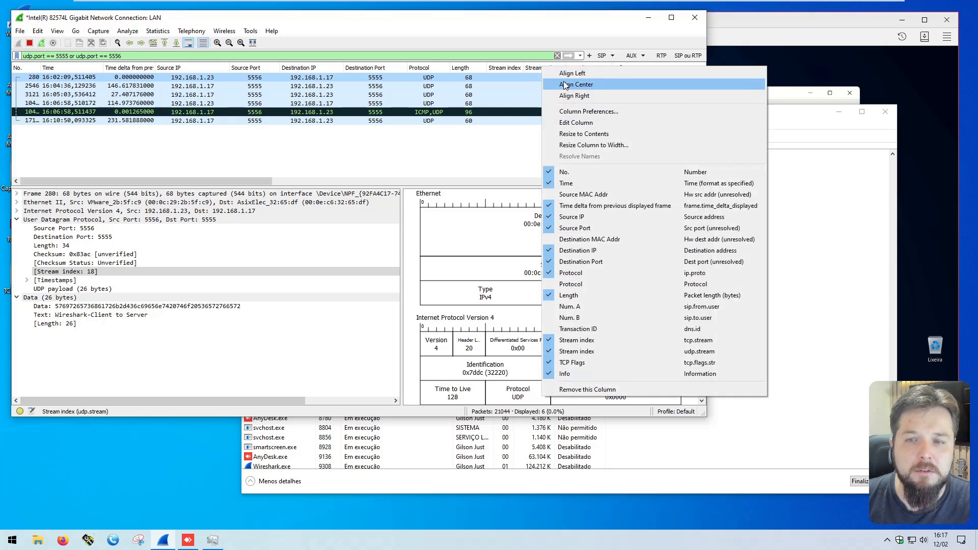
click(557, 85)
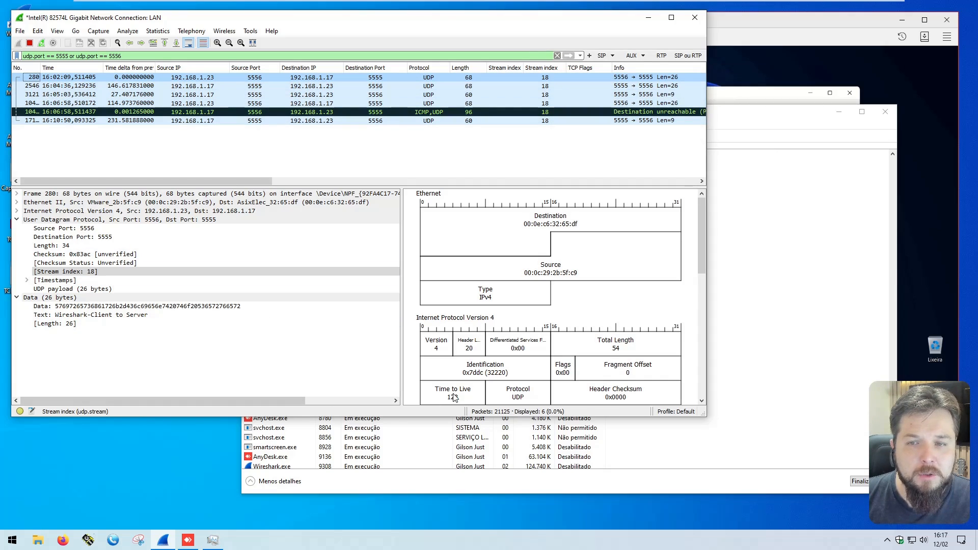
Step: Bring the remote AnyDesk session into view, reopen the local Hercules and start its UDP listener on local port 5556
click(845, 178)
click(848, 149)
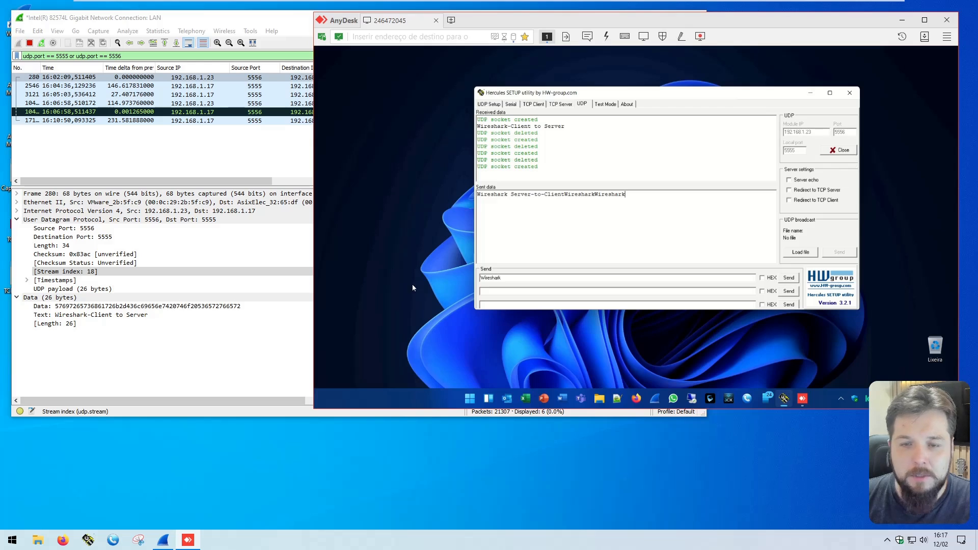
click(87, 540)
click(355, 281)
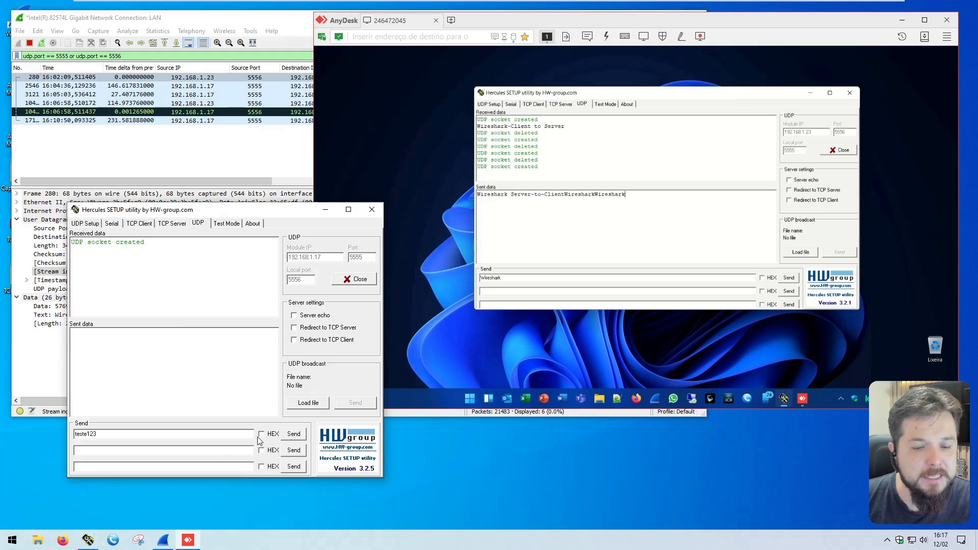
Step: Send "teste123" six times from the local Hercules to 192.168.1.17 port 5555 and select the first resulting packet in Wireshark
click(293, 436)
click(301, 436)
click(302, 436)
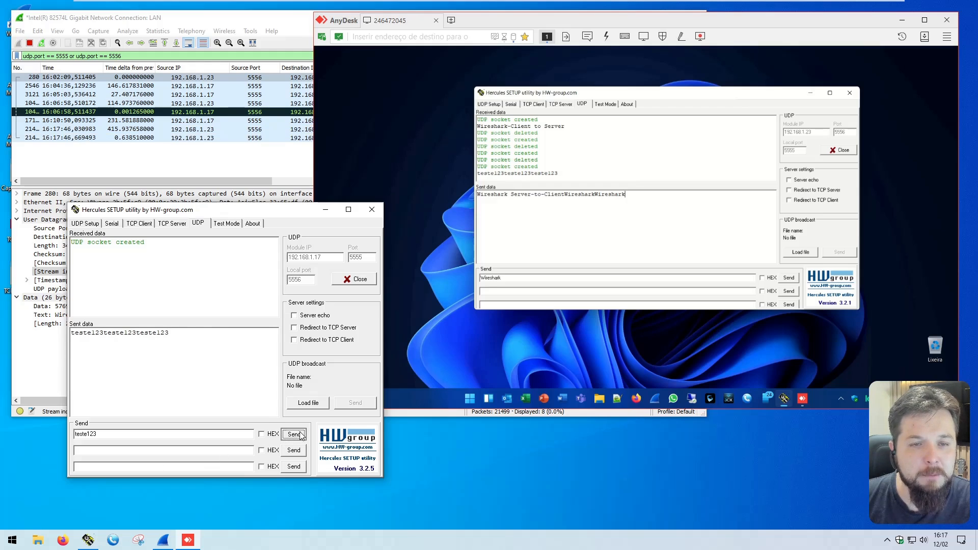
click(302, 436)
click(301, 436)
click(302, 436)
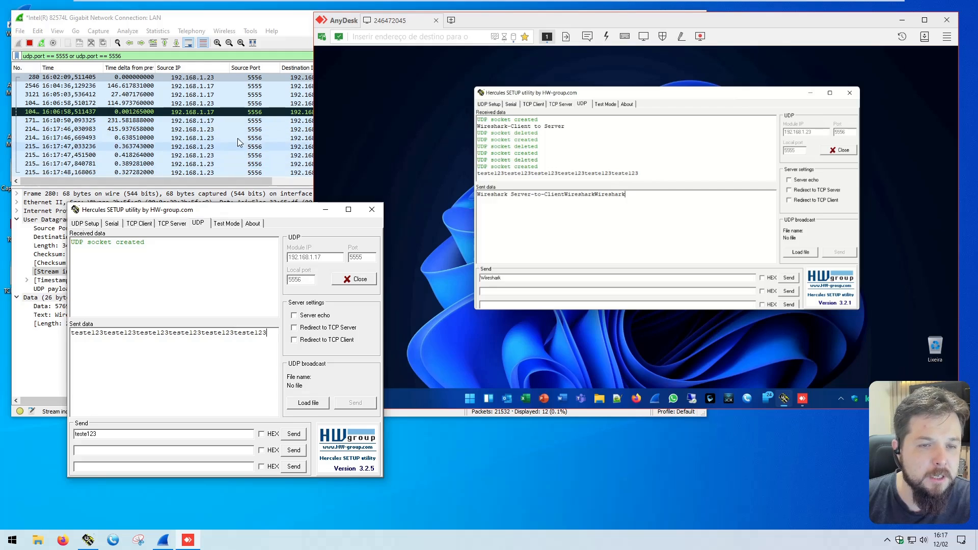
click(261, 131)
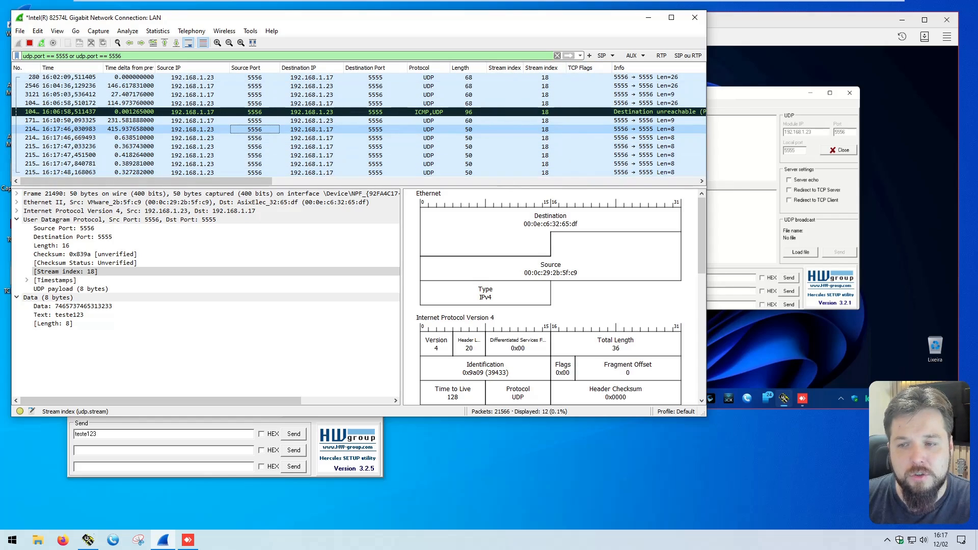
Step: Restart the remote Hercules UDP listener on local port 5555 and send "Wireshark" seven times to 192.168.1.23 port 5556
click(844, 150)
click(843, 150)
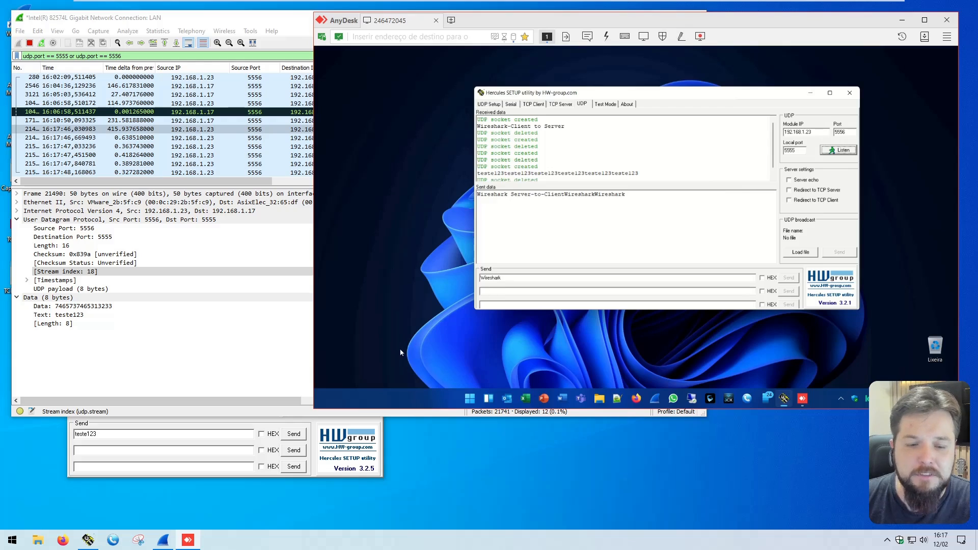
click(839, 151)
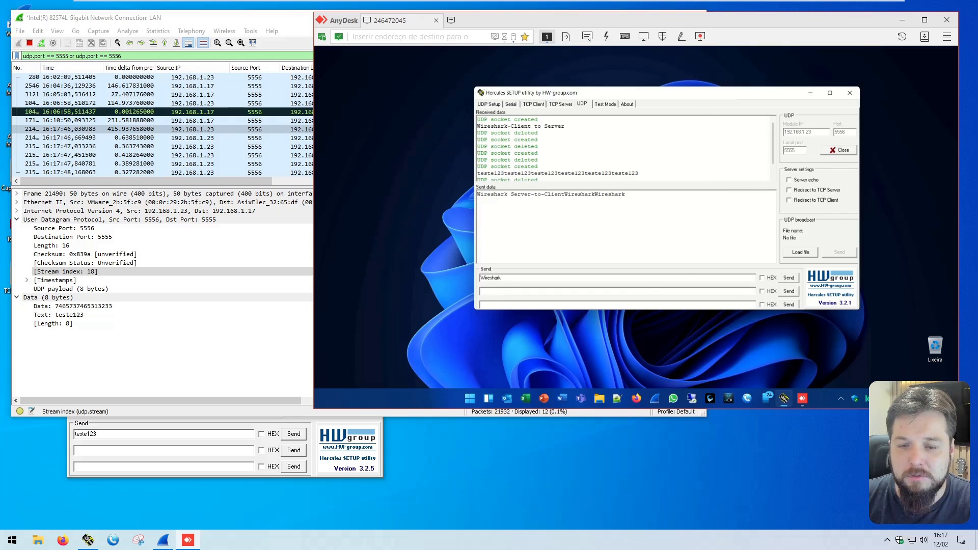
click(785, 278)
click(785, 278)
click(785, 277)
click(785, 278)
click(784, 278)
click(784, 278)
click(785, 278)
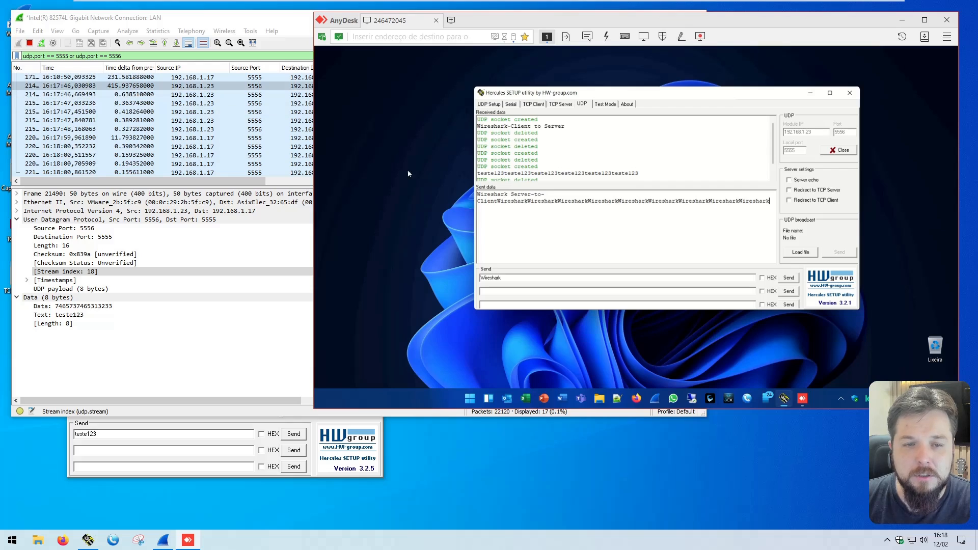
Step: Compare the IP addresses, ports and UDP stream index of the Wireshark packets sent in both directions
click(276, 22)
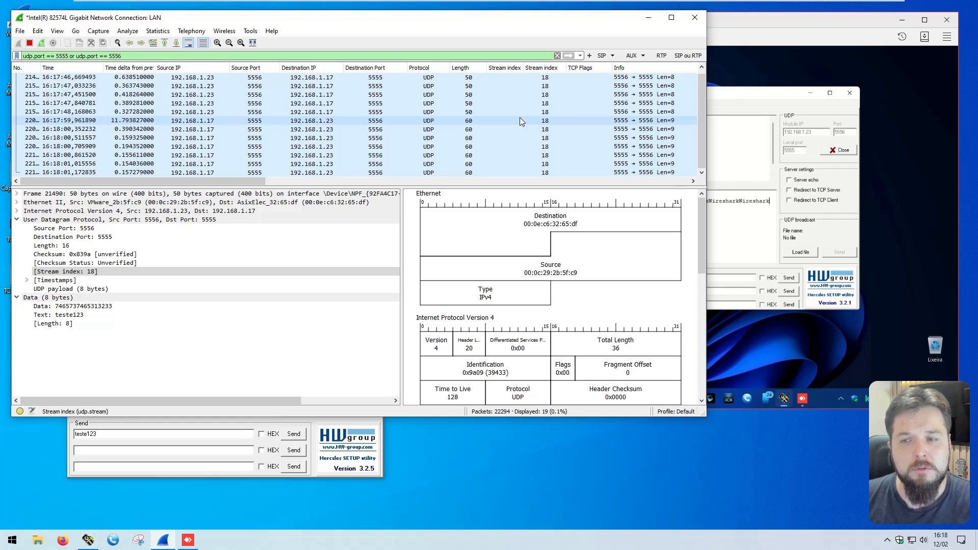
key(alt+Tab)
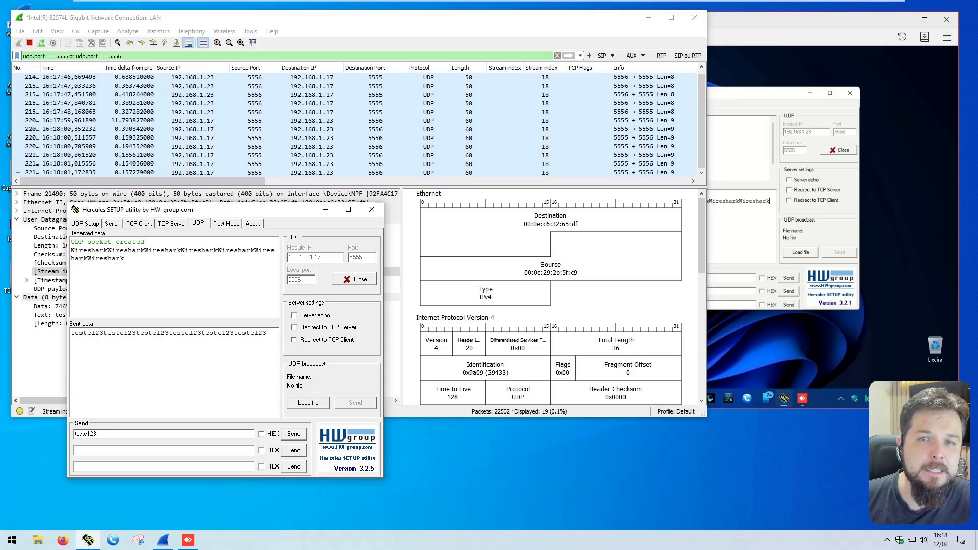
click(255, 87)
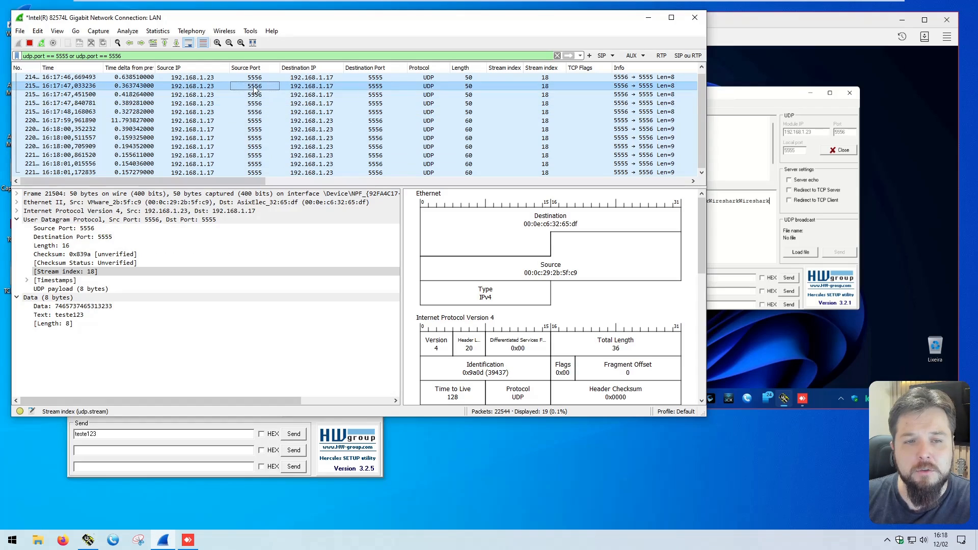
click(371, 94)
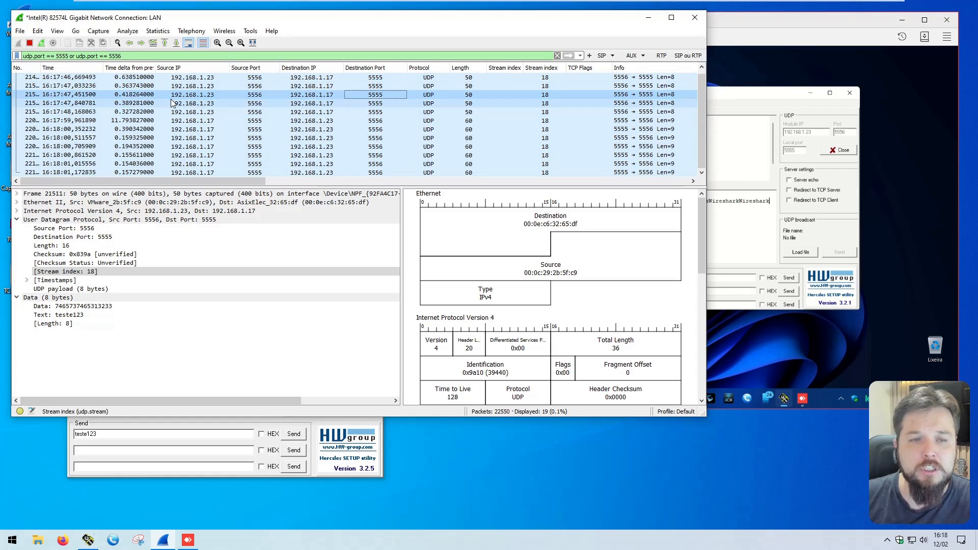
click(326, 103)
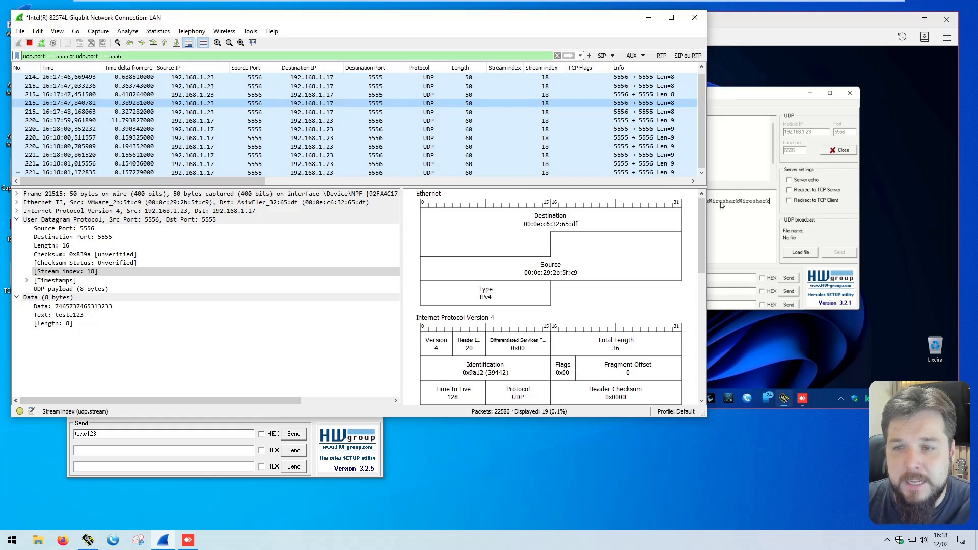
Step: Close the UDP sockets in both the remote and the local Hercules
click(843, 155)
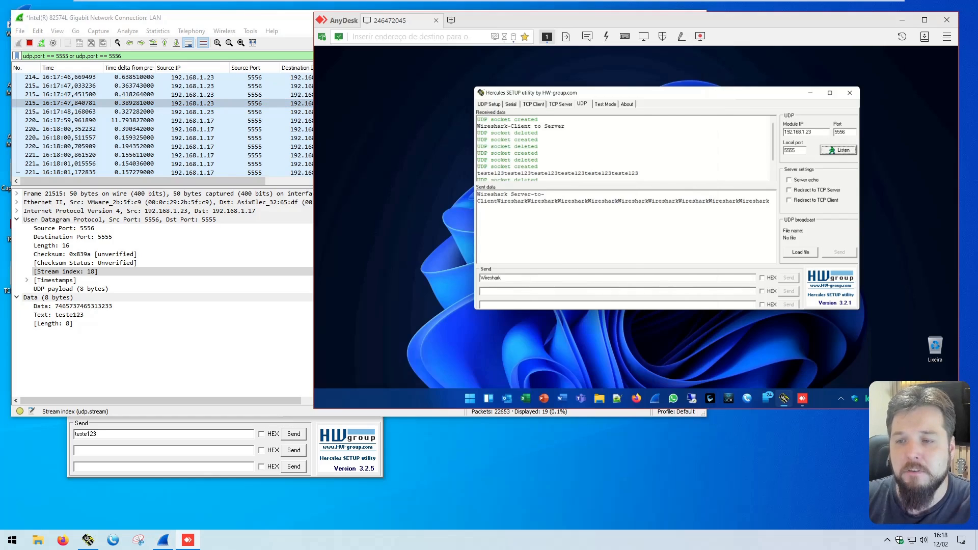
click(352, 416)
click(298, 426)
click(354, 279)
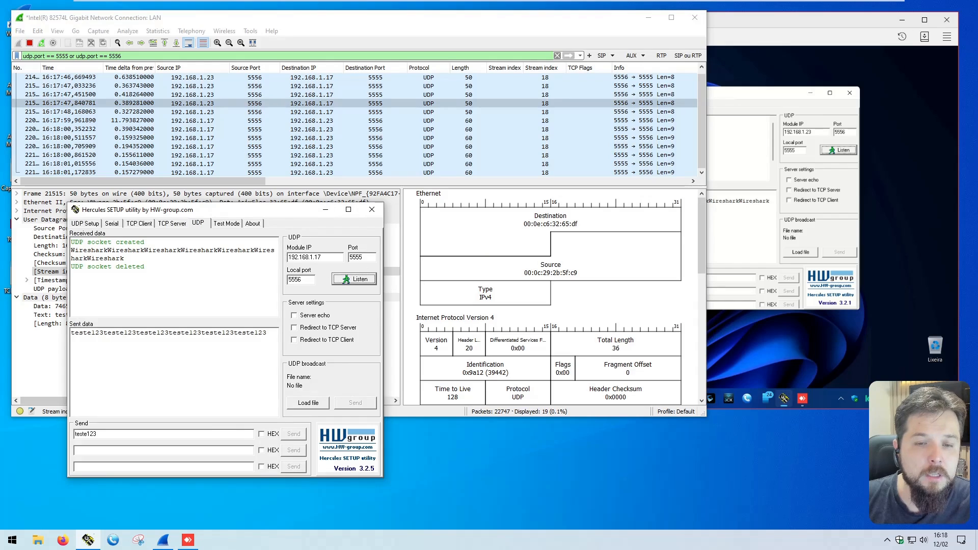
Step: Set the remote Hercules local port to 5559, and the local Hercules destination port to 5559 and local port to 5551
click(848, 132)
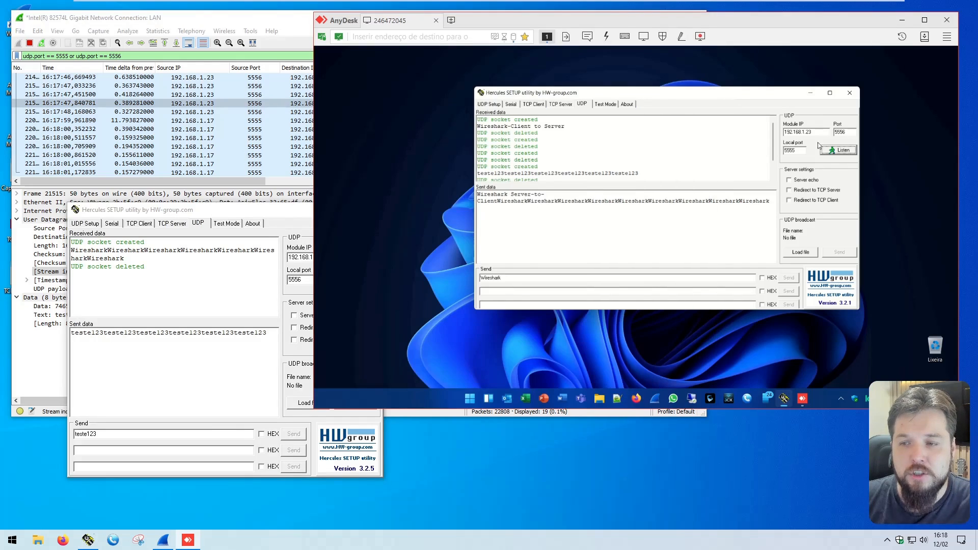
click(793, 150)
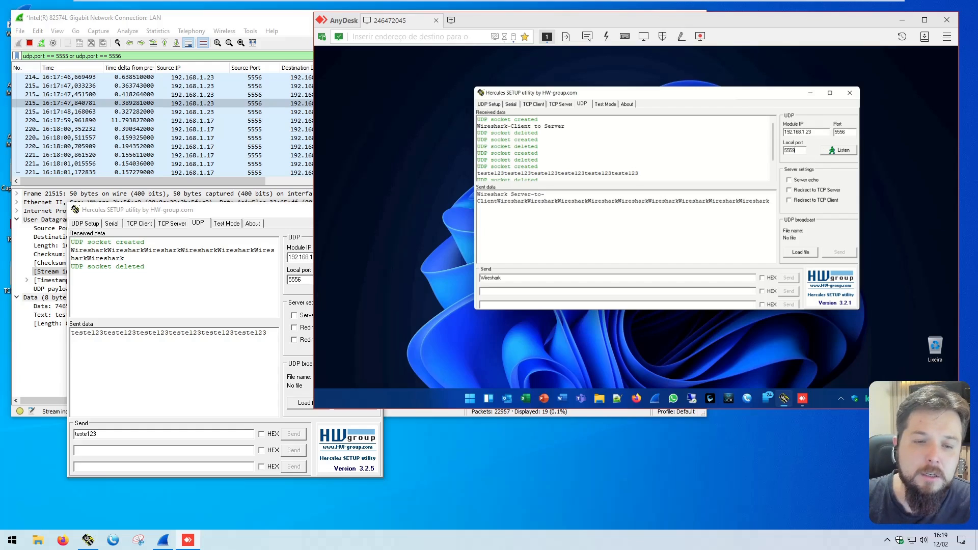
click(251, 210)
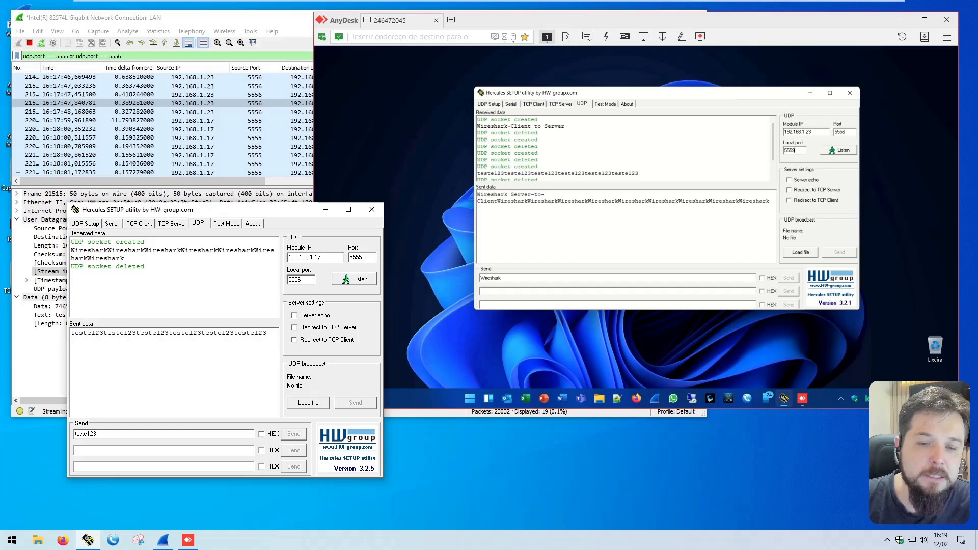
drag(360, 257, 415, 264)
text(9)
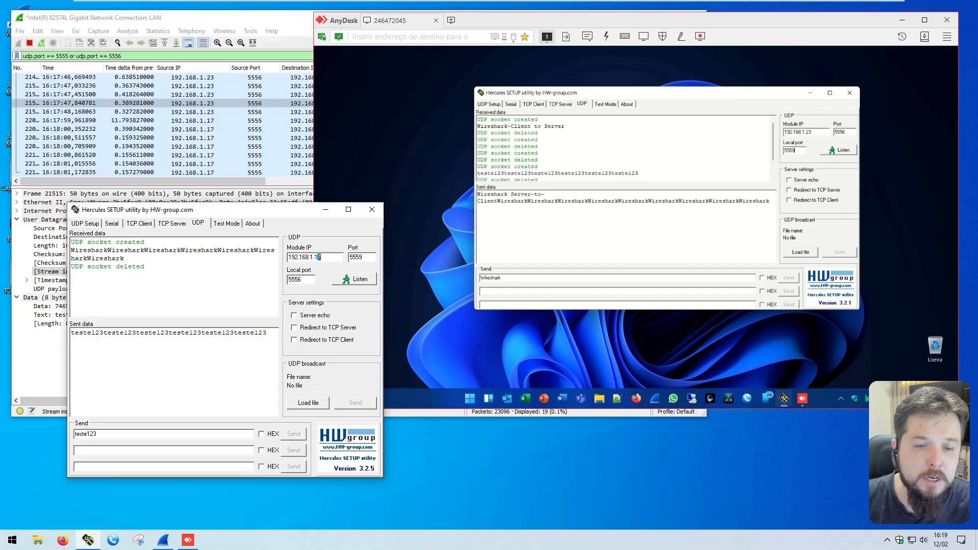
drag(308, 279, 299, 279)
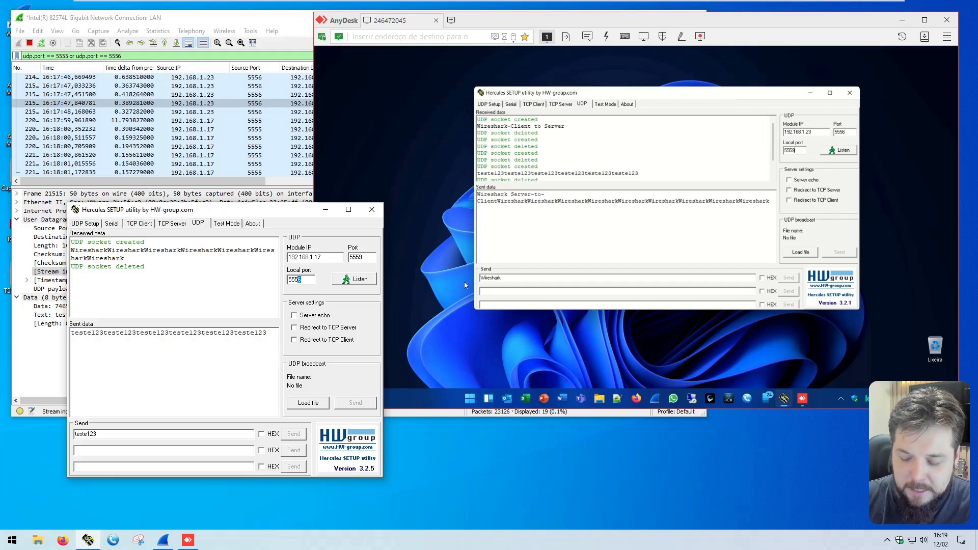
text(1)
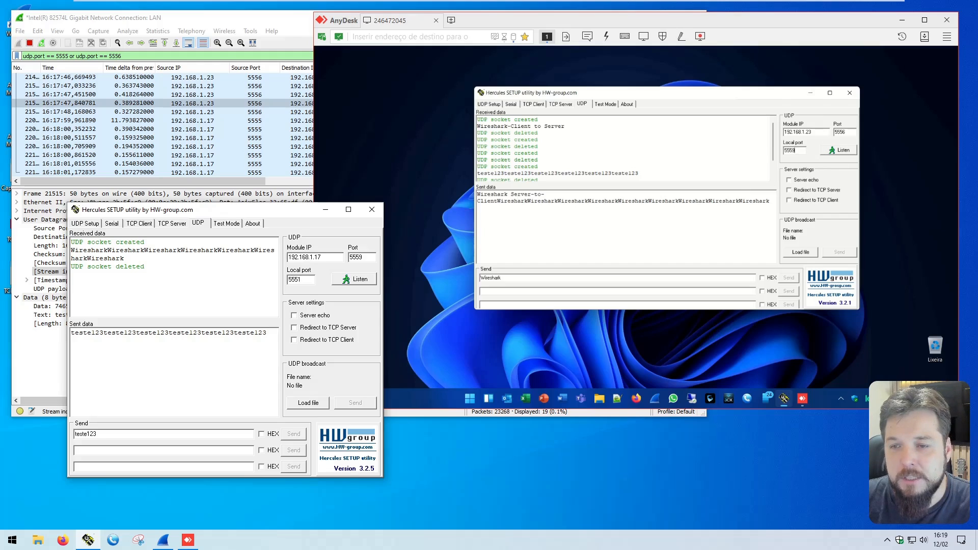
Step: Set the remote Hercules destination port to 5551 and start the UDP listeners in both Hercules instances
click(814, 132)
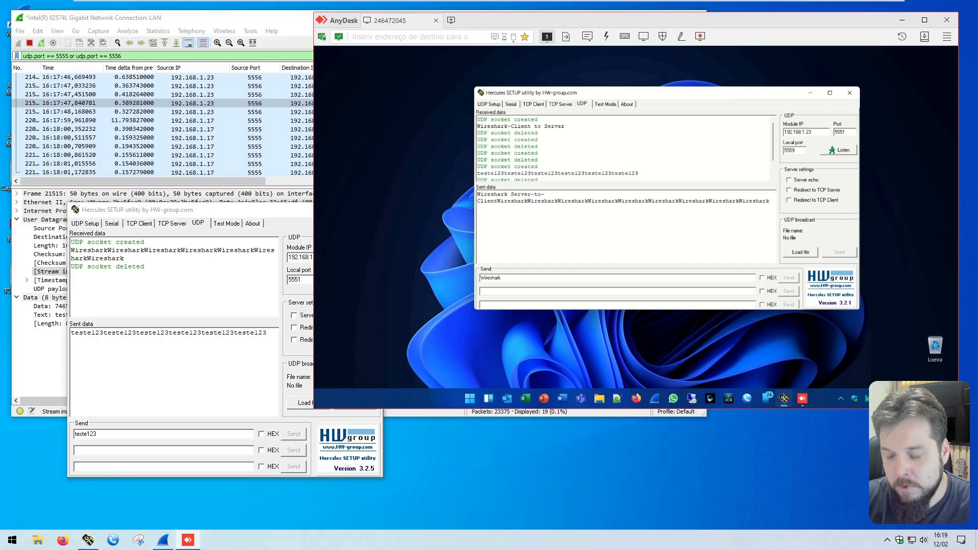
drag(812, 132, 806, 132)
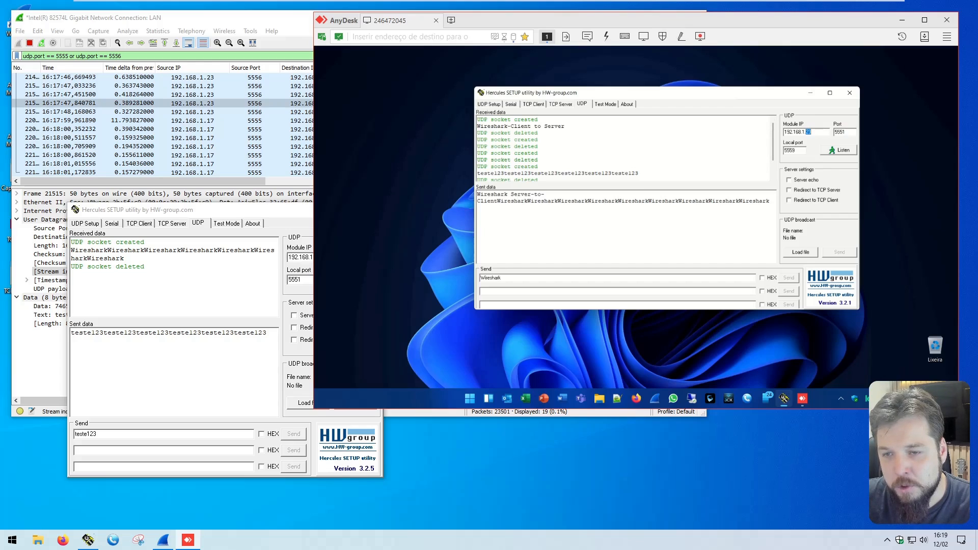
click(840, 150)
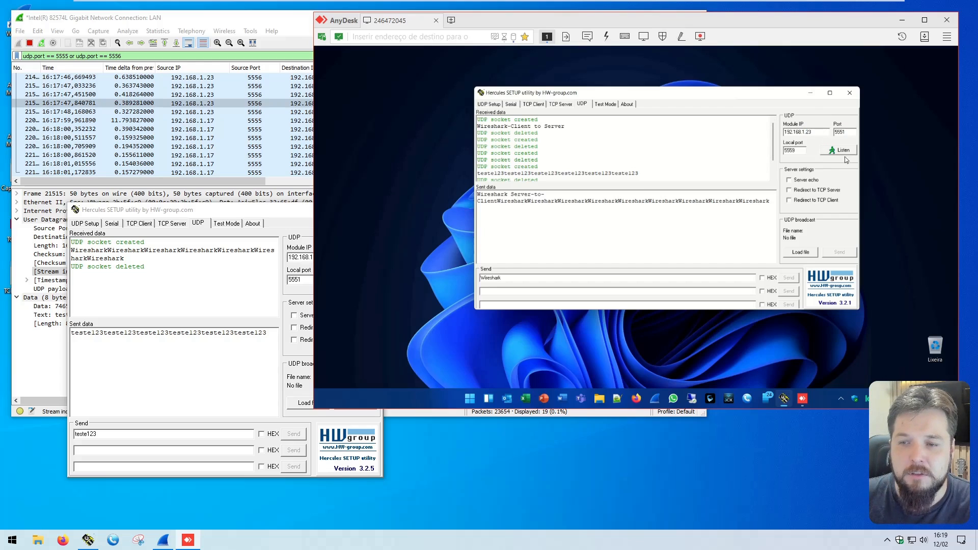
click(232, 214)
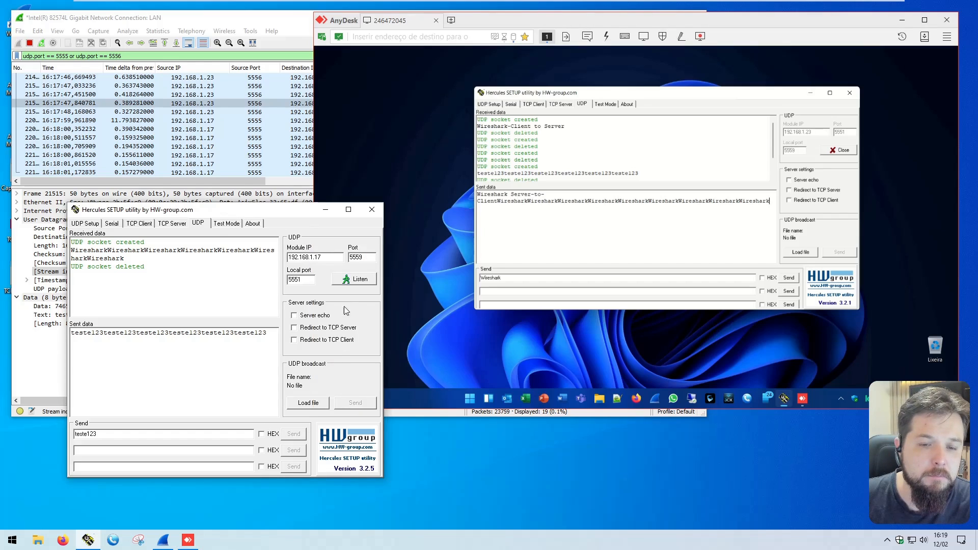
click(349, 280)
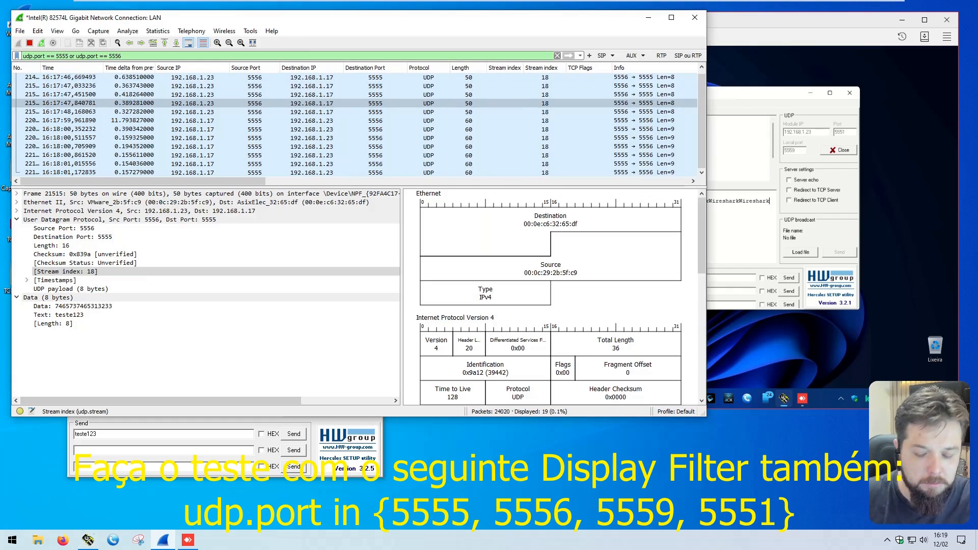
Step: Apply the Wireshark display filter "udp.port == 5555 or udp.port == 5556 or udp.port == 5559 or udp.port == 5551"
text(or udp.port ==)
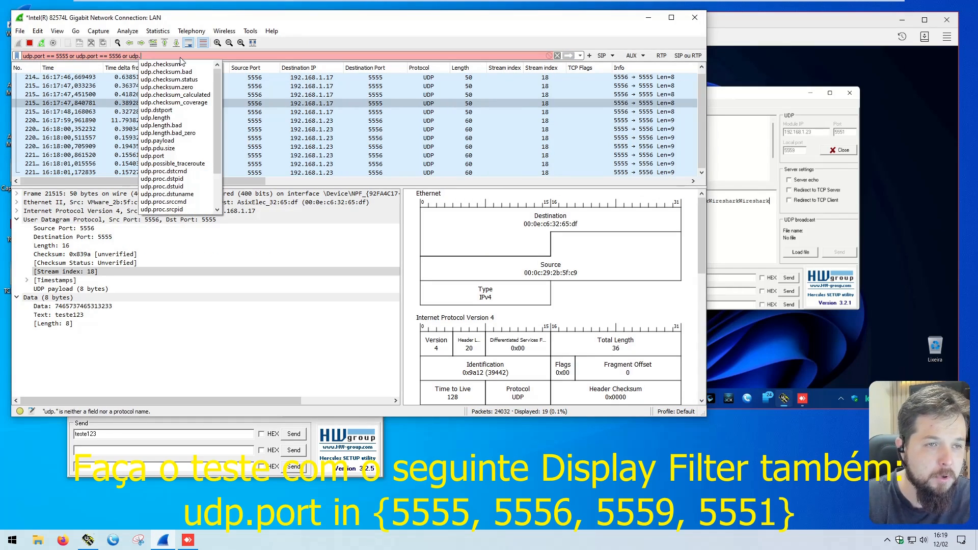
text( 555)
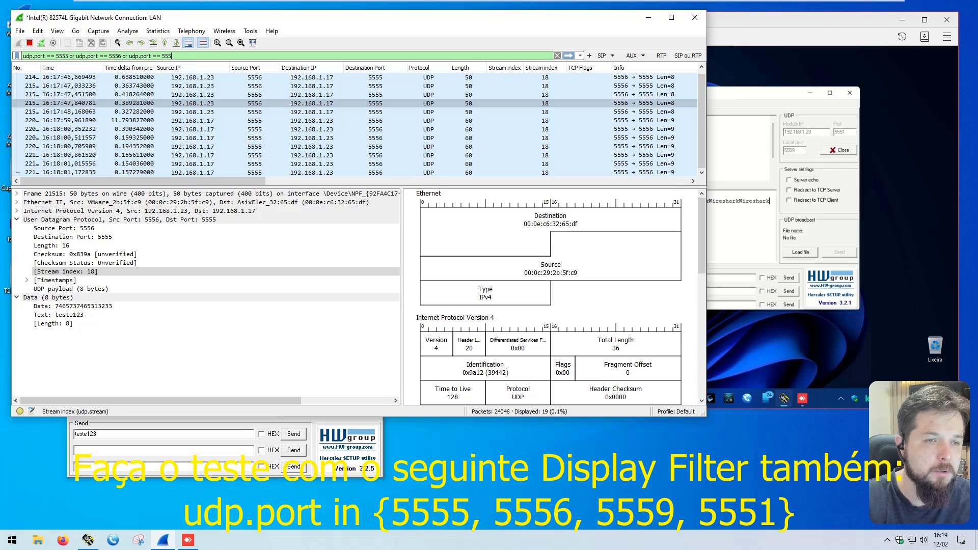
text(9 or udp.)
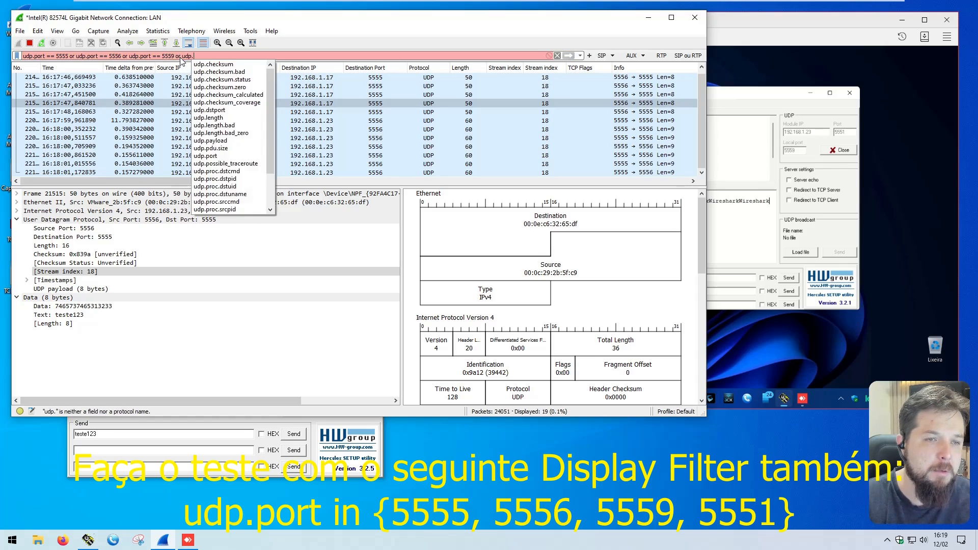
text(port == 55551)
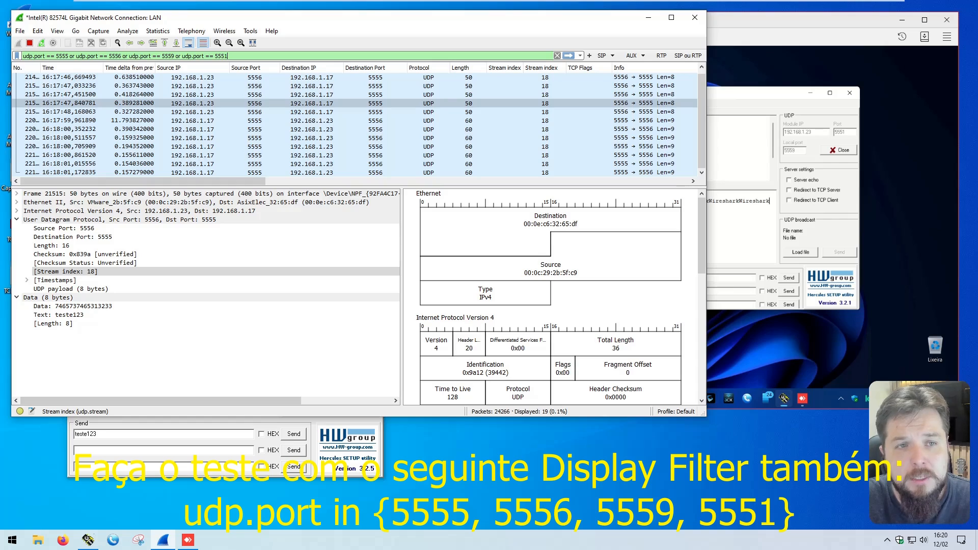
key(Return)
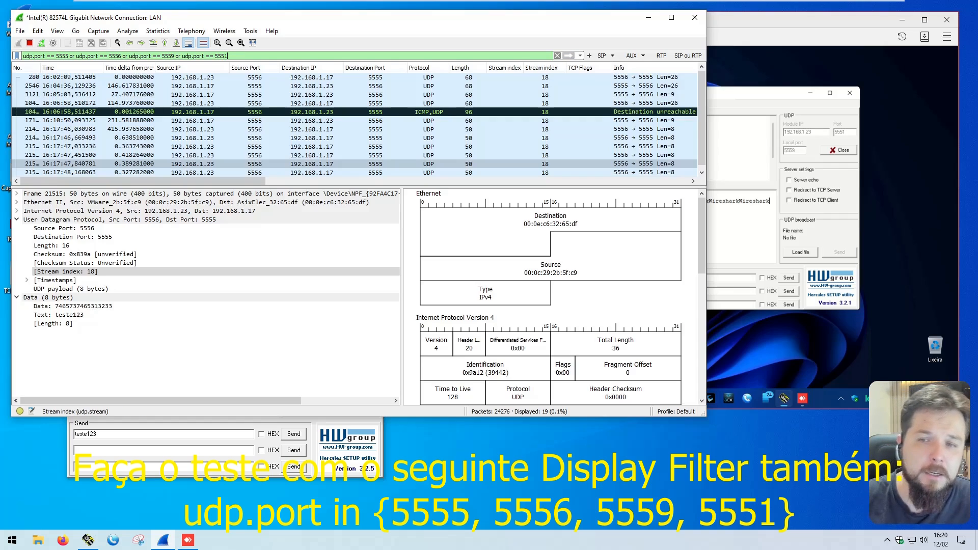
key(ctrl+z)
scroll(523, 139, up, 3)
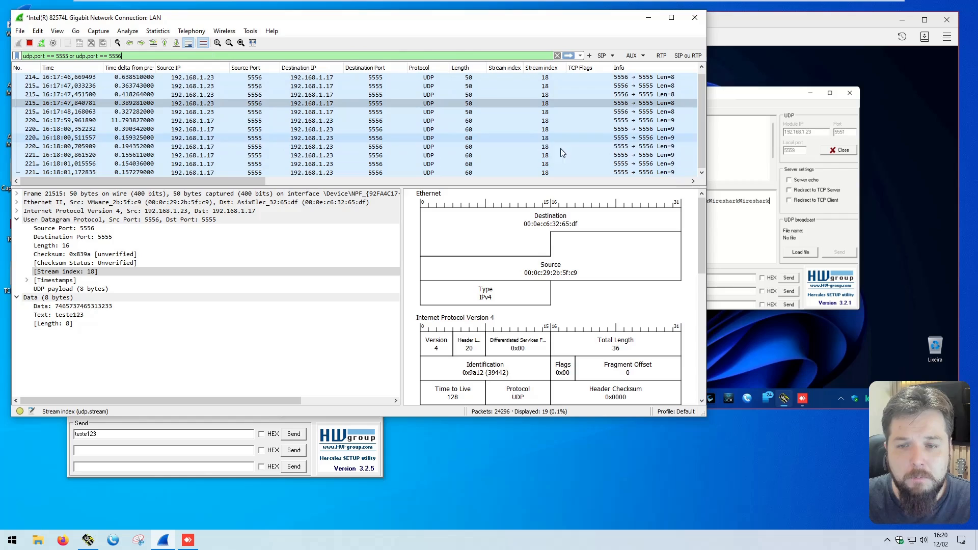
scroll(537, 138, down, 3)
Step: Send "teste123" seven times from the local Hercules to 192.168.1.17 port 5559
click(739, 71)
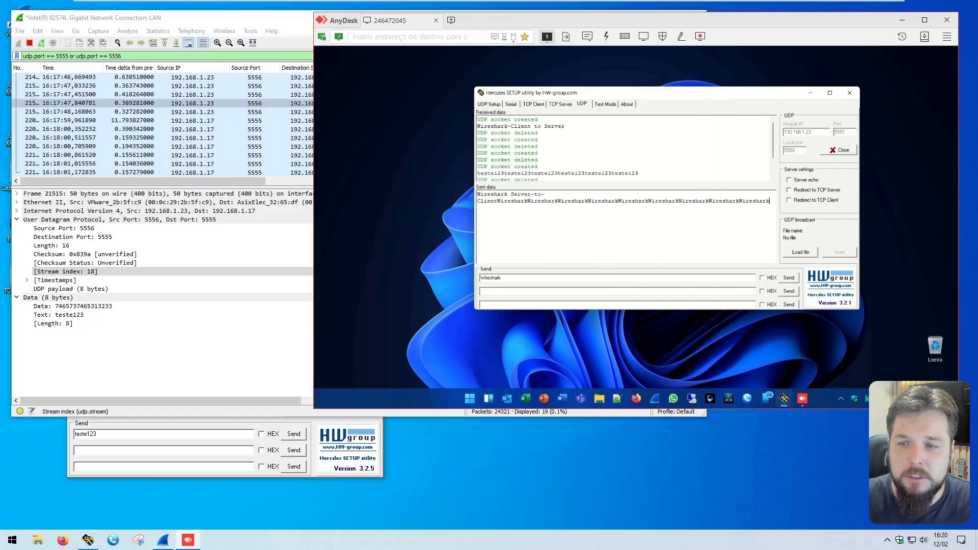
click(218, 429)
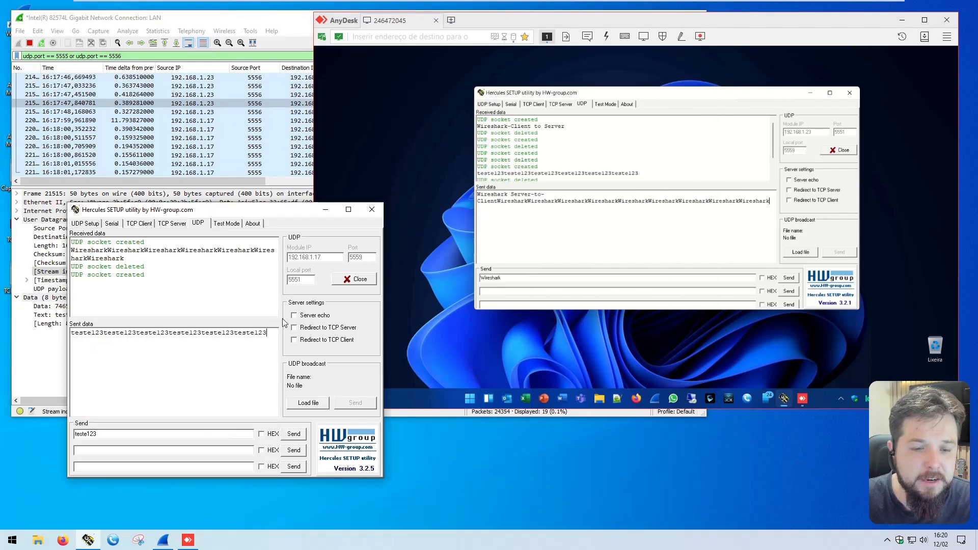
click(298, 435)
click(299, 435)
click(299, 435)
click(299, 434)
click(299, 435)
click(299, 435)
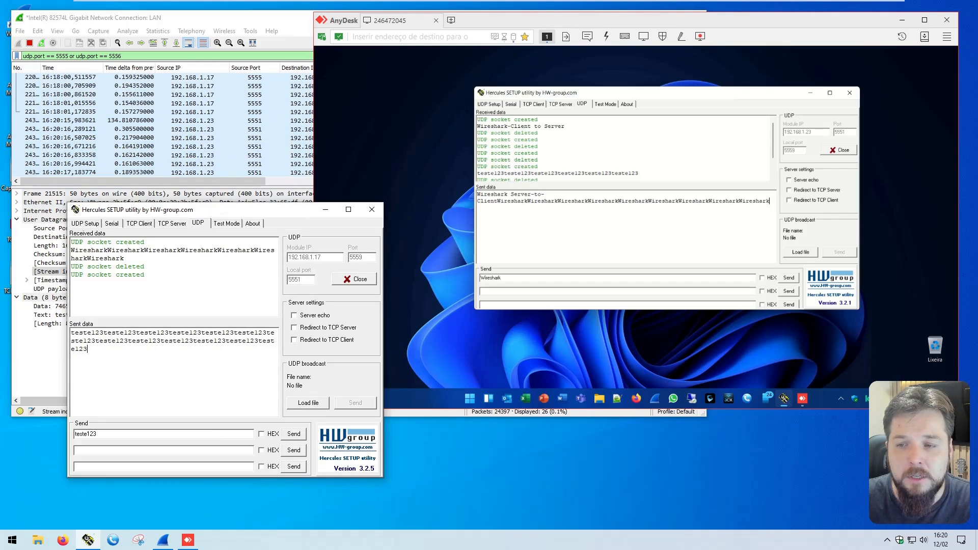
Step: Compare the UDP stream index of the newly captured packets with that of the earlier port 5555/5556 packets in Wireshark
click(274, 133)
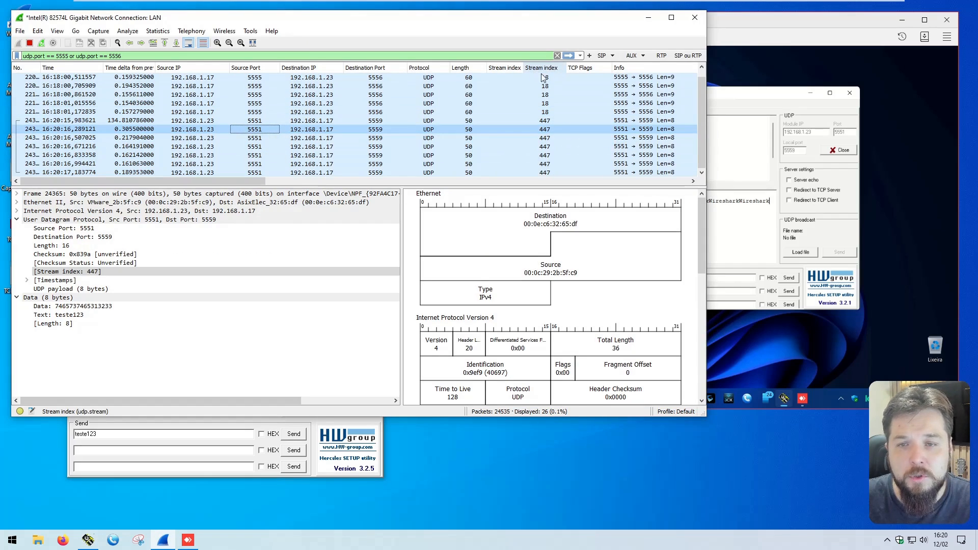
click(548, 112)
click(550, 120)
click(546, 130)
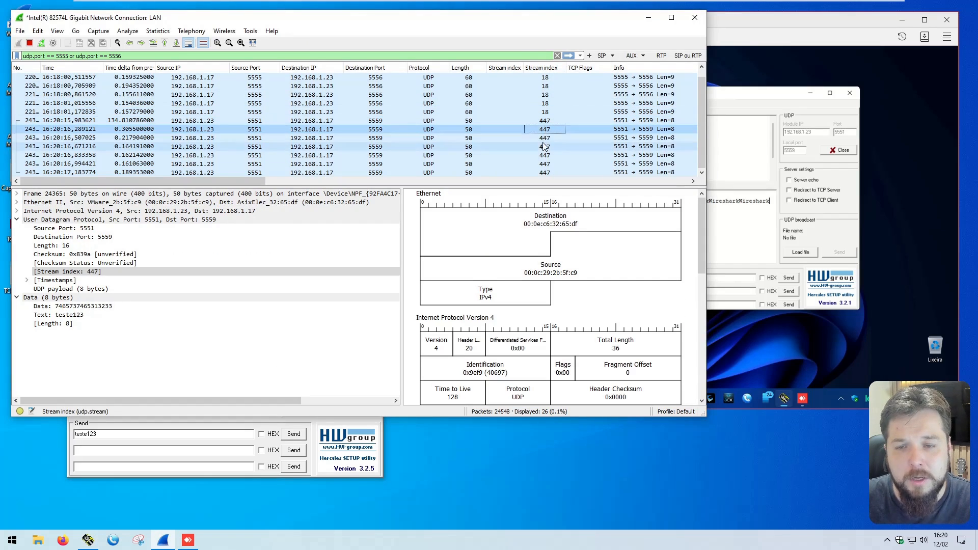
click(543, 146)
Step: Send "Wireshark" eight times from the remote Hercules to 192.168.1.23 port 5551
click(816, 169)
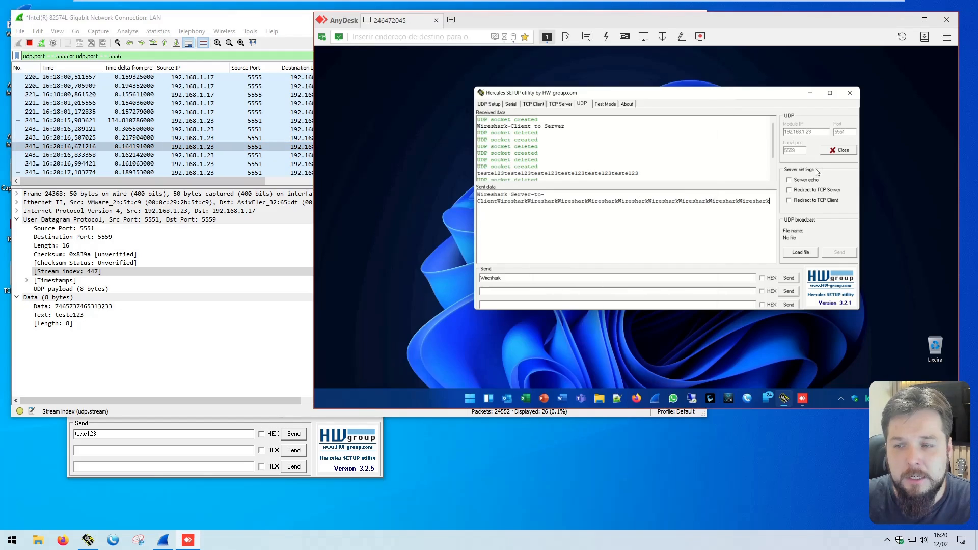
click(789, 278)
click(789, 277)
click(789, 277)
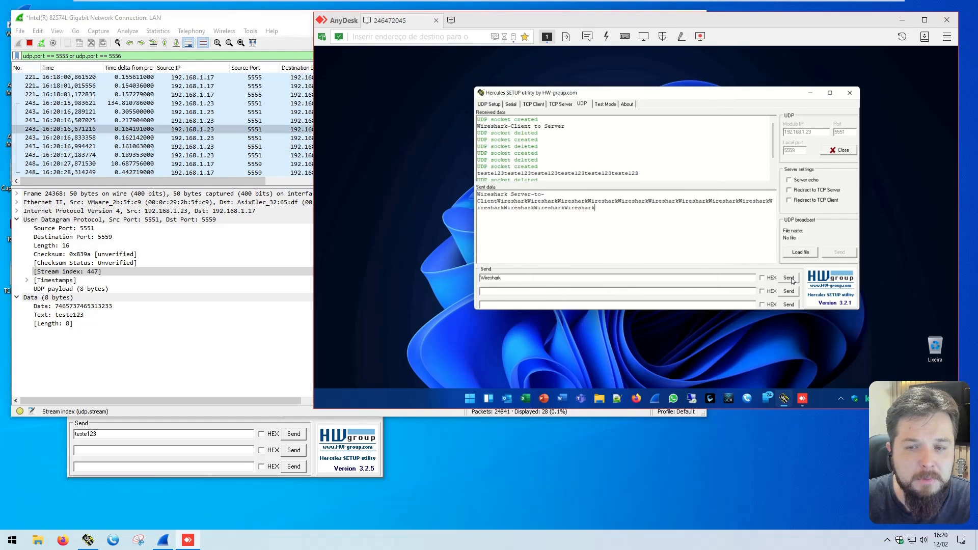
click(789, 278)
Step: Check the messages received in the local Hercules and examine the reply packets' ports and stream index in Wireshark
click(189, 434)
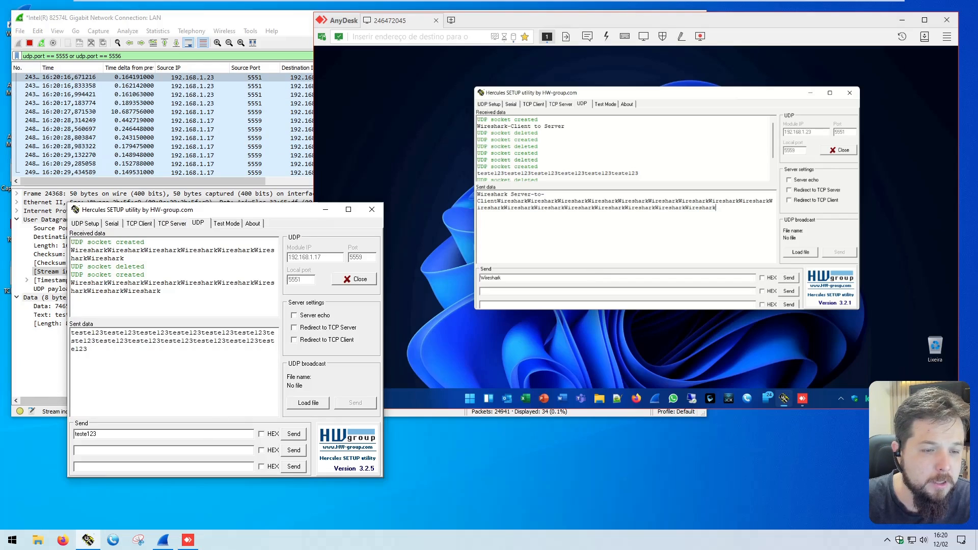
double_click(204, 368)
click(204, 368)
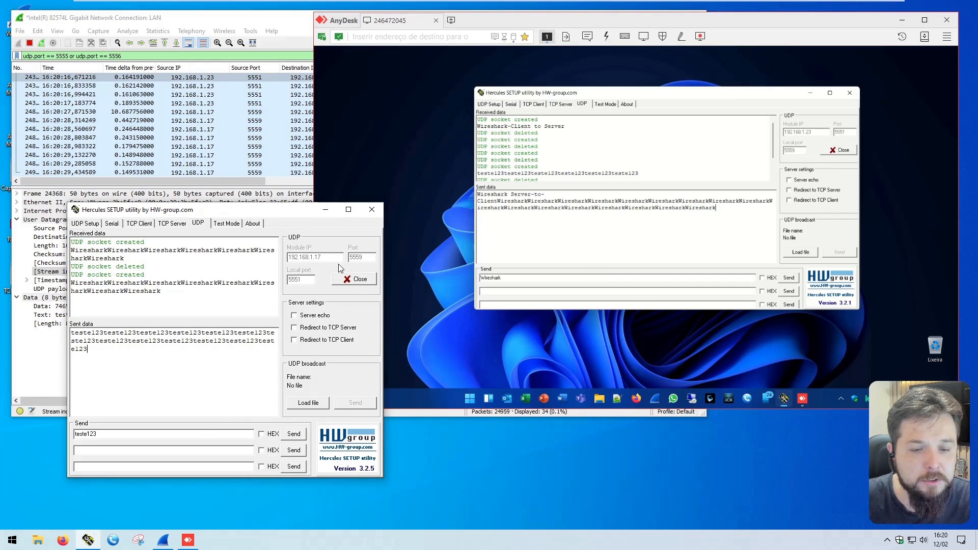
click(255, 120)
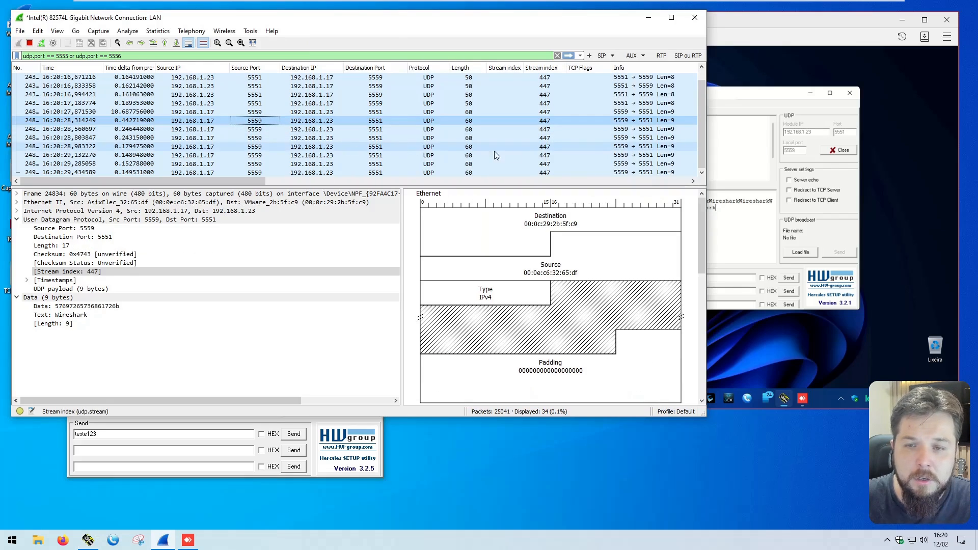
scroll(554, 141, up, 3)
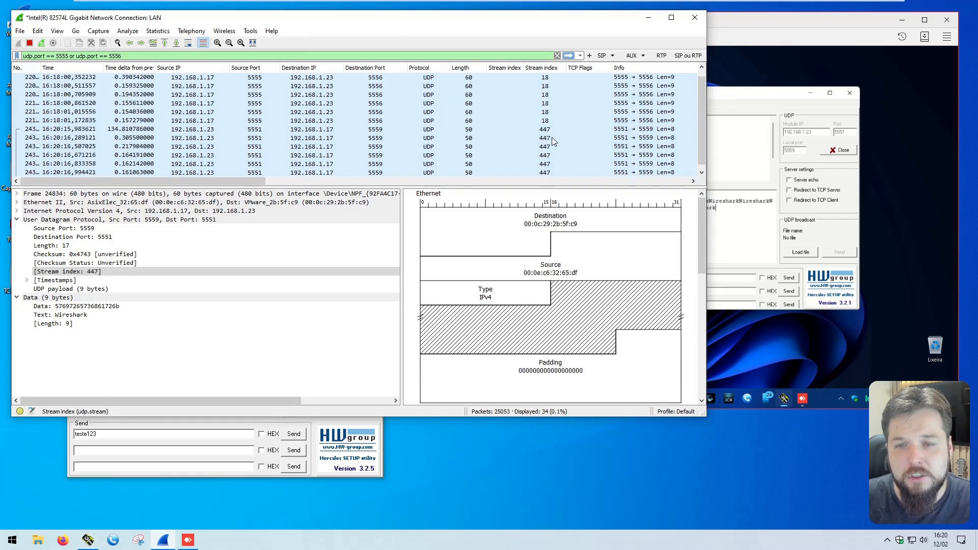
scroll(552, 137, down, 3)
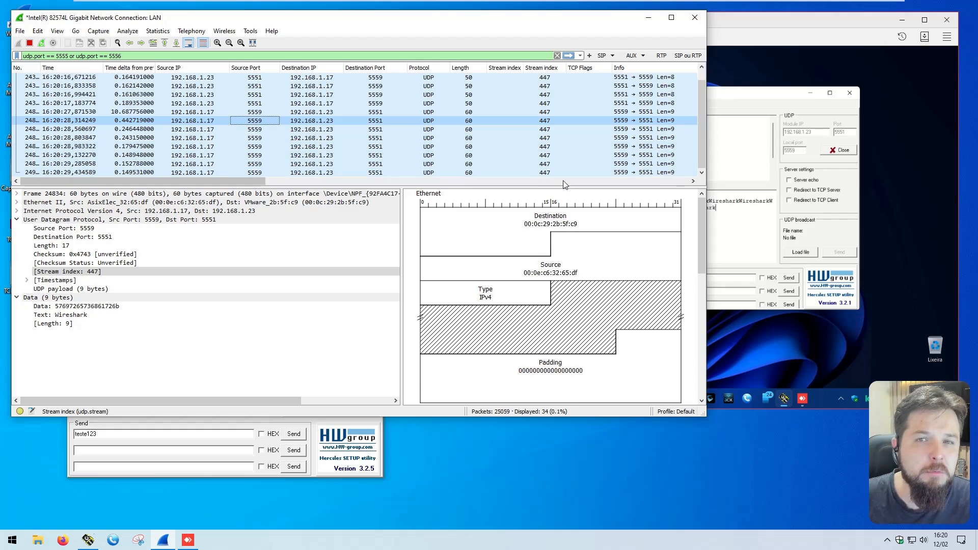
Step: Close the UDP sockets on ports 5559 and 5551 in the remote and local Hercules
click(783, 106)
click(843, 150)
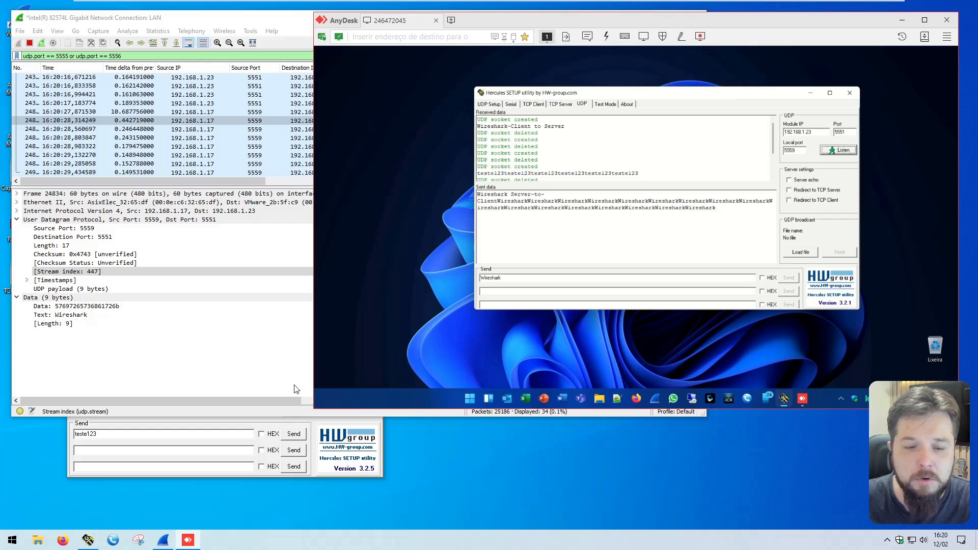
click(247, 434)
click(357, 278)
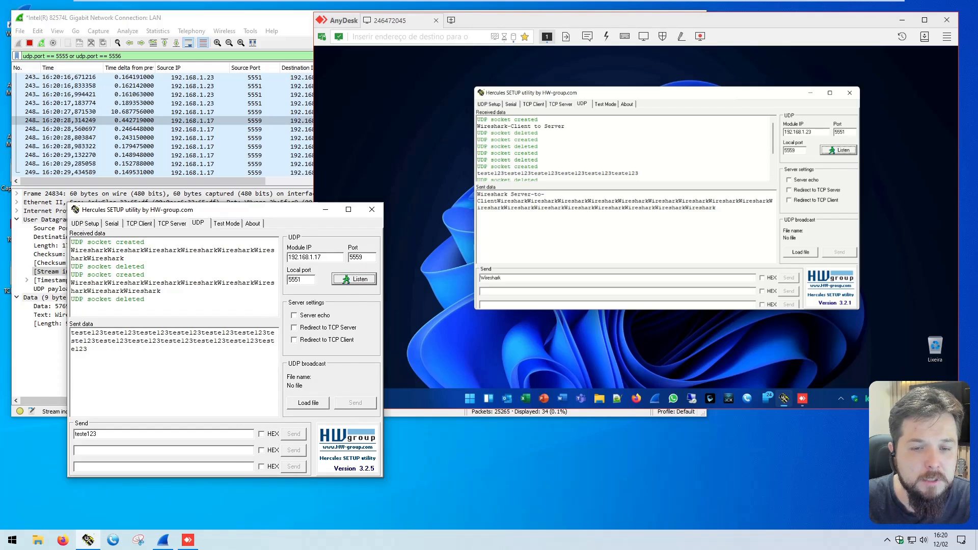
Step: Set the local Hercules destination port to 5555 and local port to 5556, and the remote Hercules local port to 5555
click(360, 258)
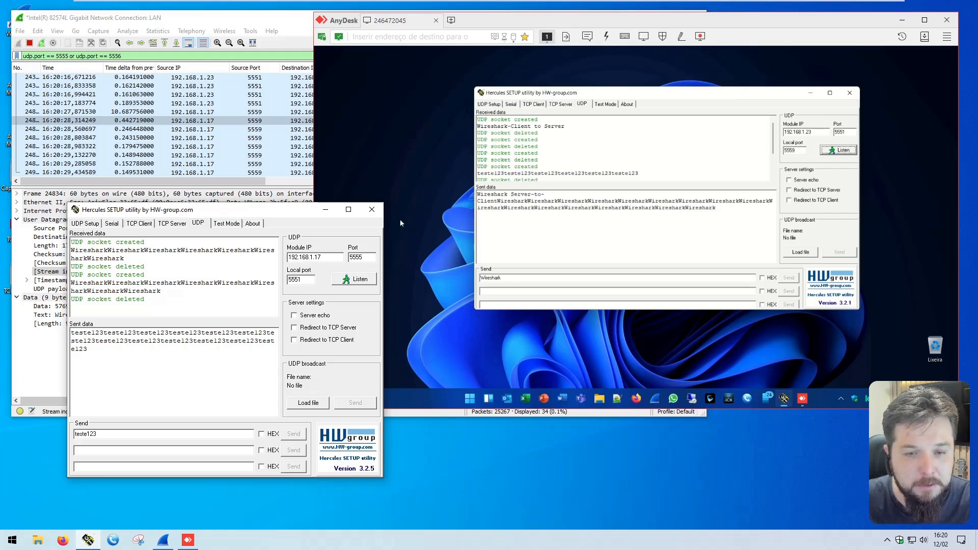
click(796, 150)
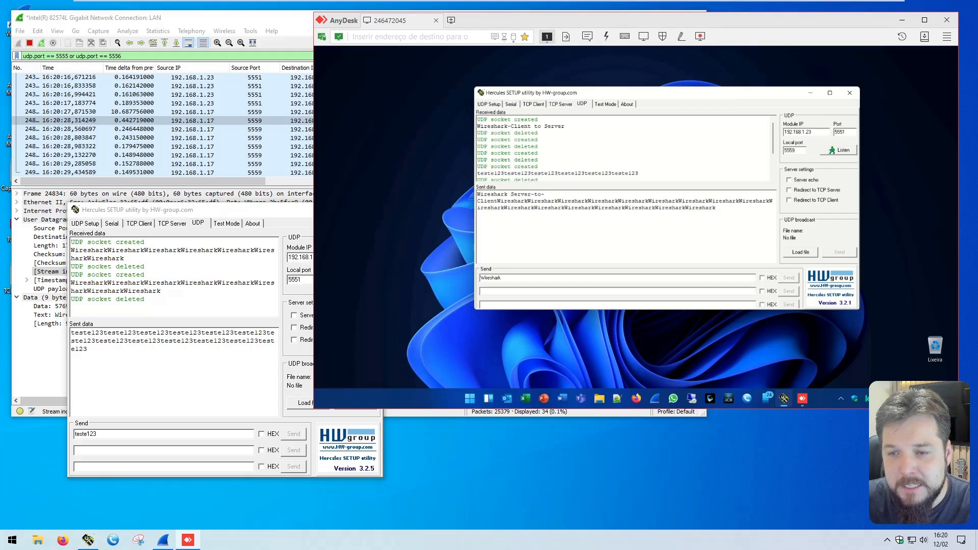
key(BackSpace)
text(5)
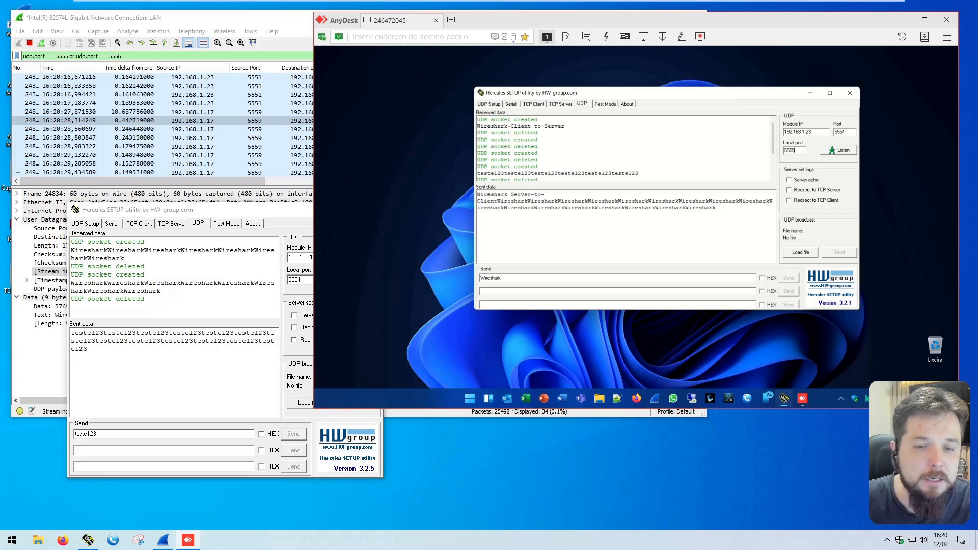
drag(299, 279, 311, 279)
text(6)
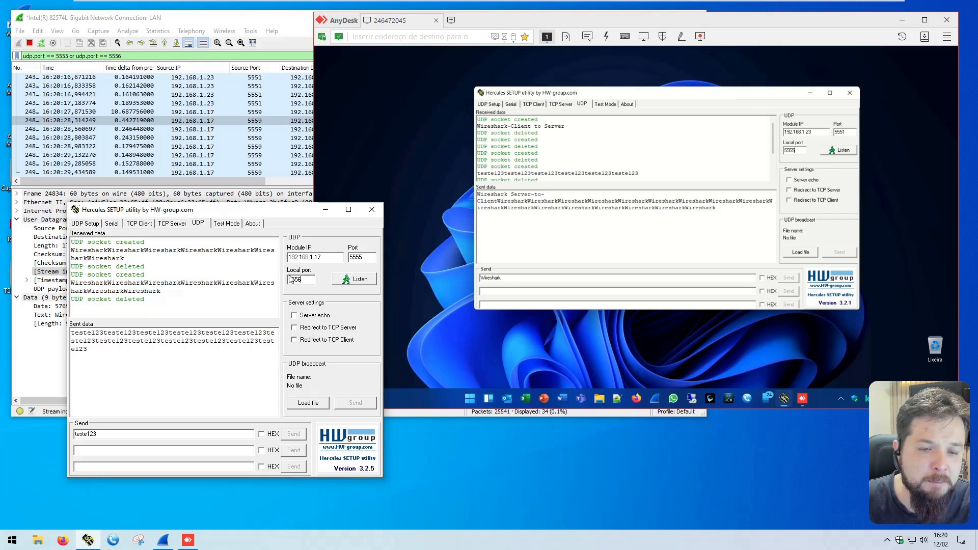
Step: Set the remote Hercules destination port to 5556 and start listening for UDP on both the remote and local Hercules
click(844, 131)
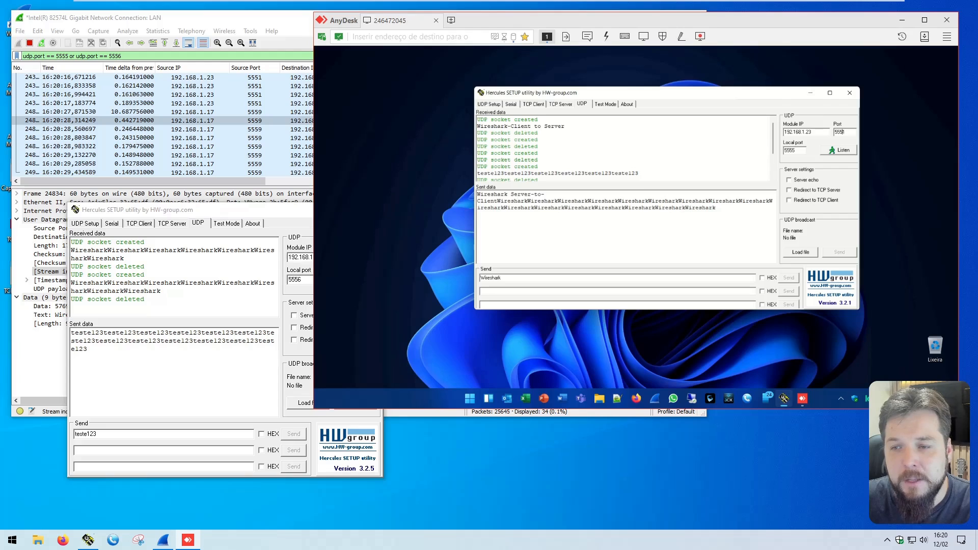
drag(843, 132, 784, 132)
click(844, 151)
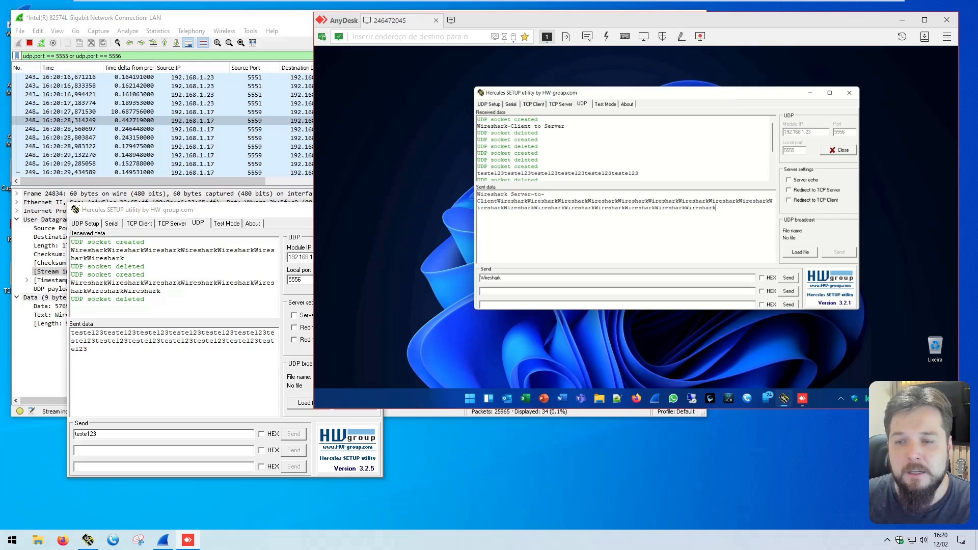
click(216, 332)
click(354, 278)
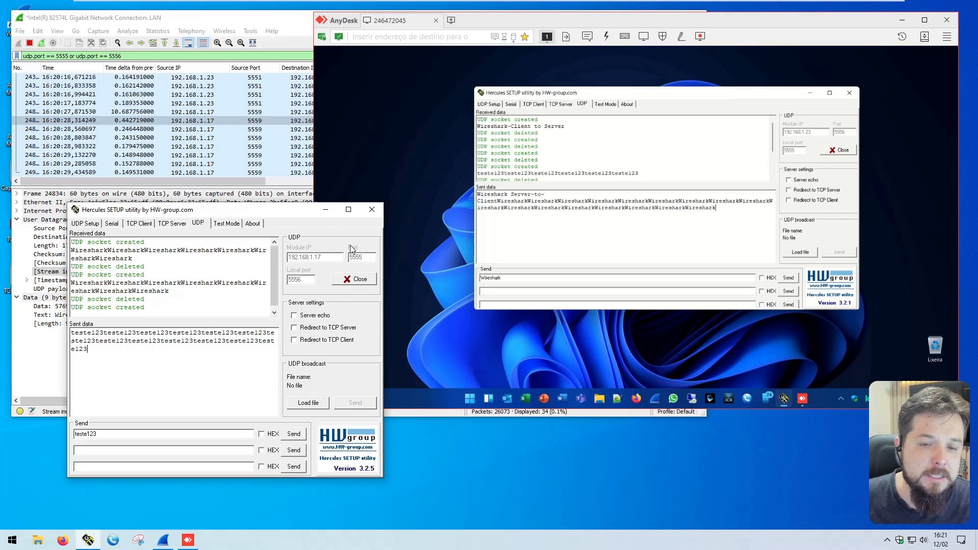
Step: Send "Wireshark" six times from the remote Hercules to 192.168.1.23 port 5556
click(788, 278)
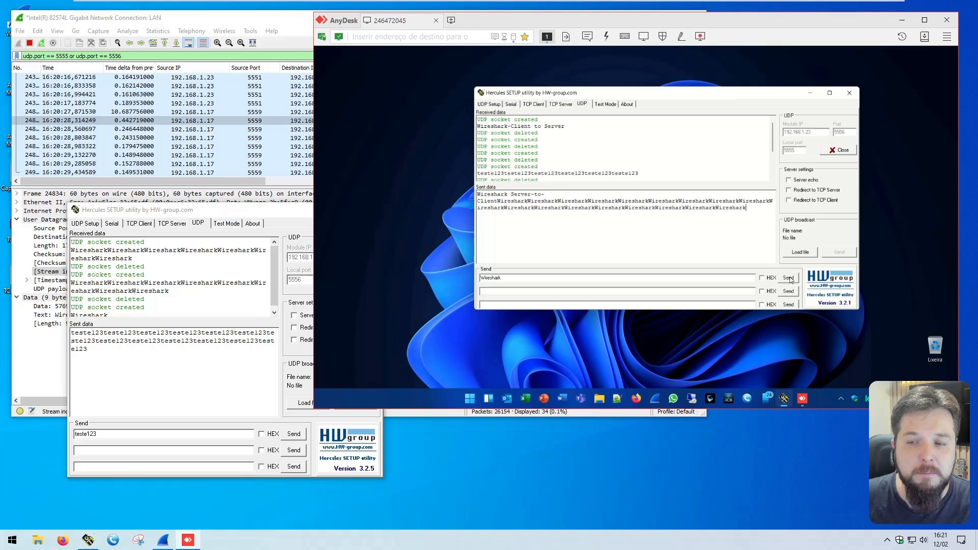
click(788, 278)
click(788, 278)
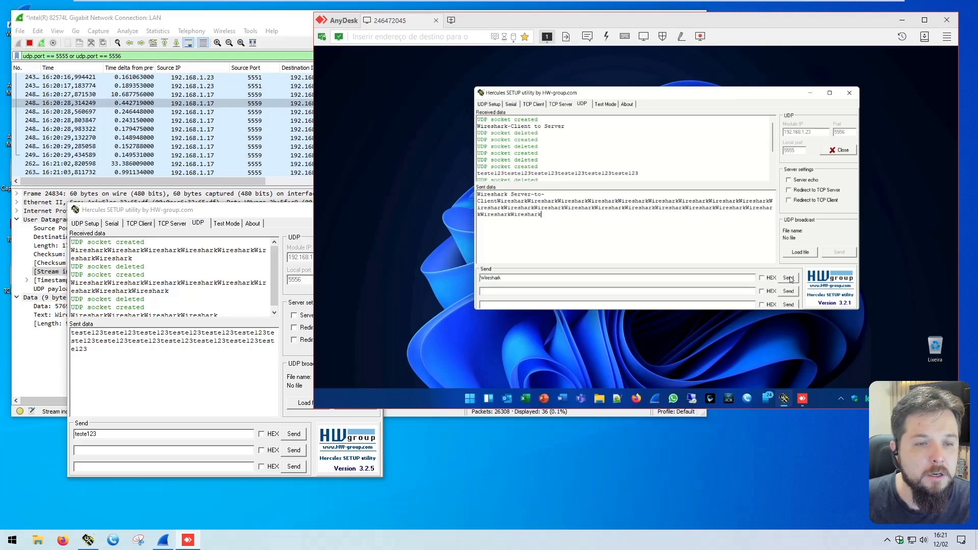
click(788, 277)
click(788, 277)
Step: Examine the stream index of the new UDP packets from port 5555 to 5556 in Wireshark
click(231, 180)
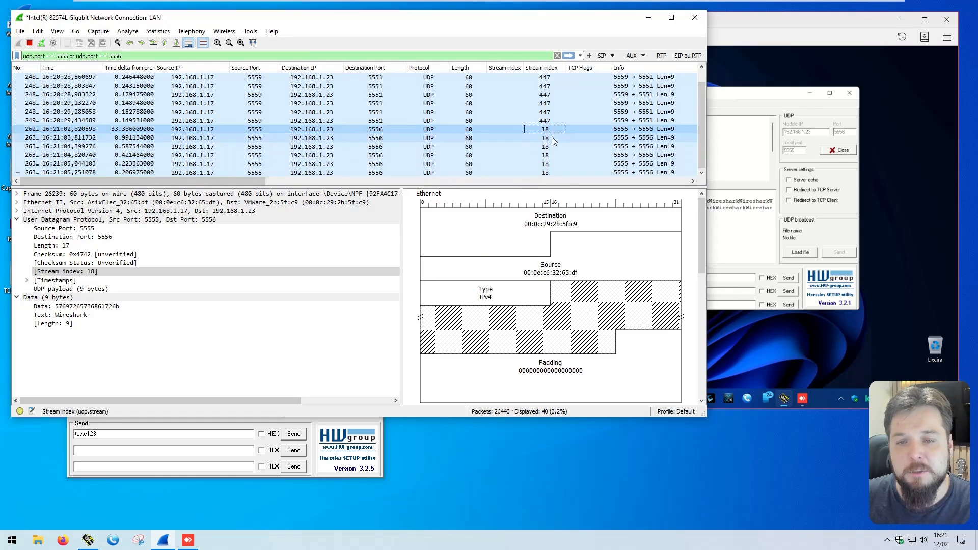
click(547, 164)
click(548, 173)
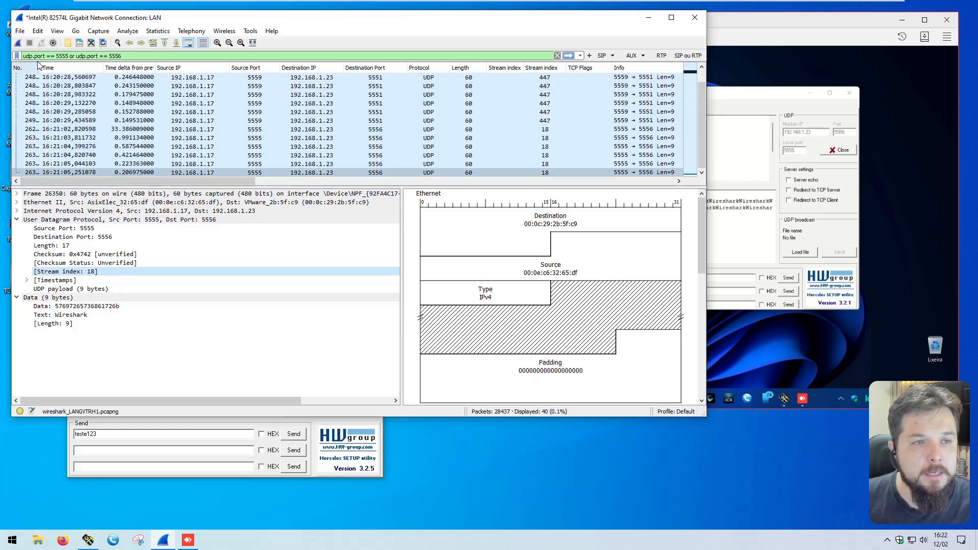
Step: Save the capture to the desktop (Área de Trabalho) as a pcapng file named UDP_Cliente
click(20, 31)
click(43, 116)
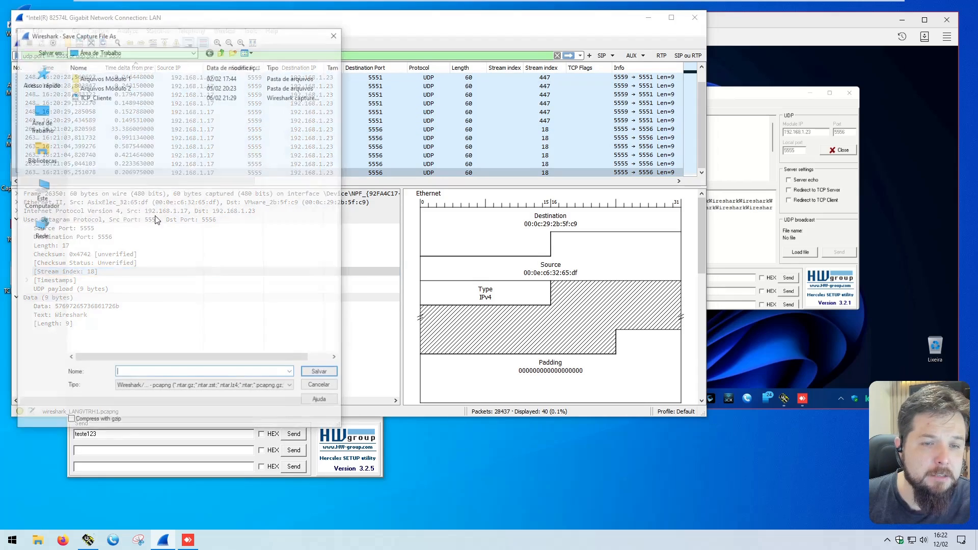
text(U)
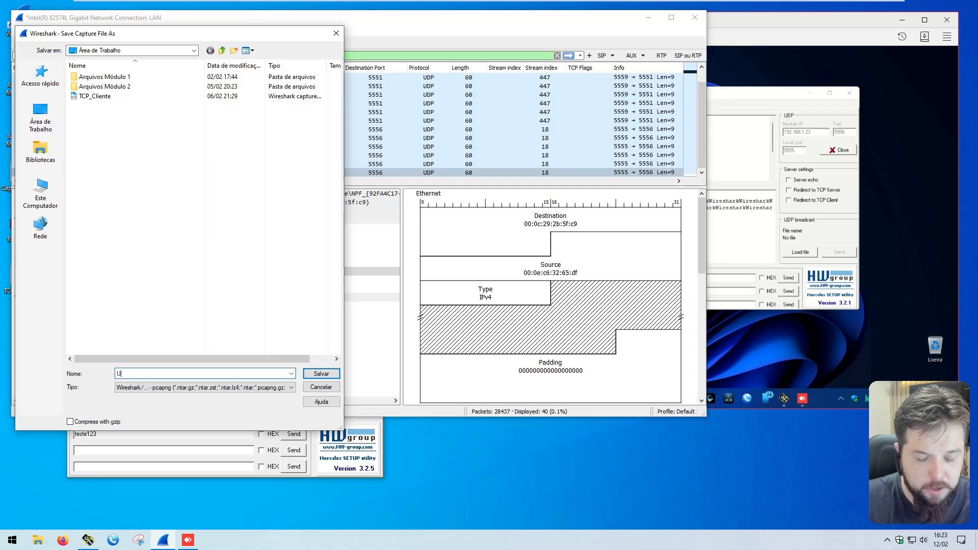
text(DP_Cliente)
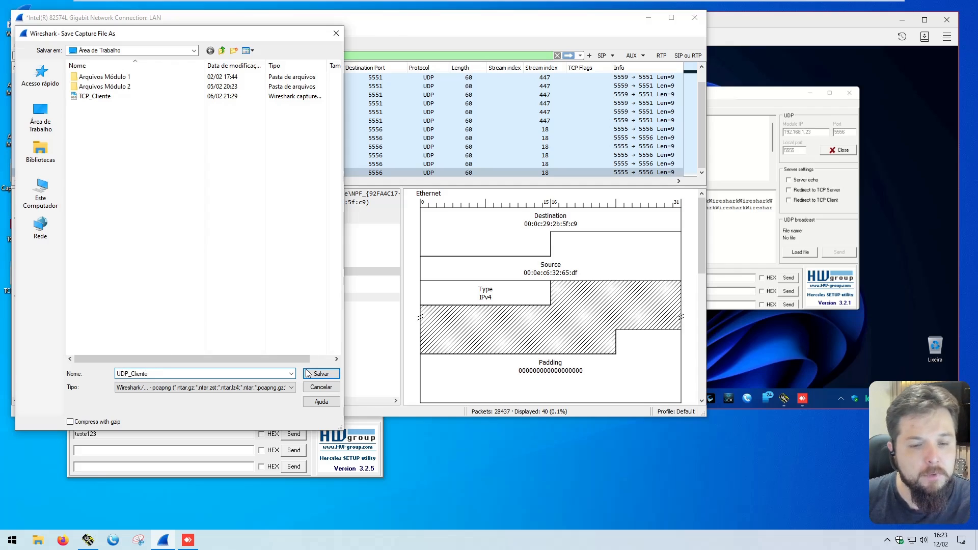
click(308, 373)
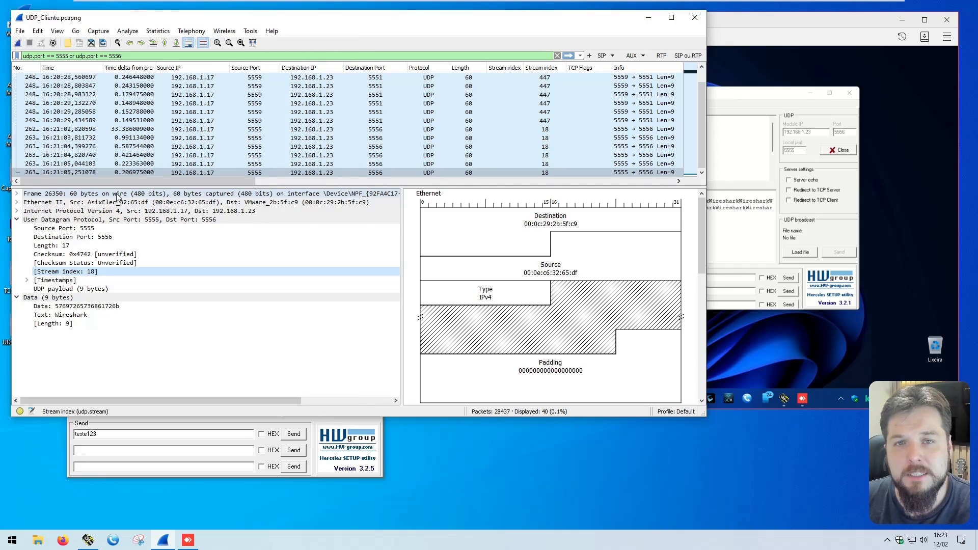